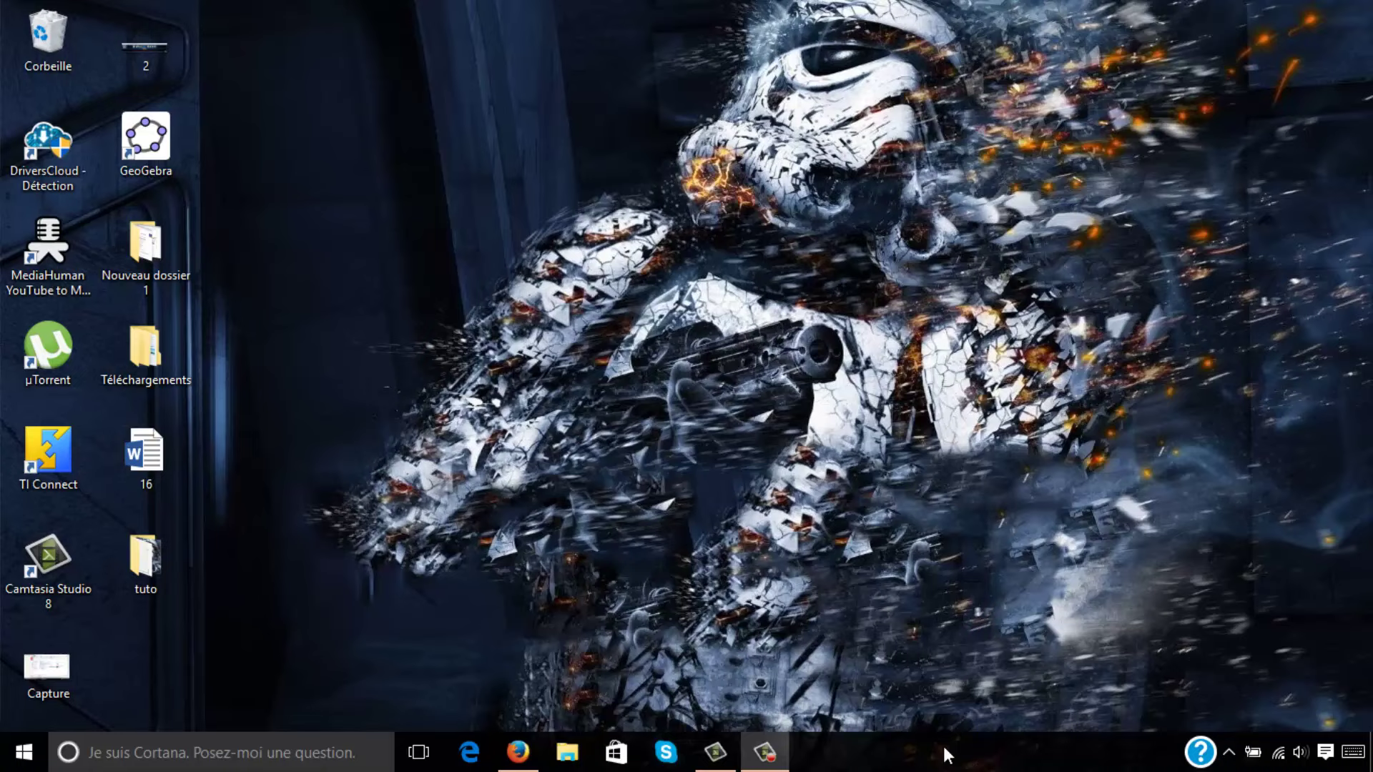
Download and save the AxCrypt 1.7.3156 installer (3,3 Mo) from clubic.com, then launch it.
click(518, 751)
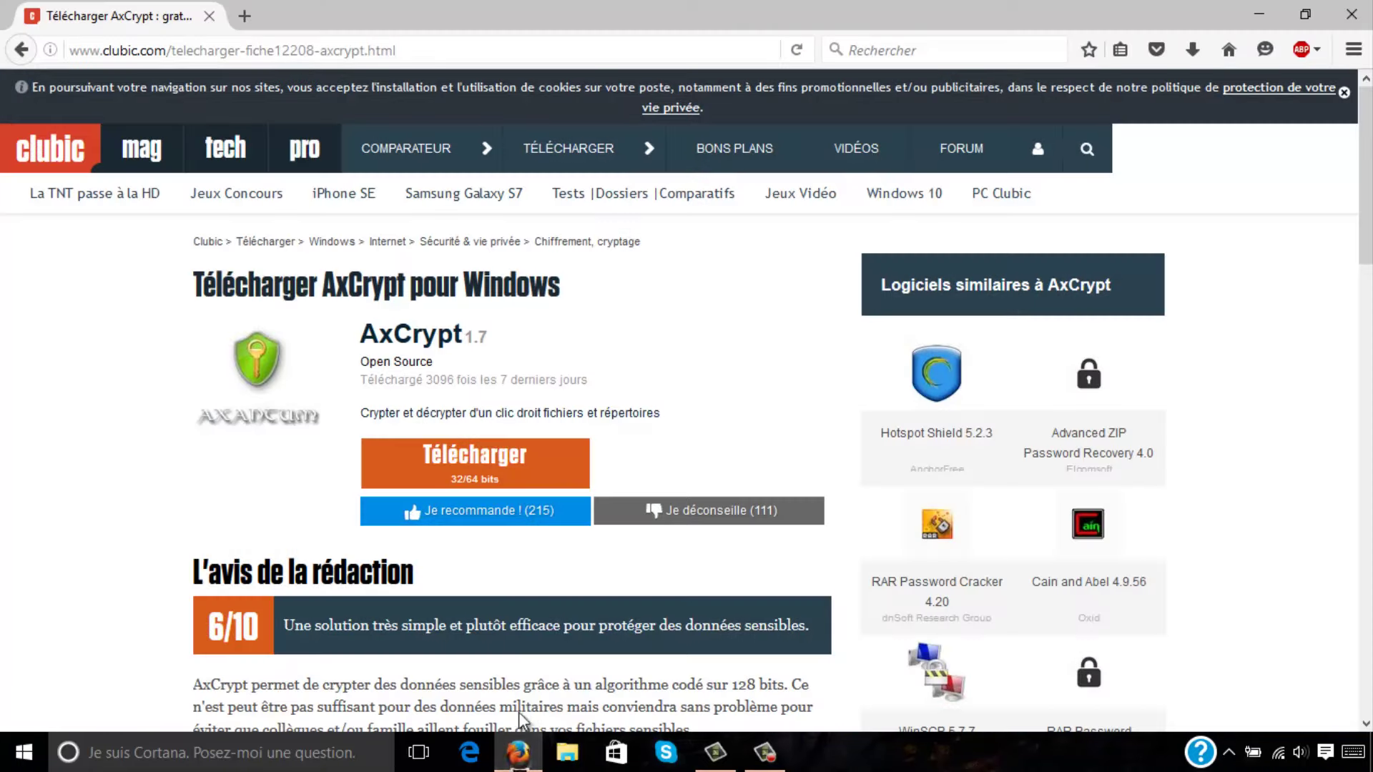
click(478, 471)
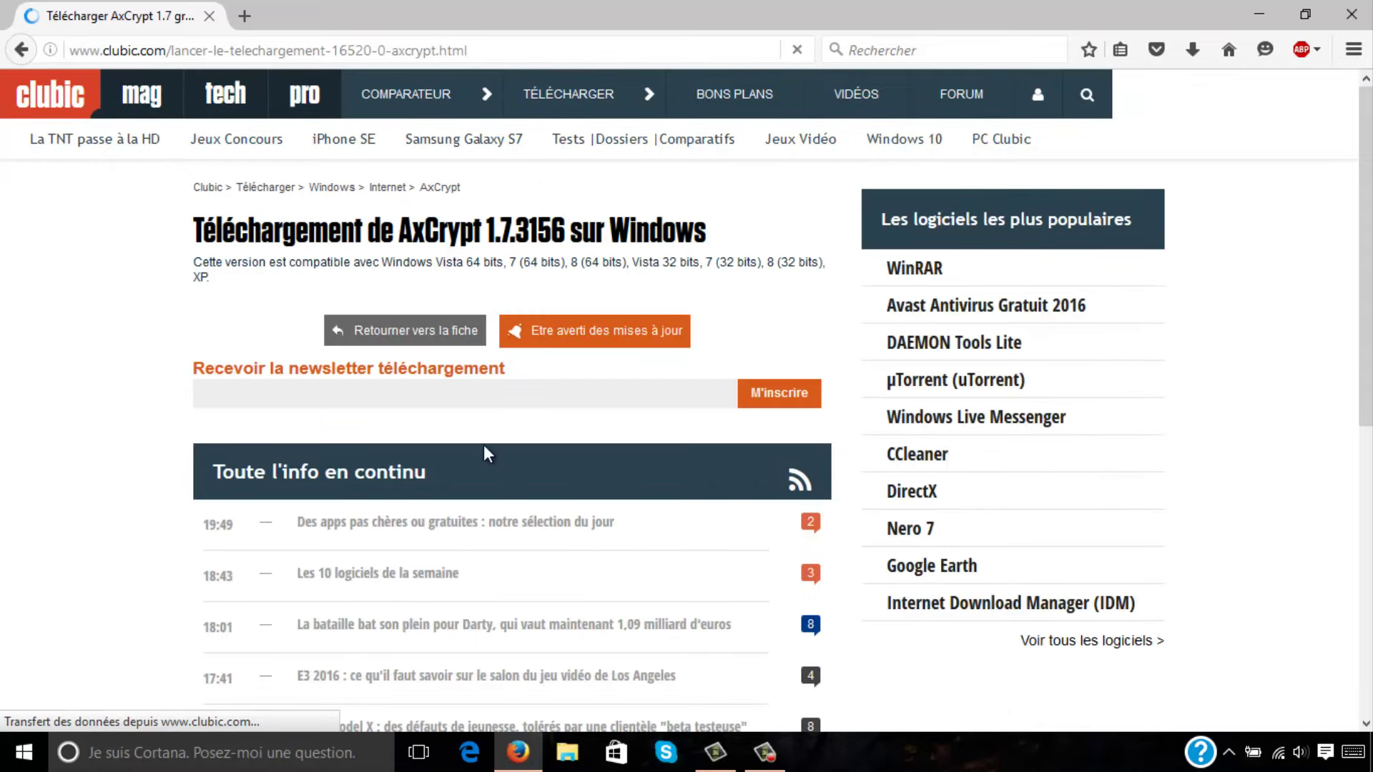
scroll(532, 483, down, 3)
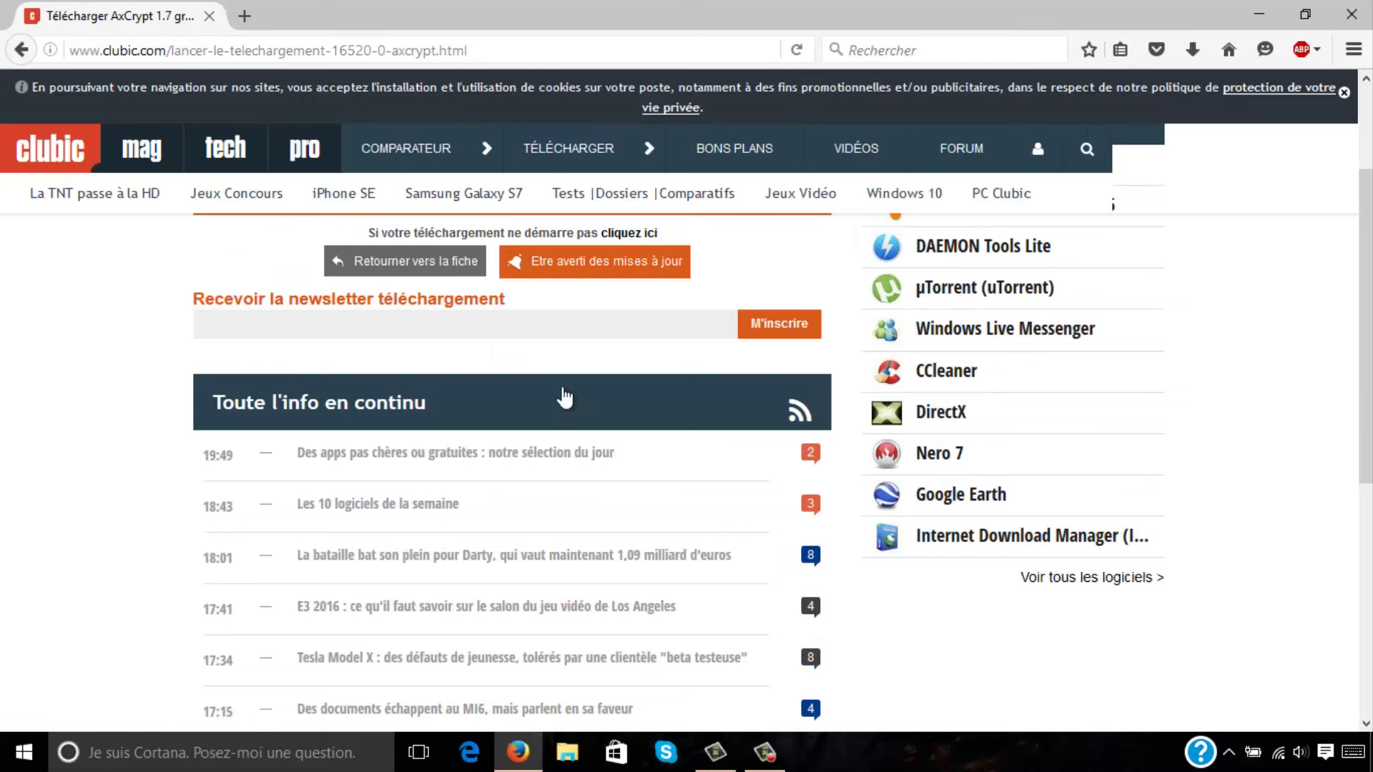
click(715, 358)
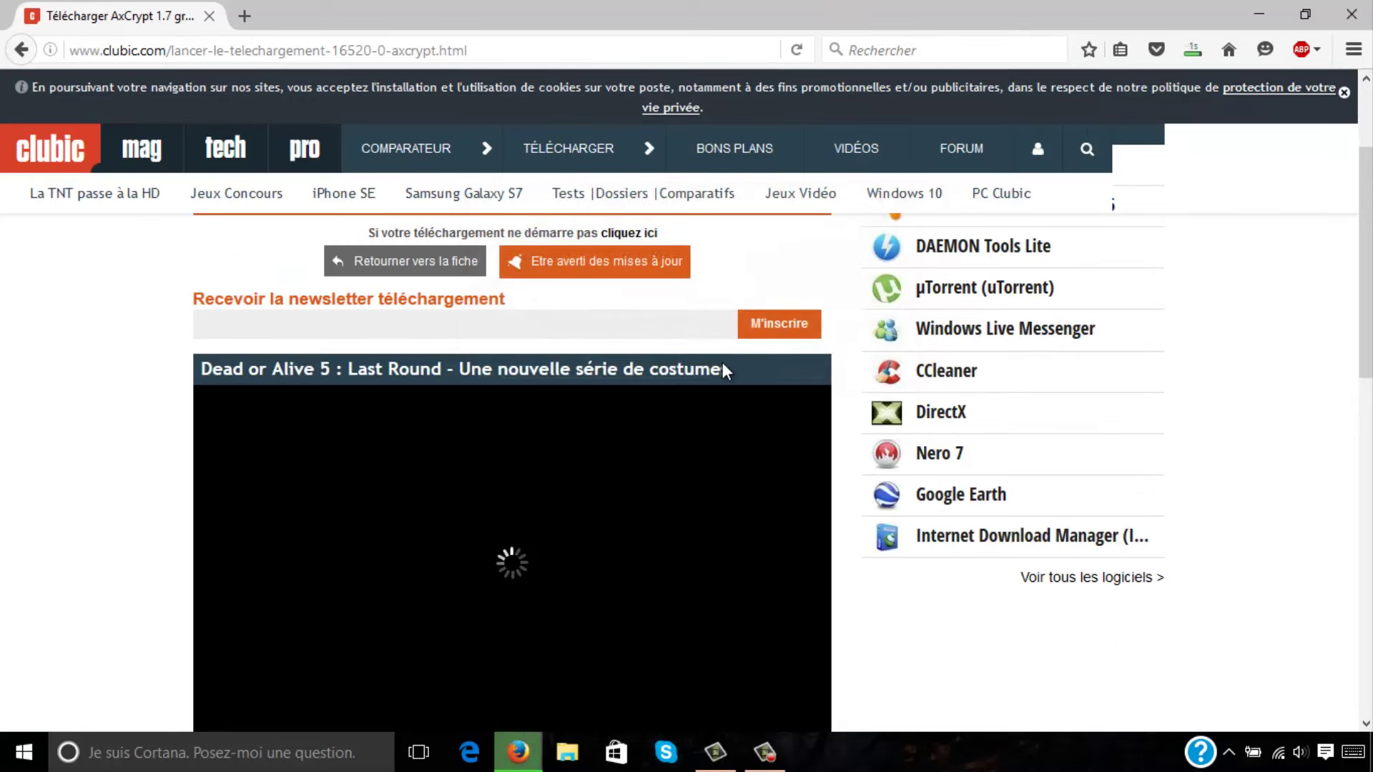
click(1192, 49)
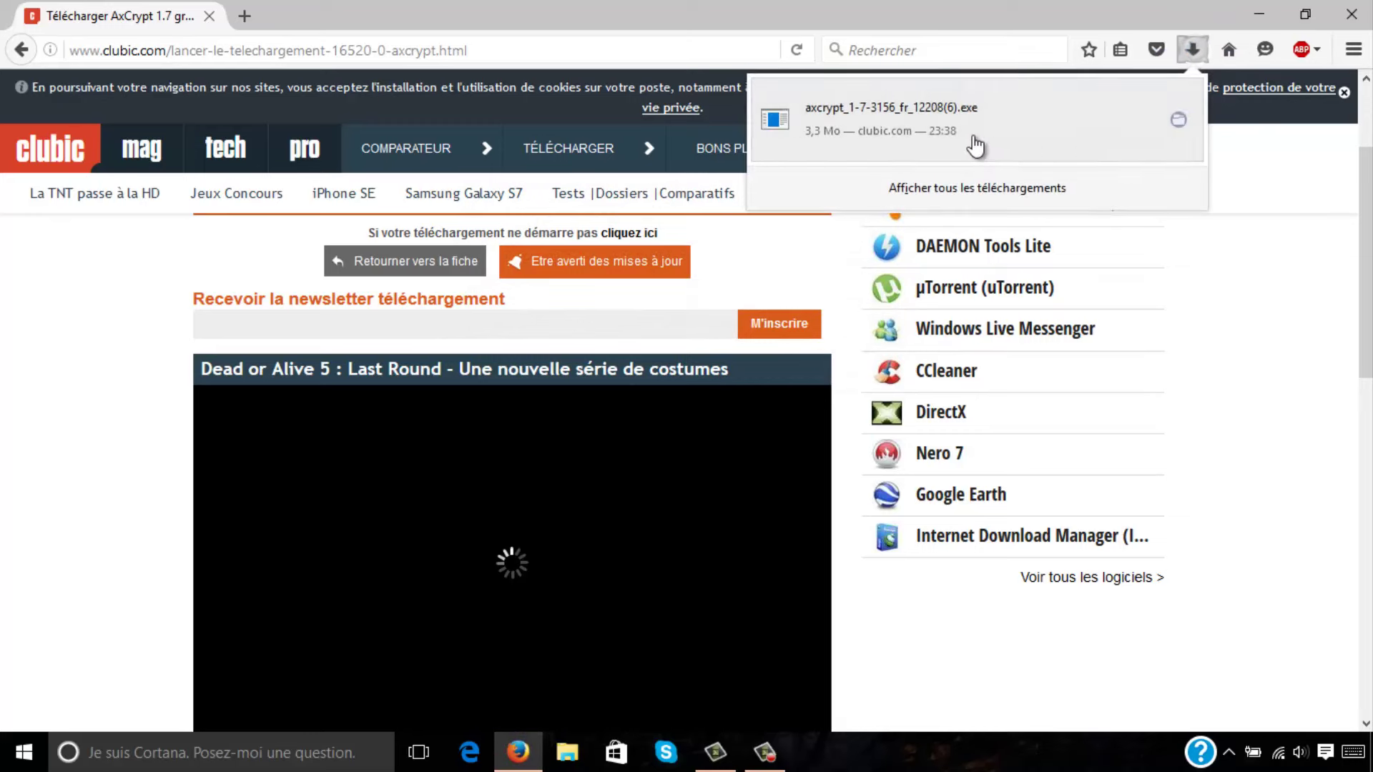
click(974, 144)
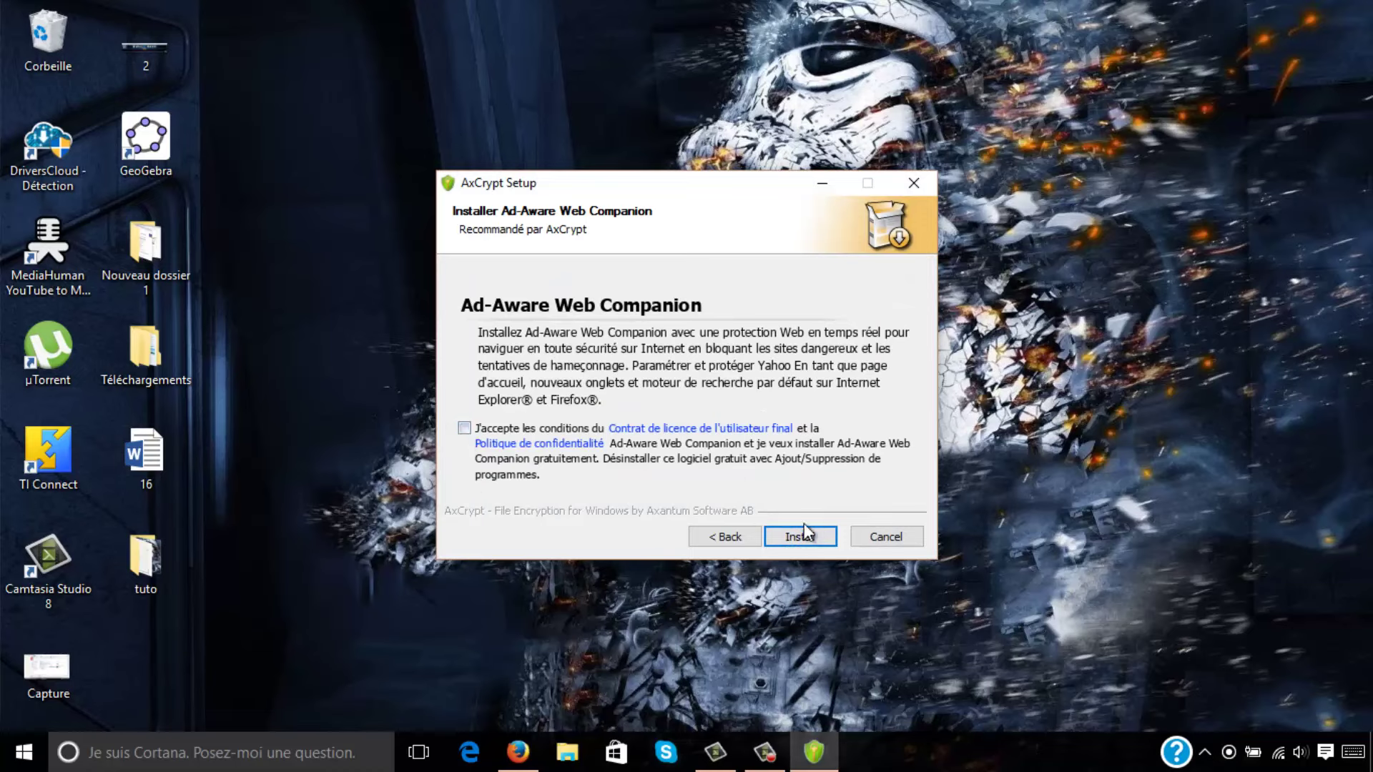
Install AxCrypt 1.7.3156.0 without the Ad-Aware Web Companion offer or product registration.
click(801, 536)
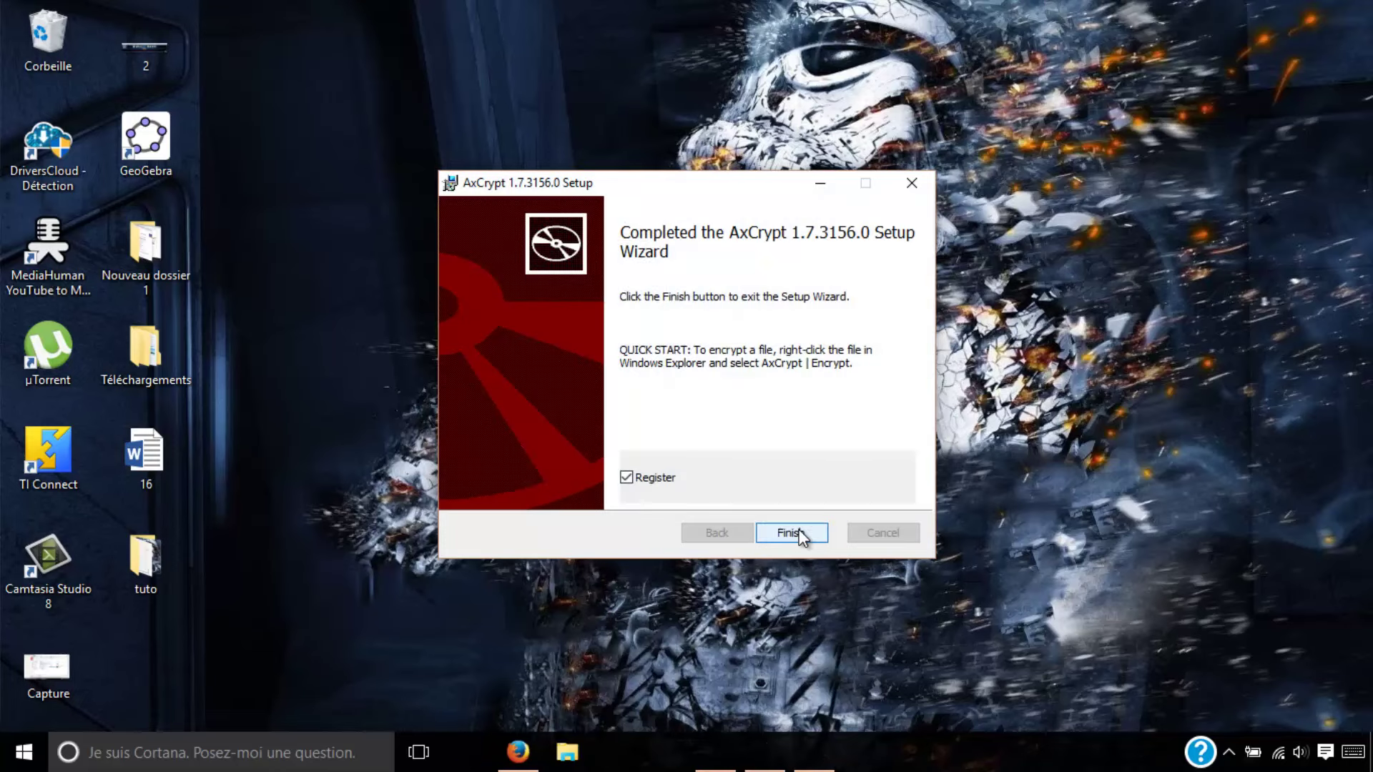
click(627, 476)
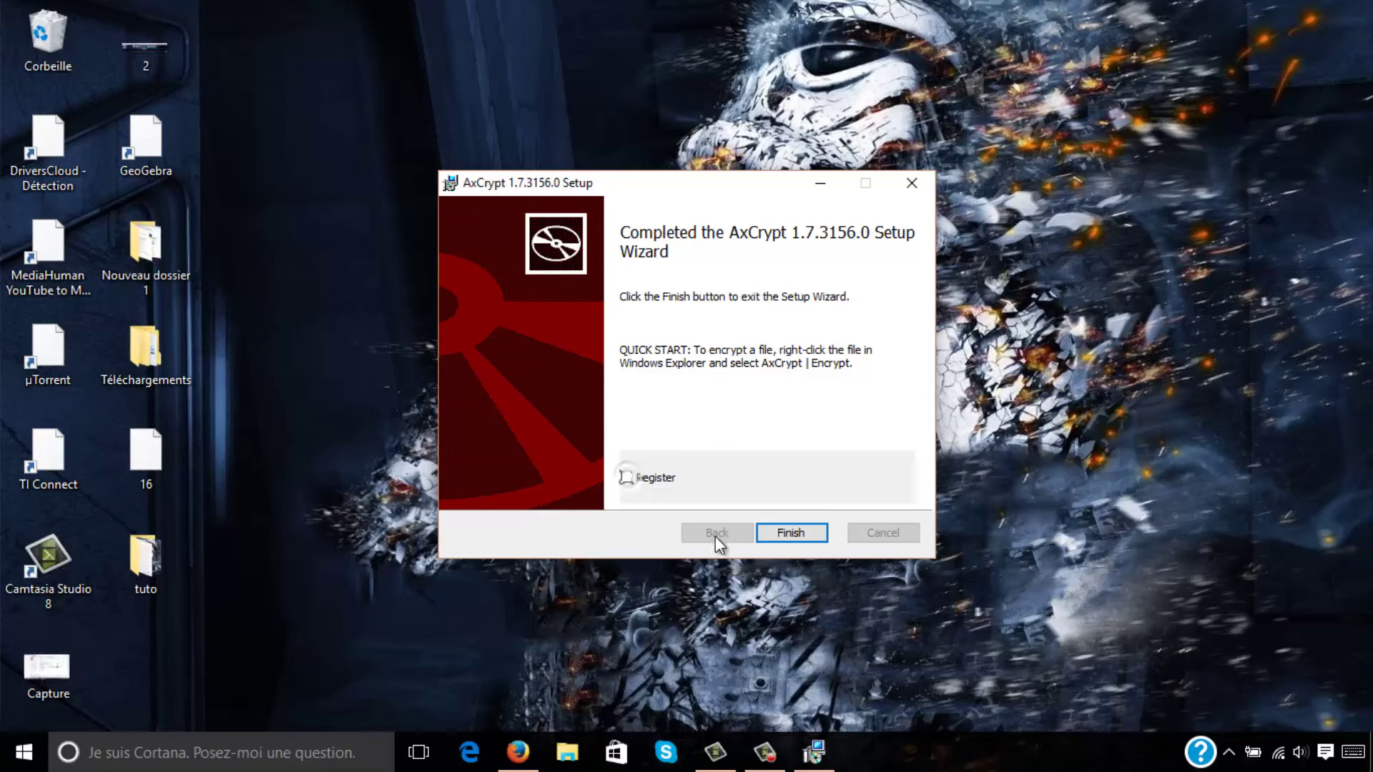
click(778, 534)
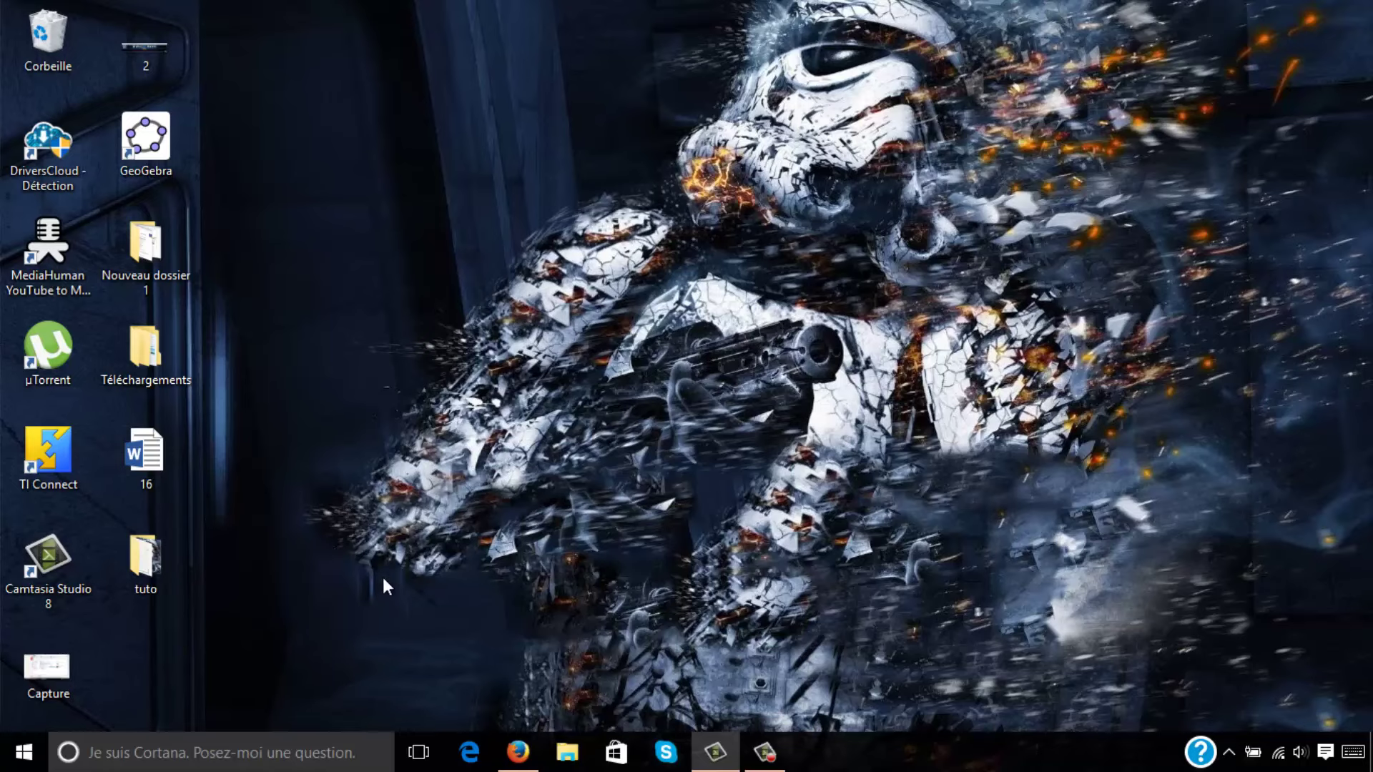
double_click(143, 560)
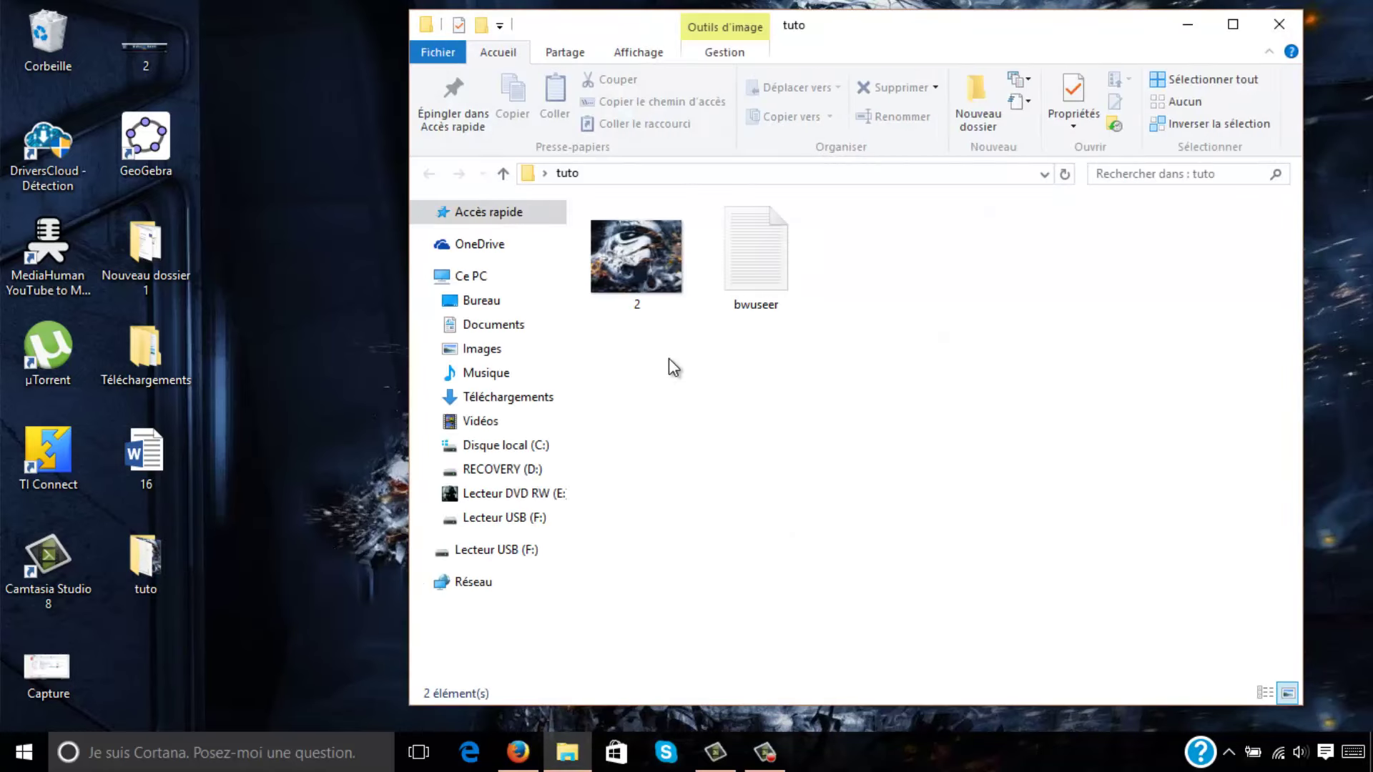
Encrypt image 2 in the tuto folder with an AxCrypt passphrase, producing 2-PNG.
click(610, 273)
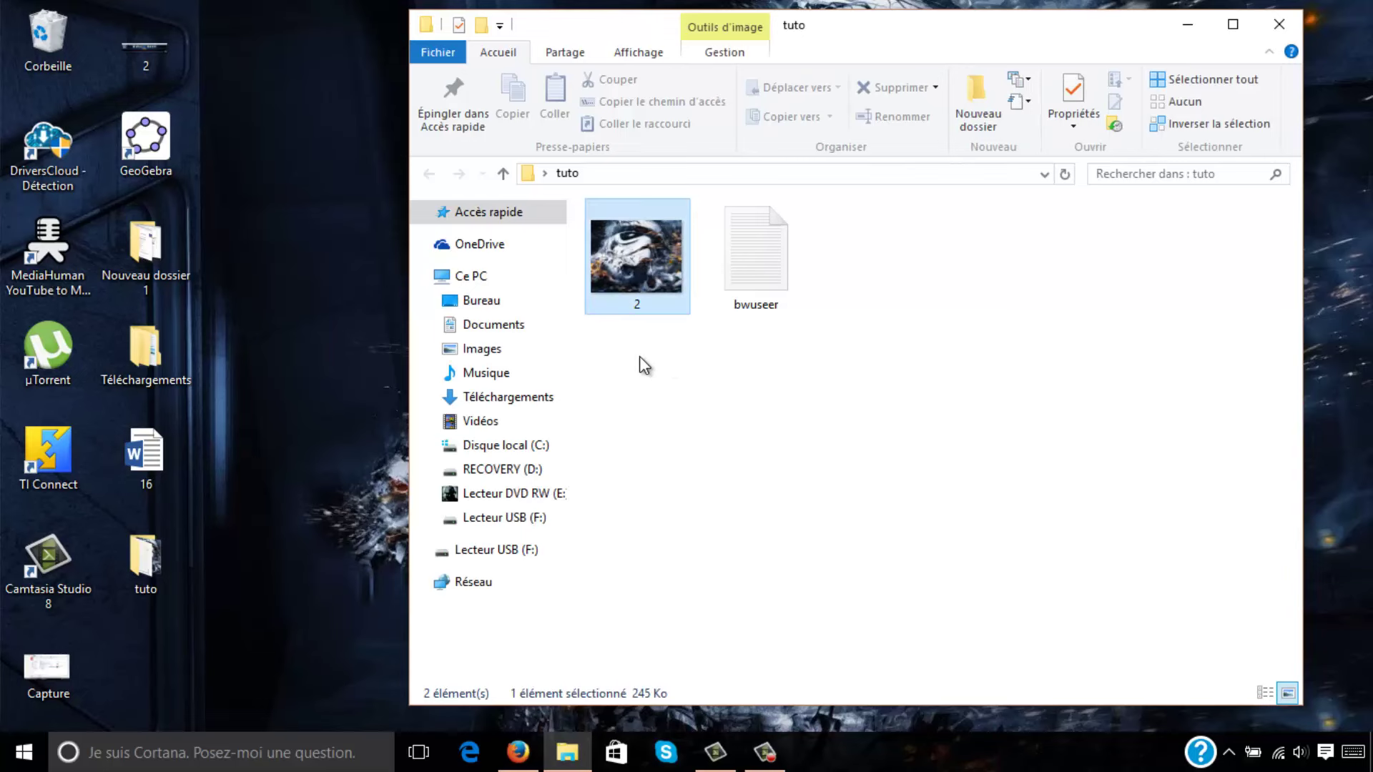
right_click(632, 290)
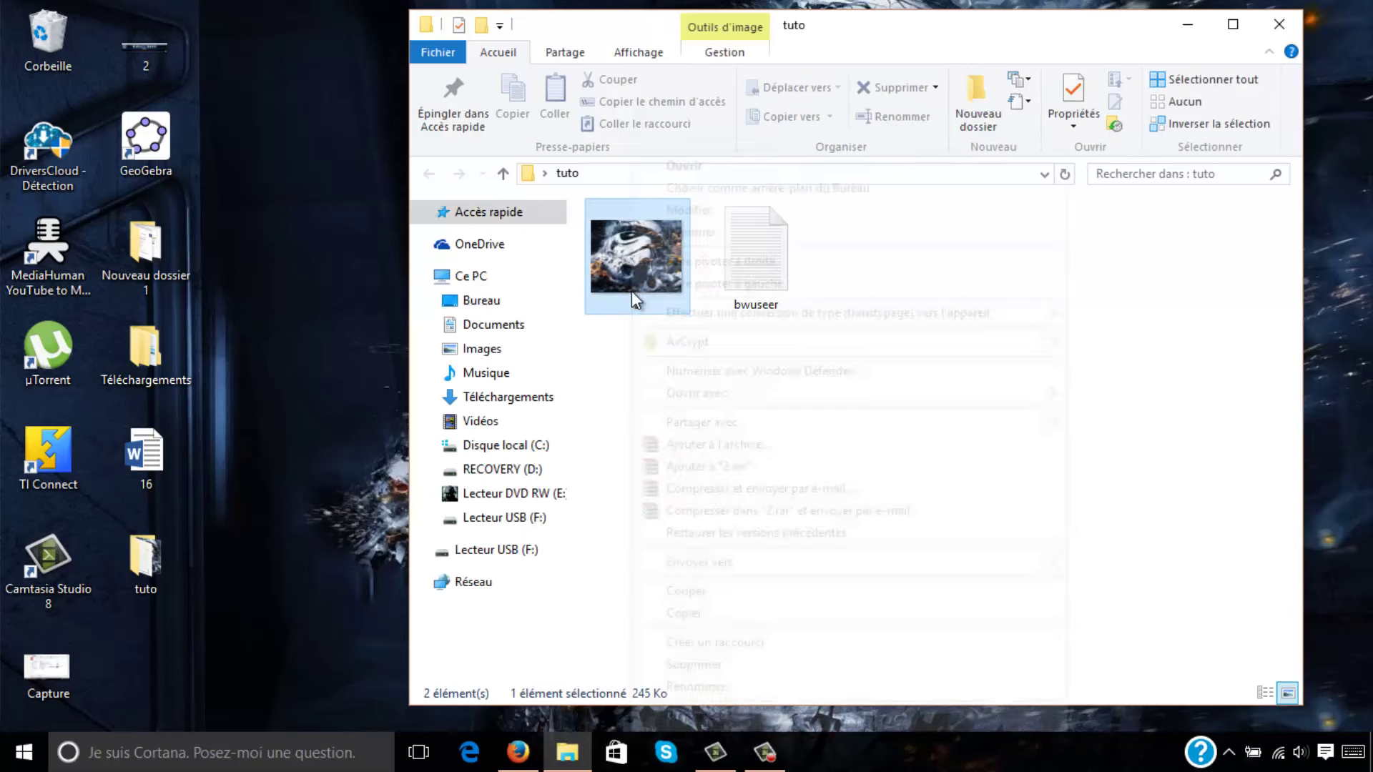
mouse_move(672, 344)
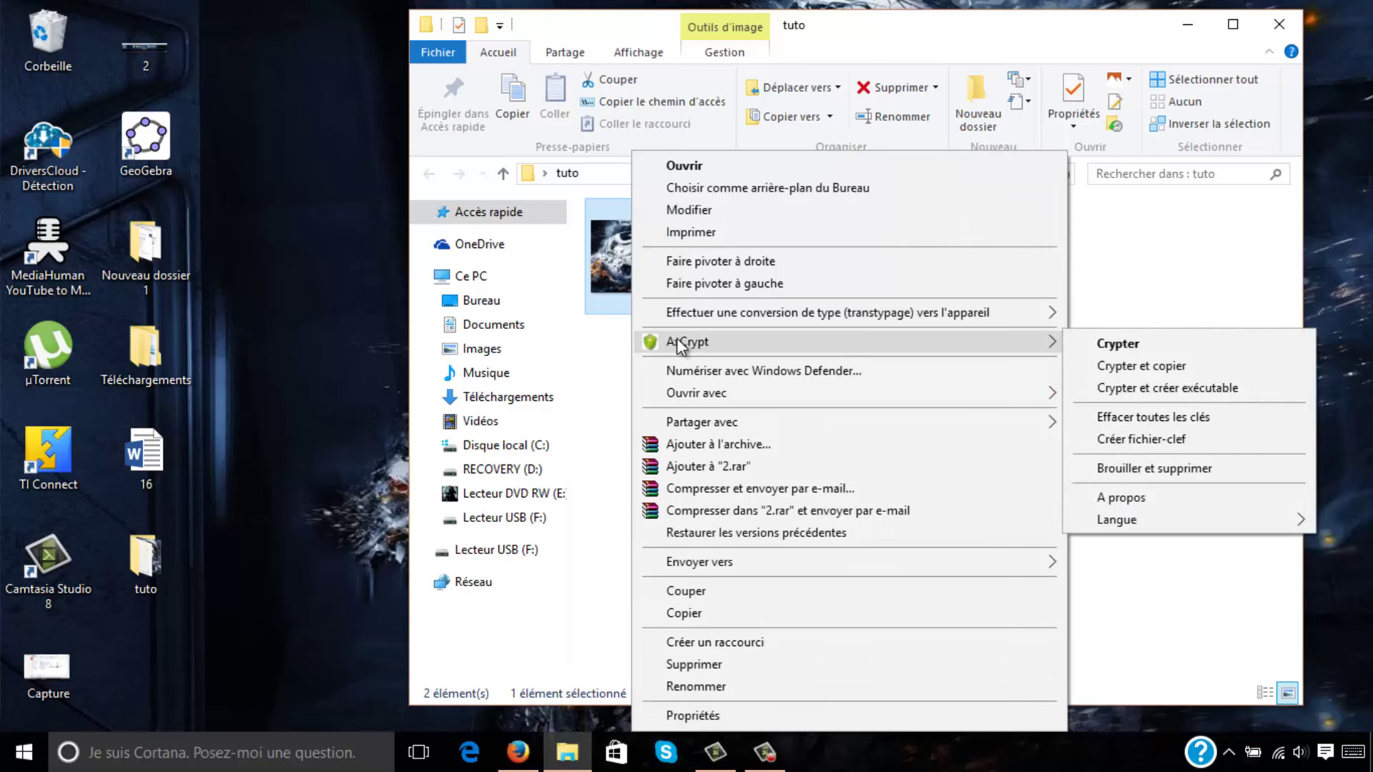
click(1118, 344)
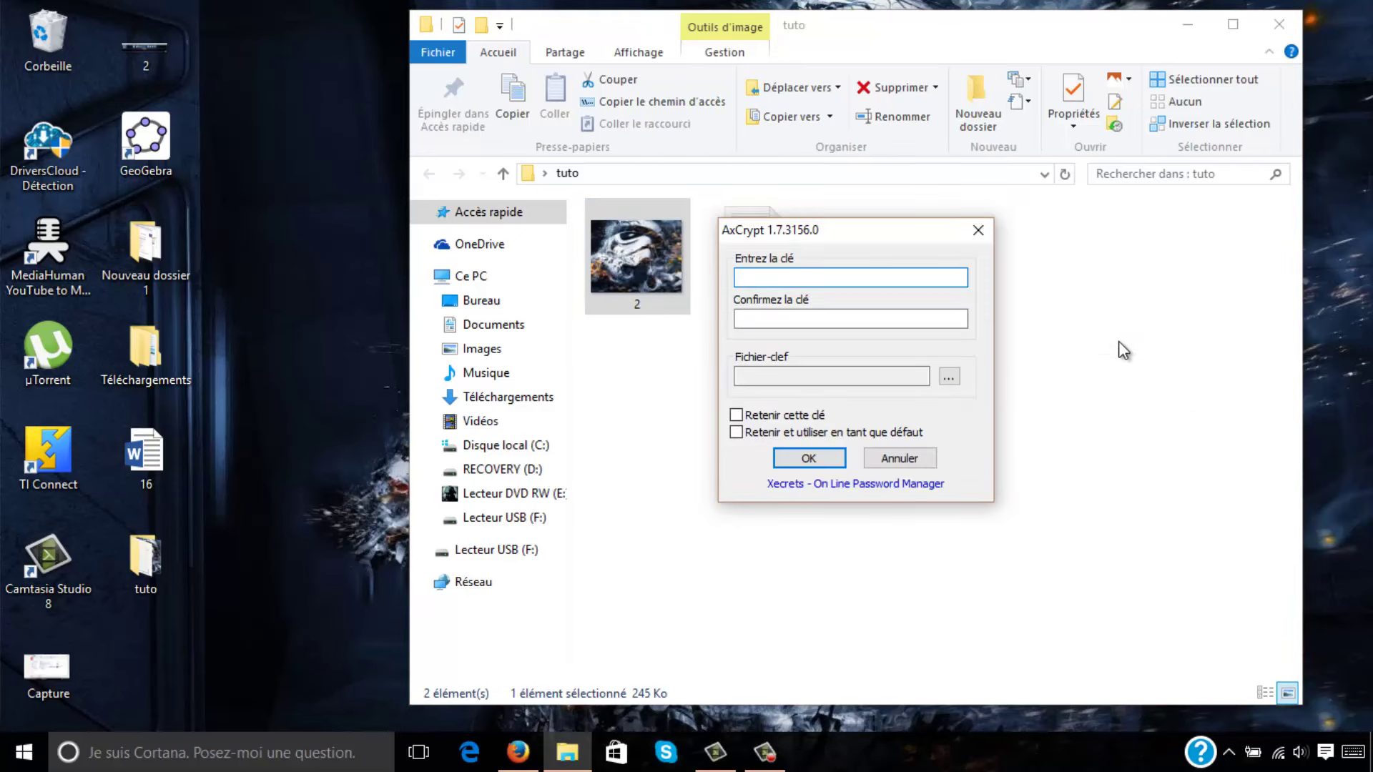
text(123)
click(829, 317)
text(123)
click(821, 456)
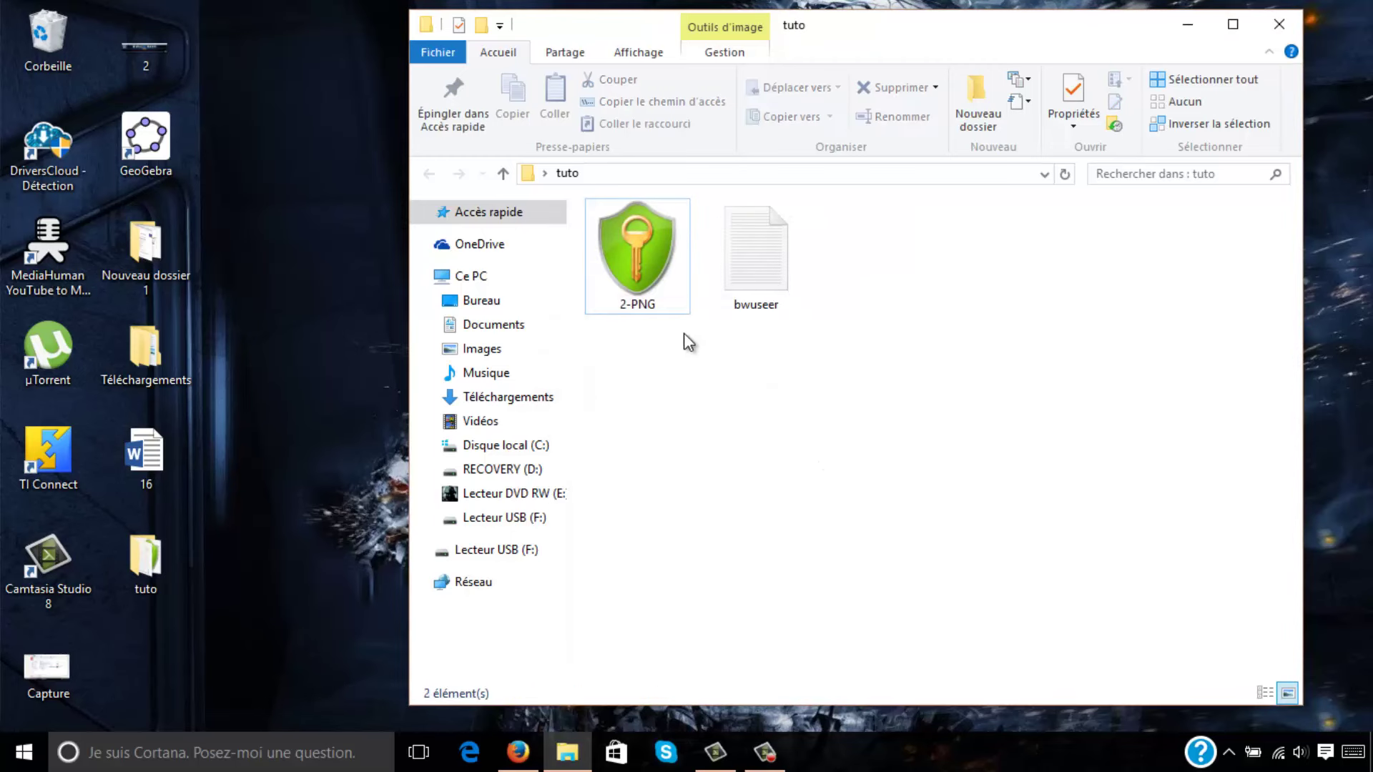
Open the encrypted 2-PNG with its passphrase to view the image, then close the viewer.
click(659, 280)
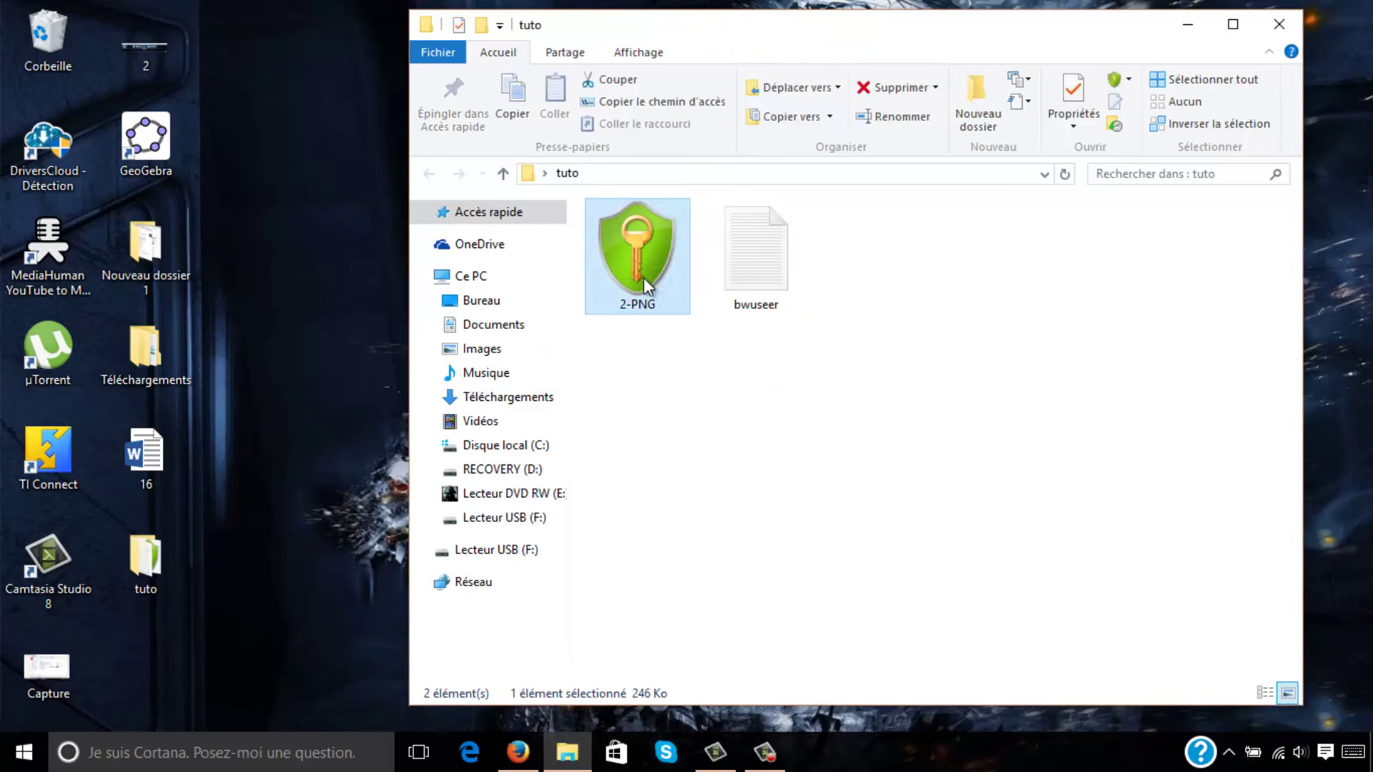
double_click(644, 279)
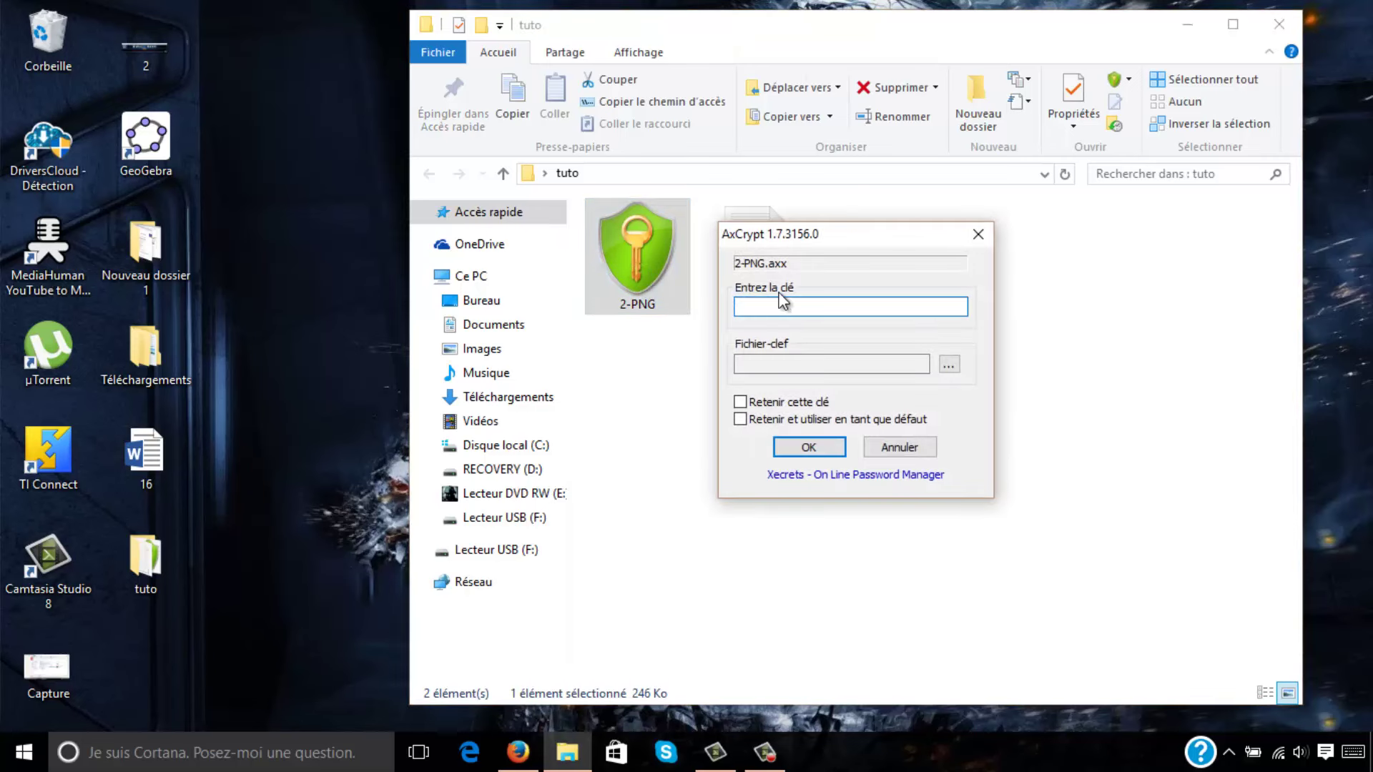
text(123)
click(796, 448)
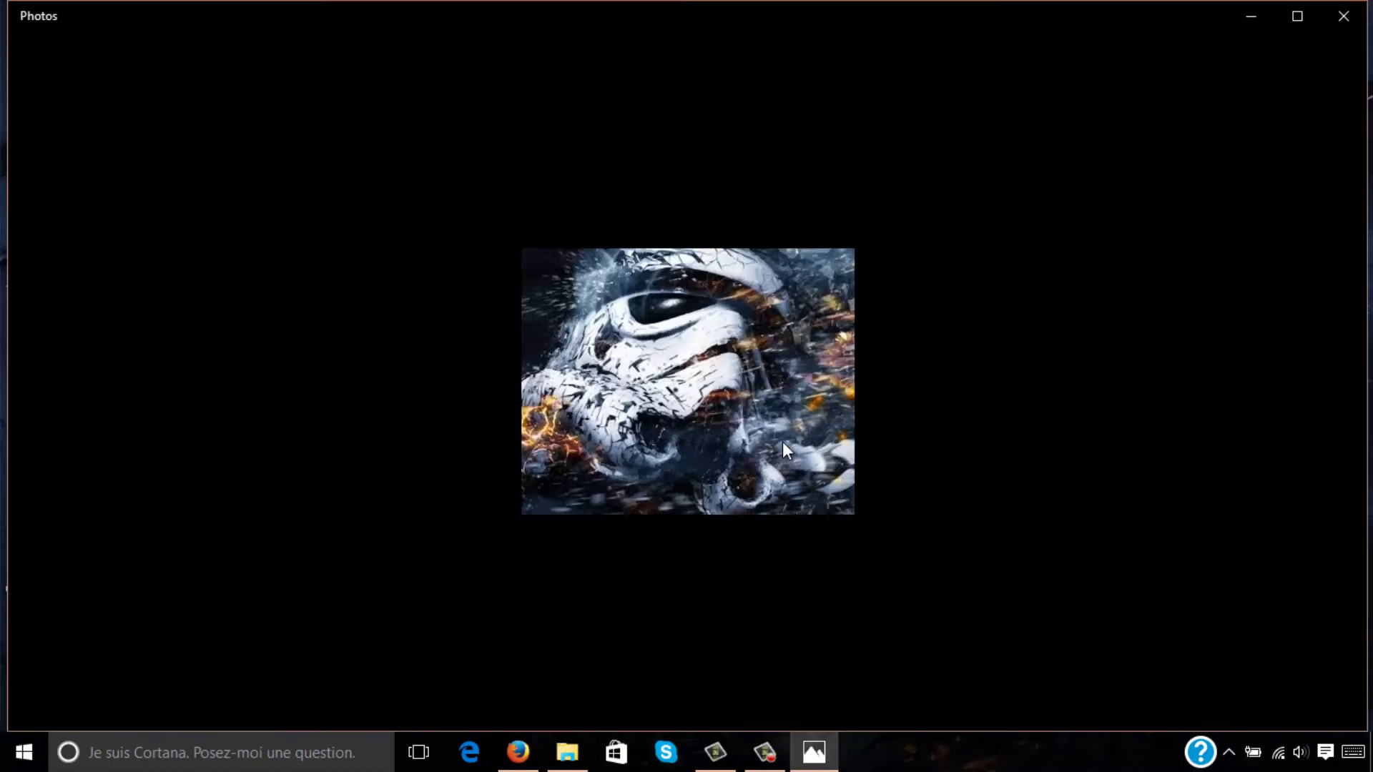
click(1344, 16)
Decrypt 2-PNG back to image 2 with the passphrase and close the tuto window.
right_click(628, 266)
mouse_move(647, 313)
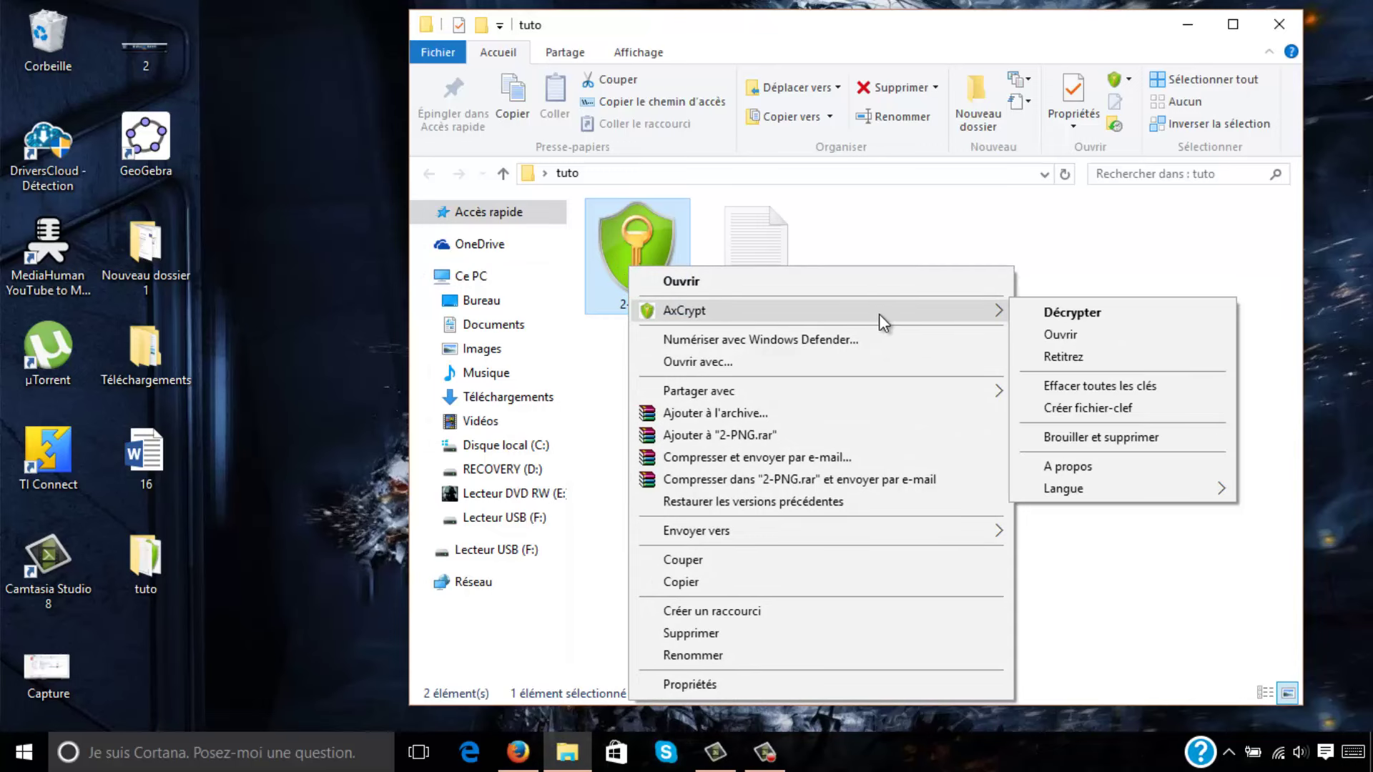
click(1074, 315)
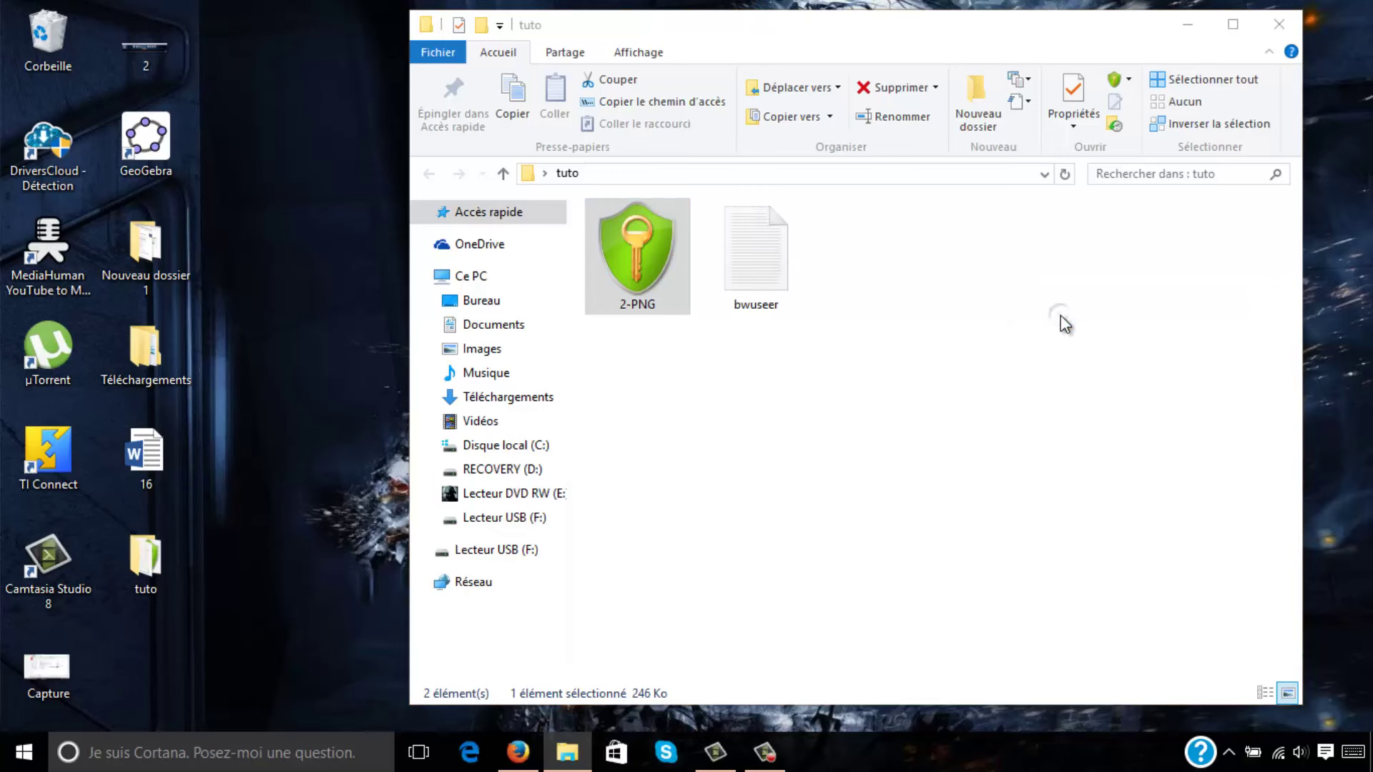
text(***)
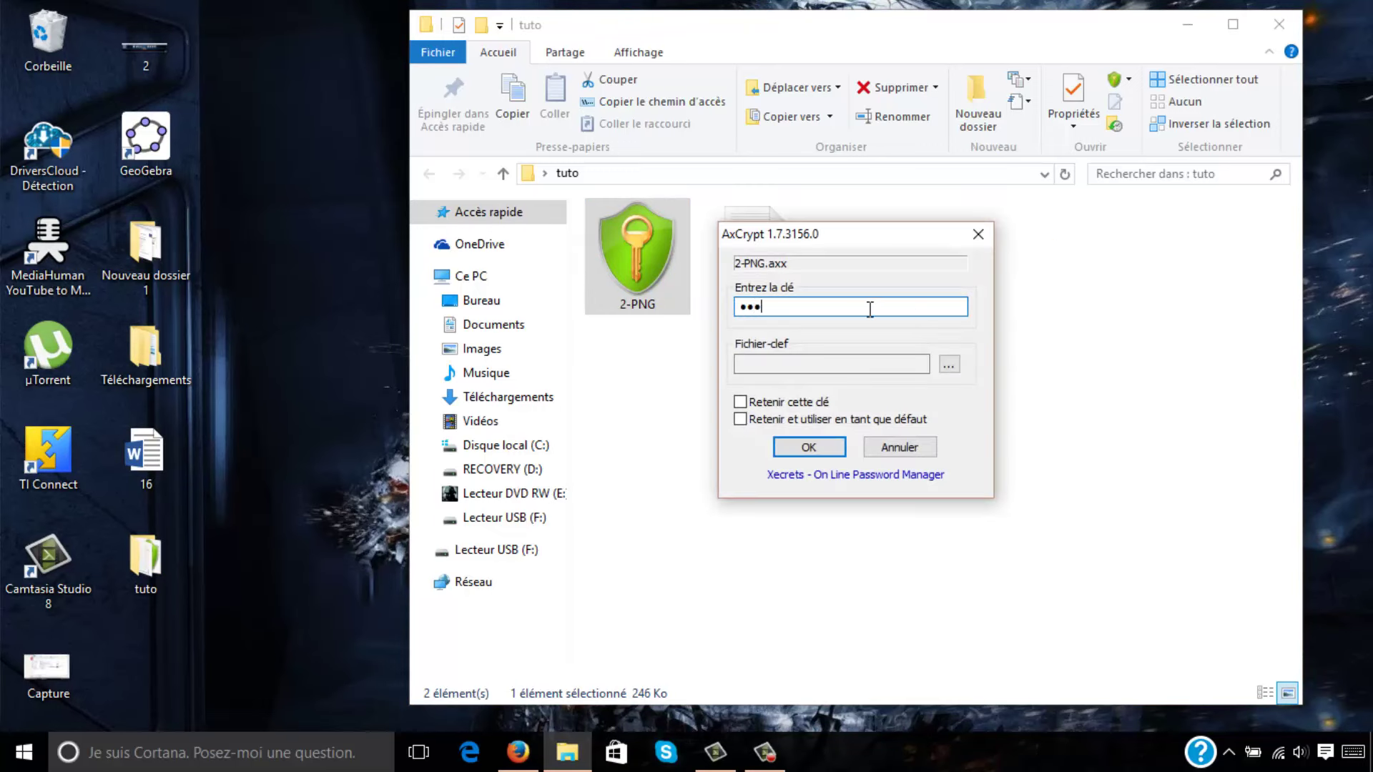
click(790, 449)
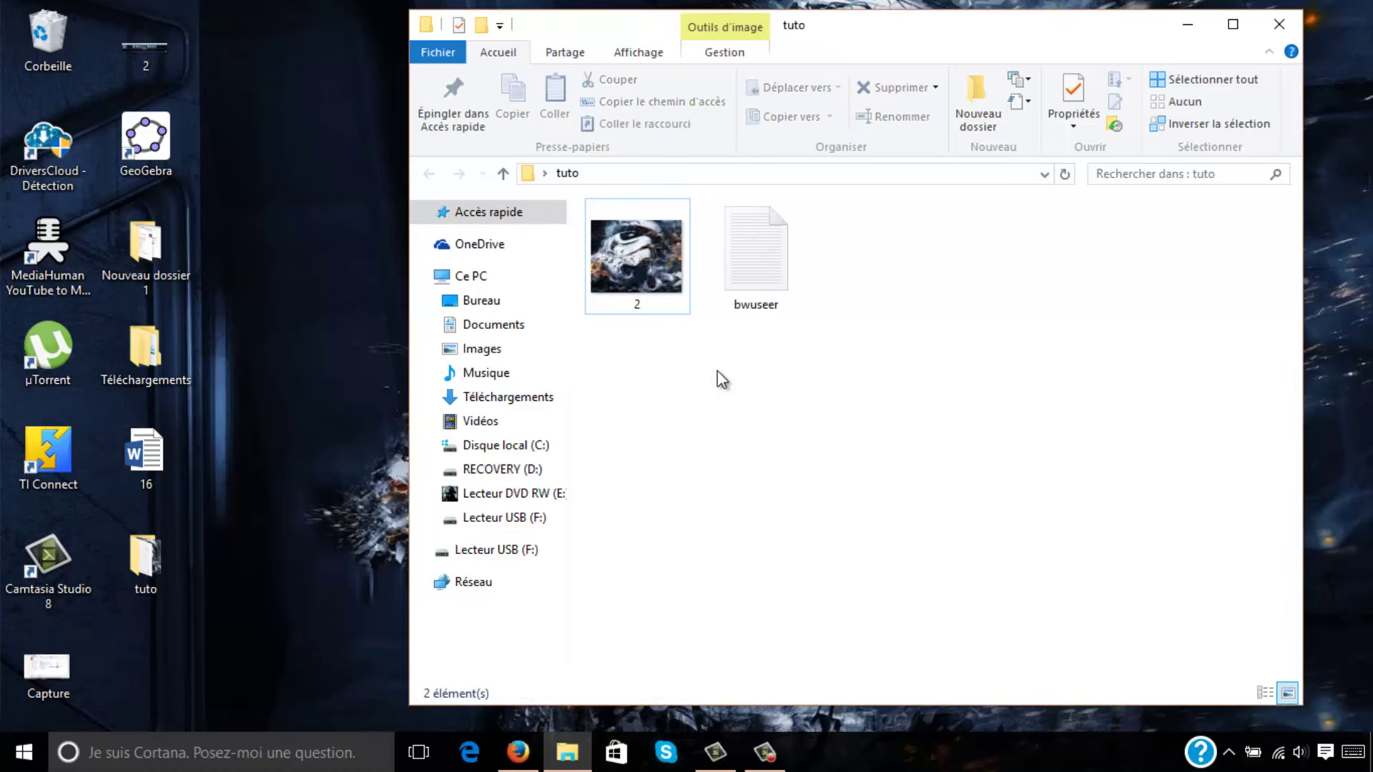
click(1279, 25)
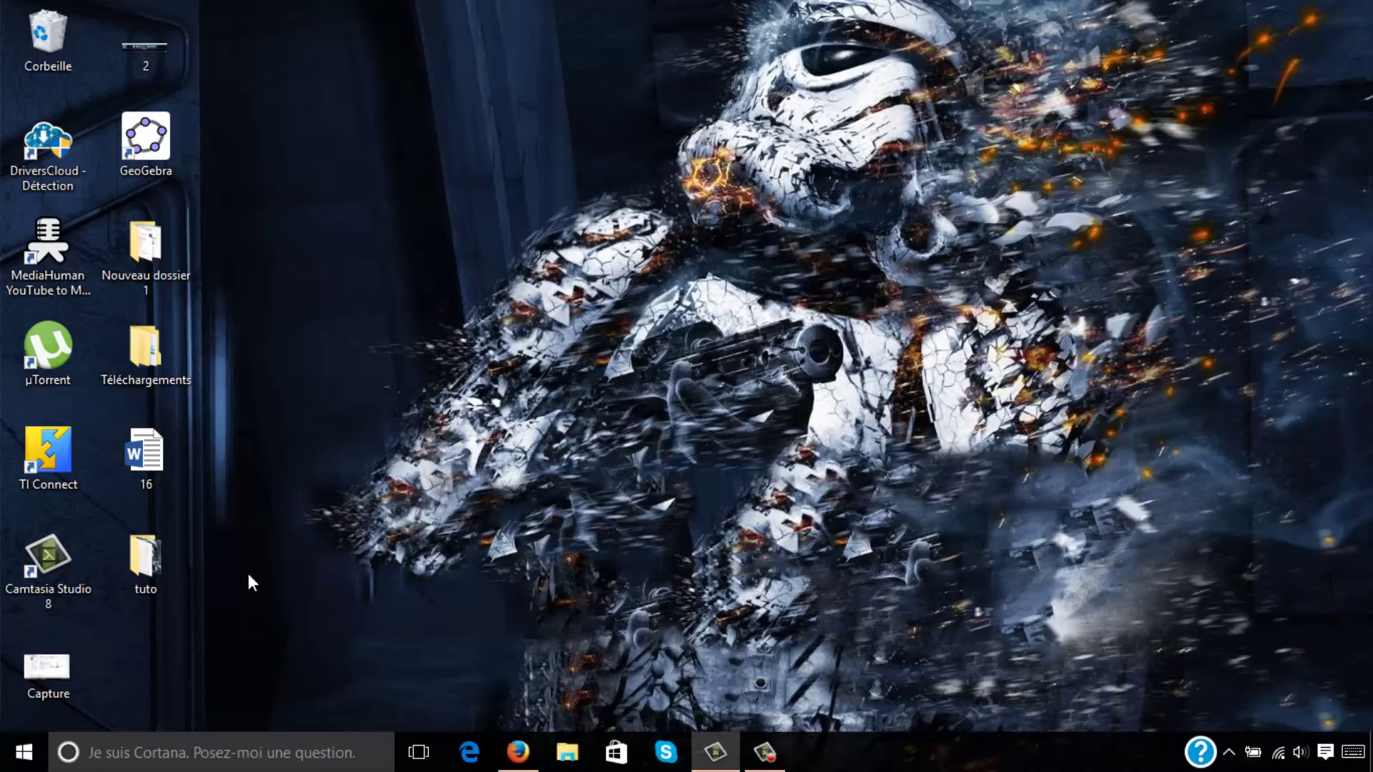
Move the tuto folder further onto the desktop and start creating a new AxCrypt key file.
click(164, 580)
drag(145, 561, 333, 364)
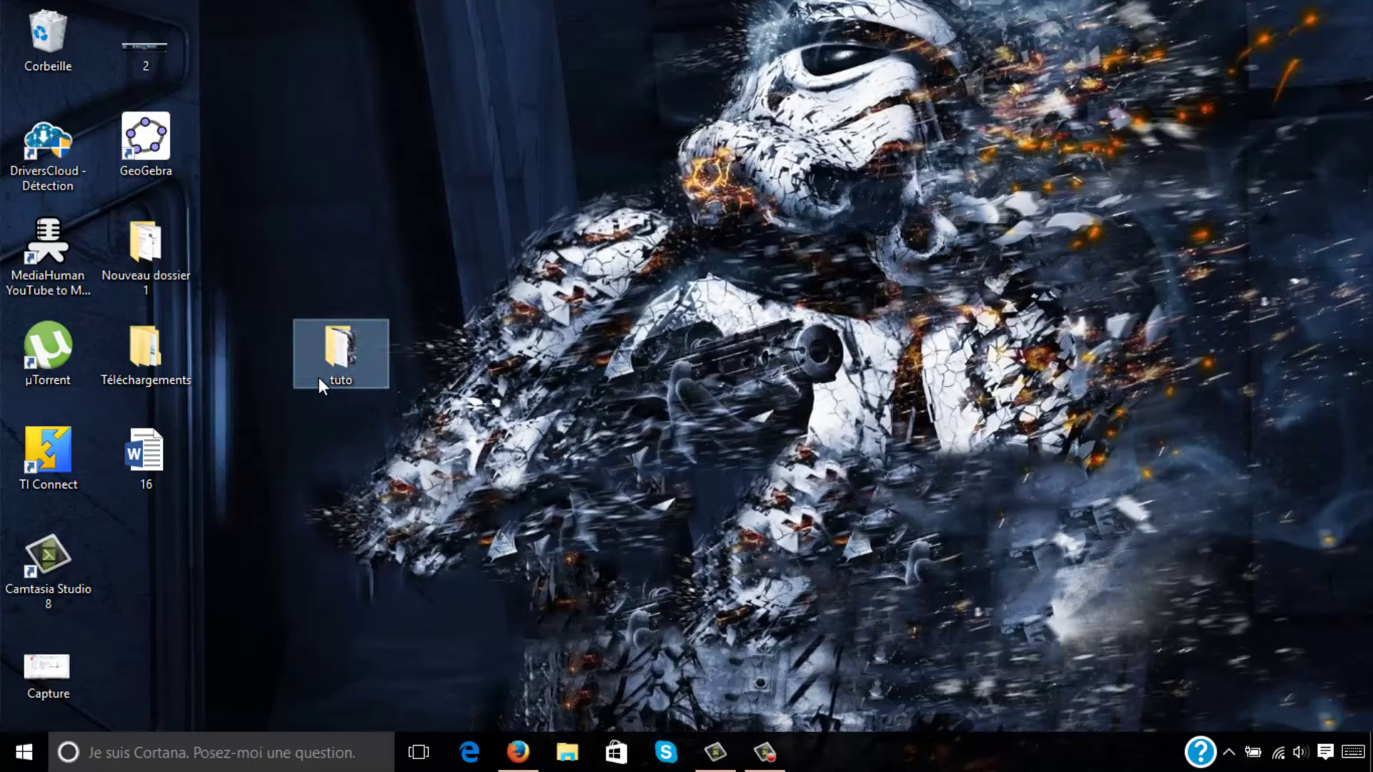
right_click(337, 378)
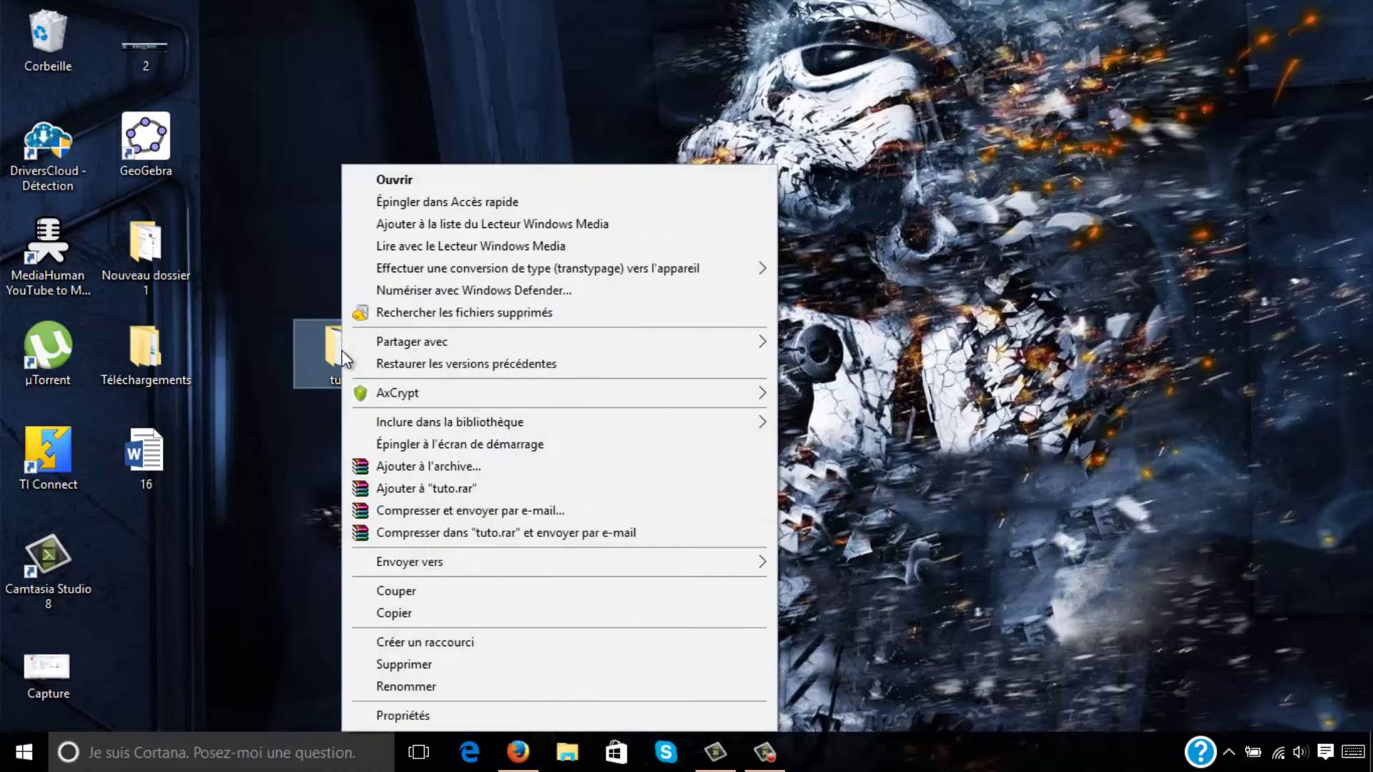
mouse_move(384, 394)
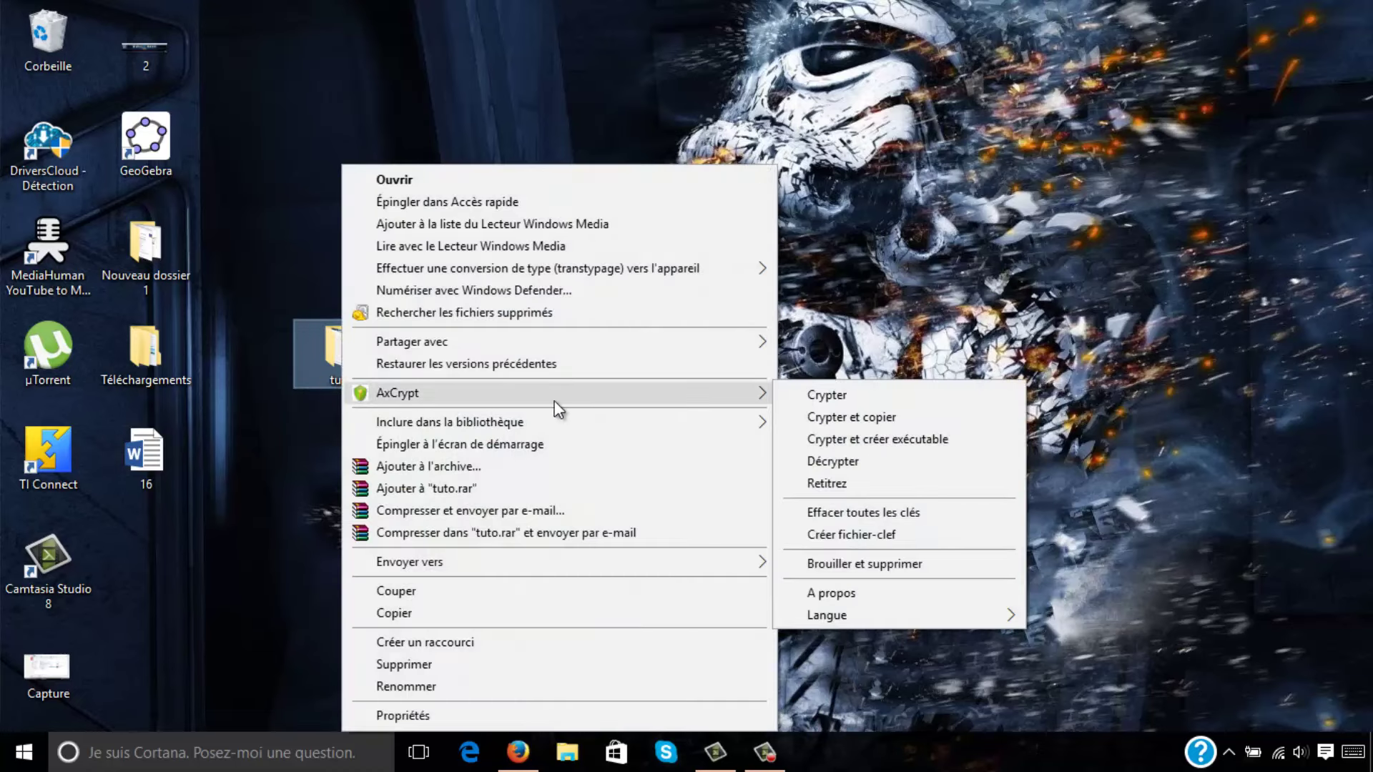
click(847, 535)
Save the key file as Mon fichier-clef on the desktop, then view and close it.
click(646, 438)
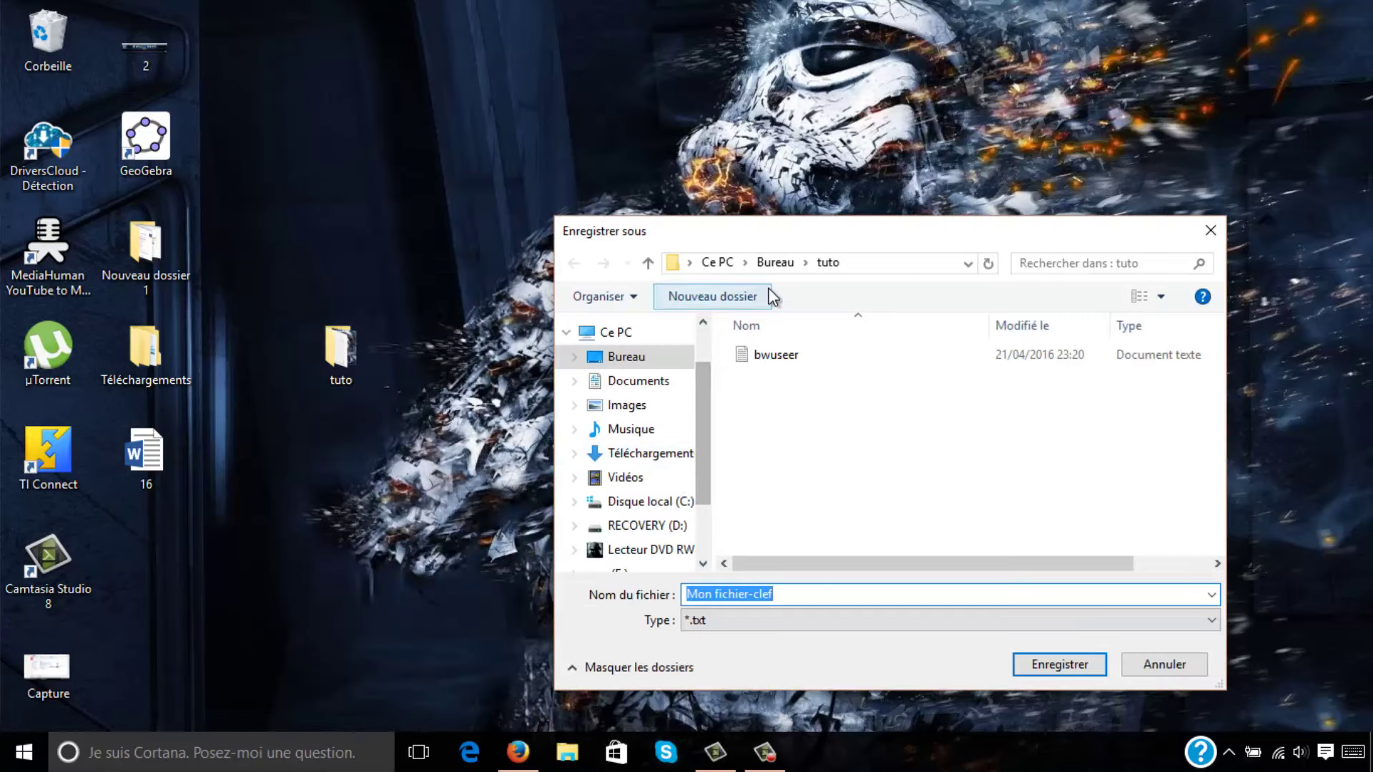
click(778, 269)
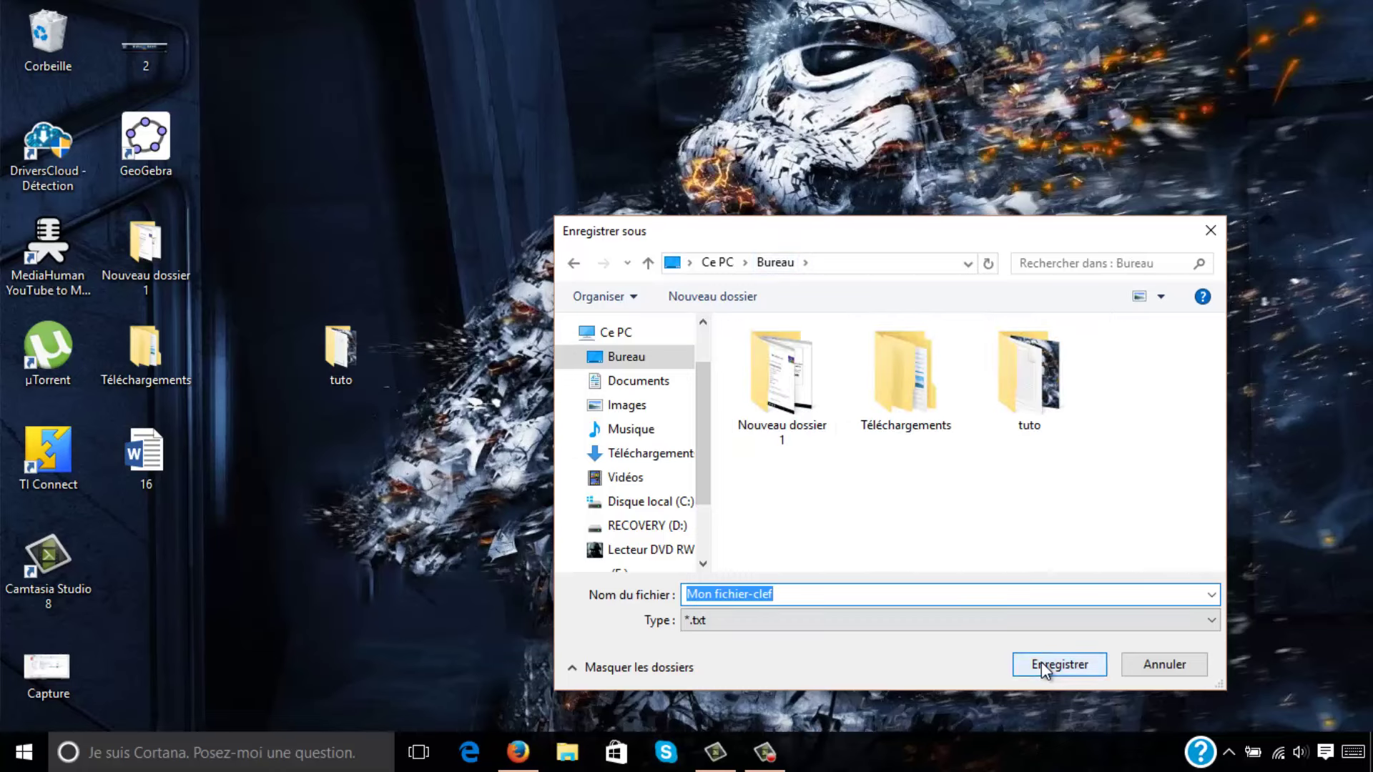
click(1041, 664)
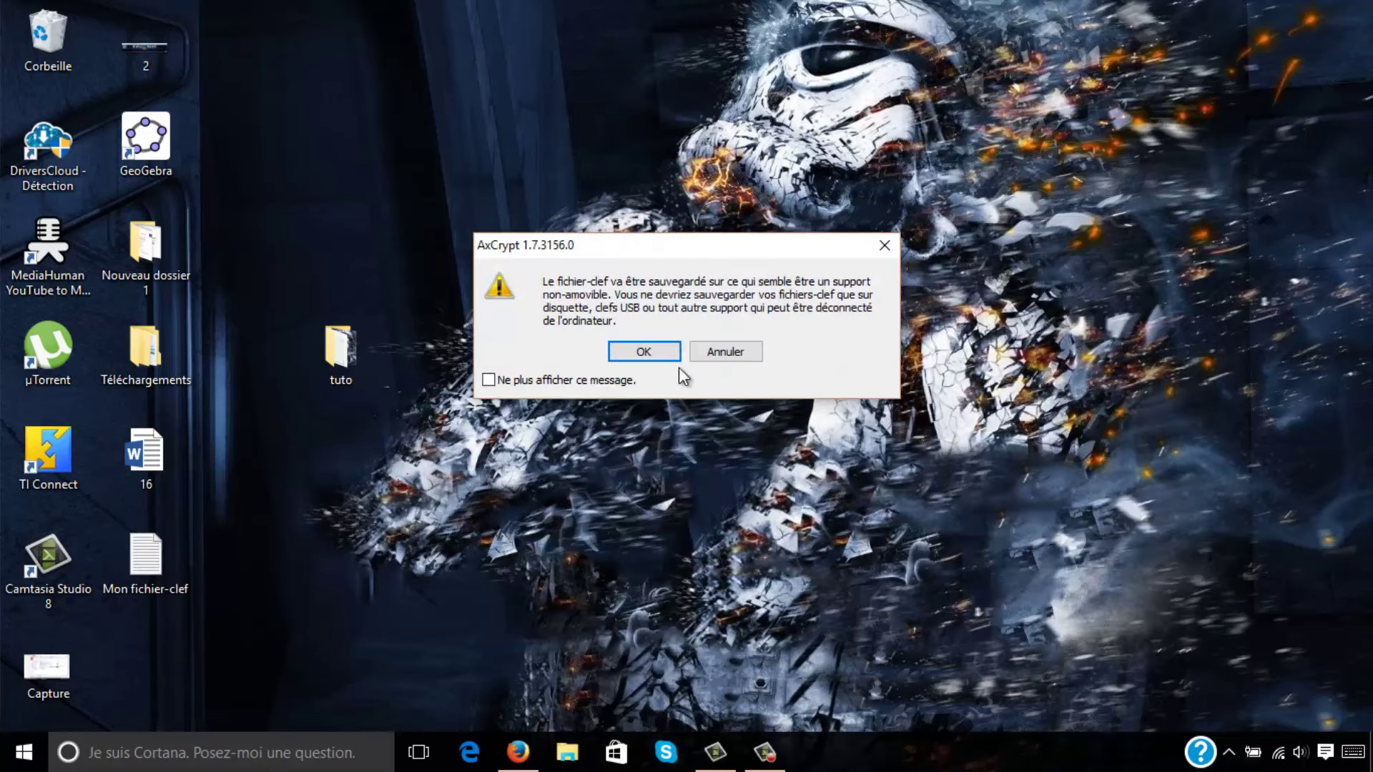
click(636, 351)
double_click(165, 556)
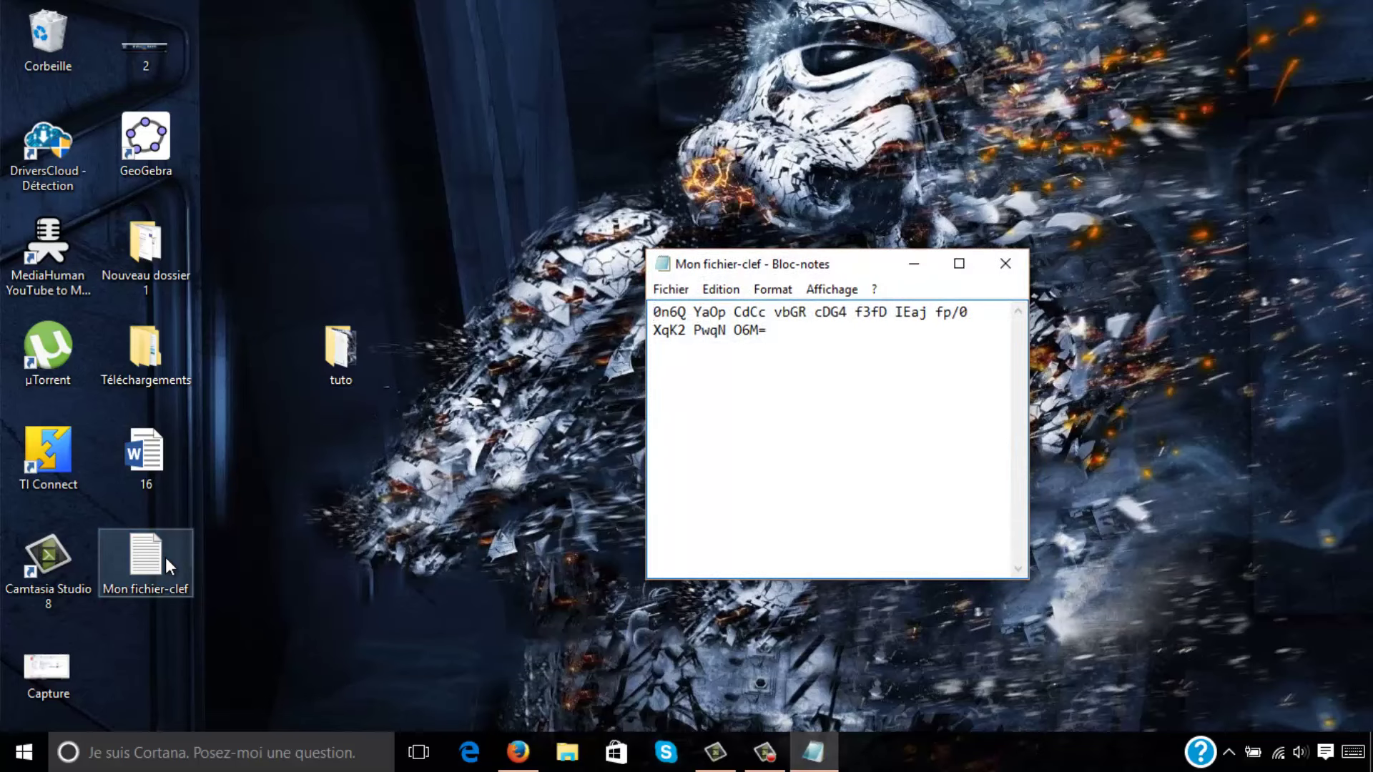
click(1005, 263)
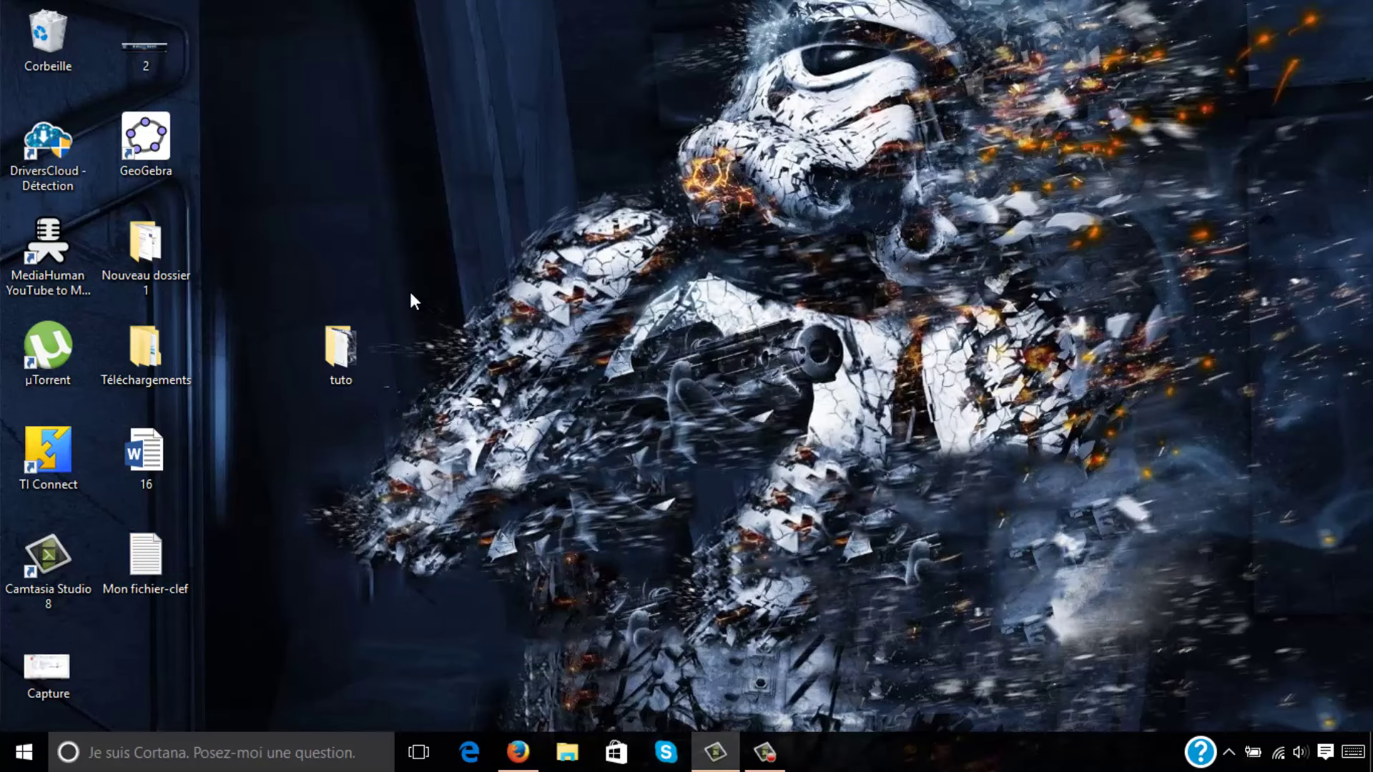
Encrypt the contents of the tuto folder using the Mon fichier-clef key file.
right_click(355, 339)
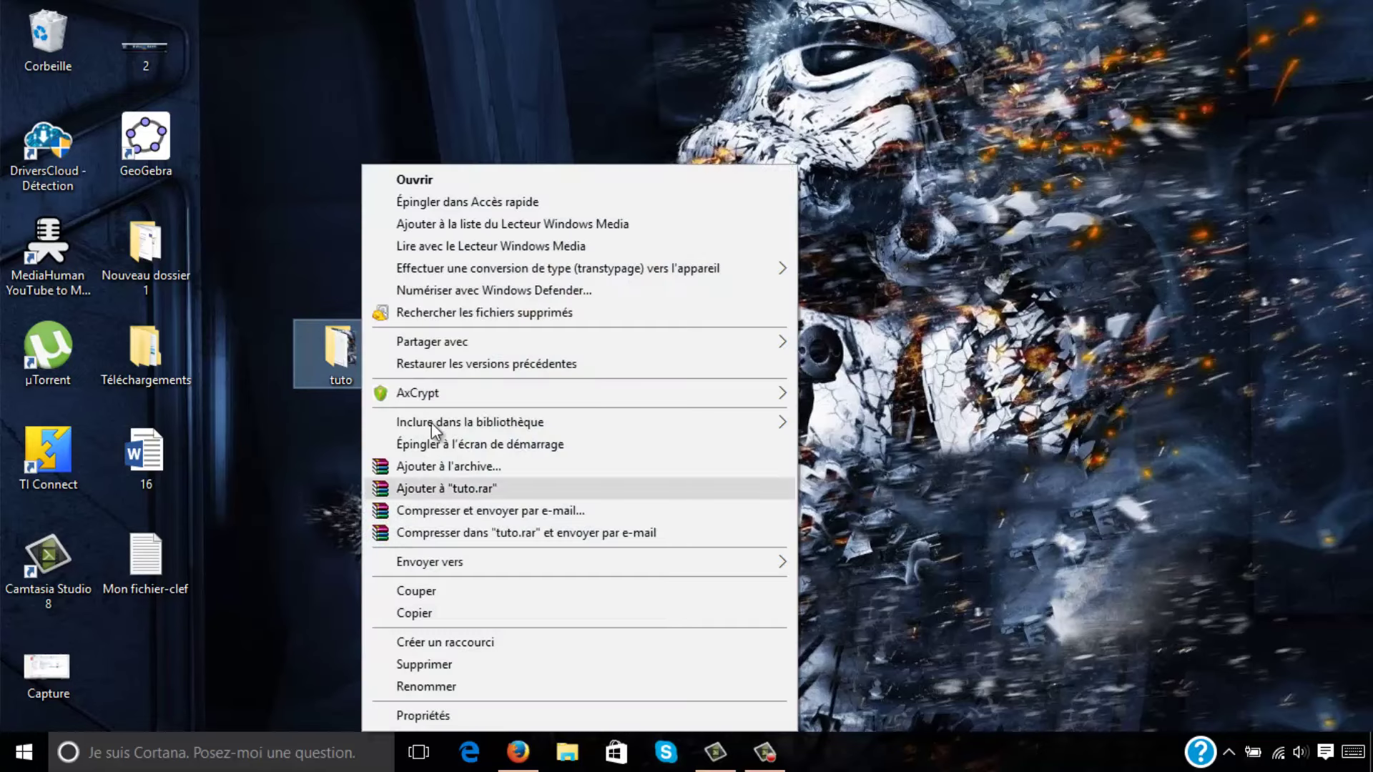
mouse_move(521, 393)
click(861, 395)
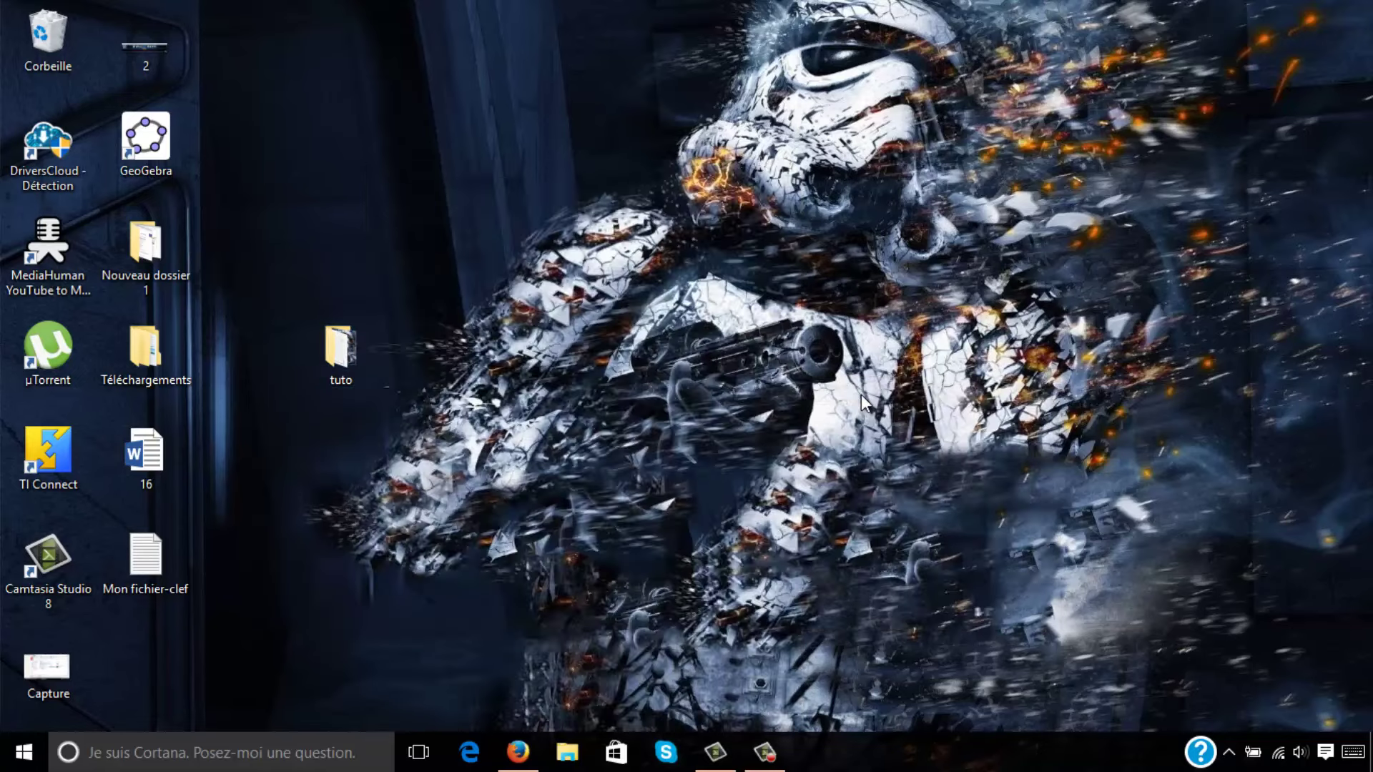
click(779, 401)
click(1158, 379)
click(1051, 665)
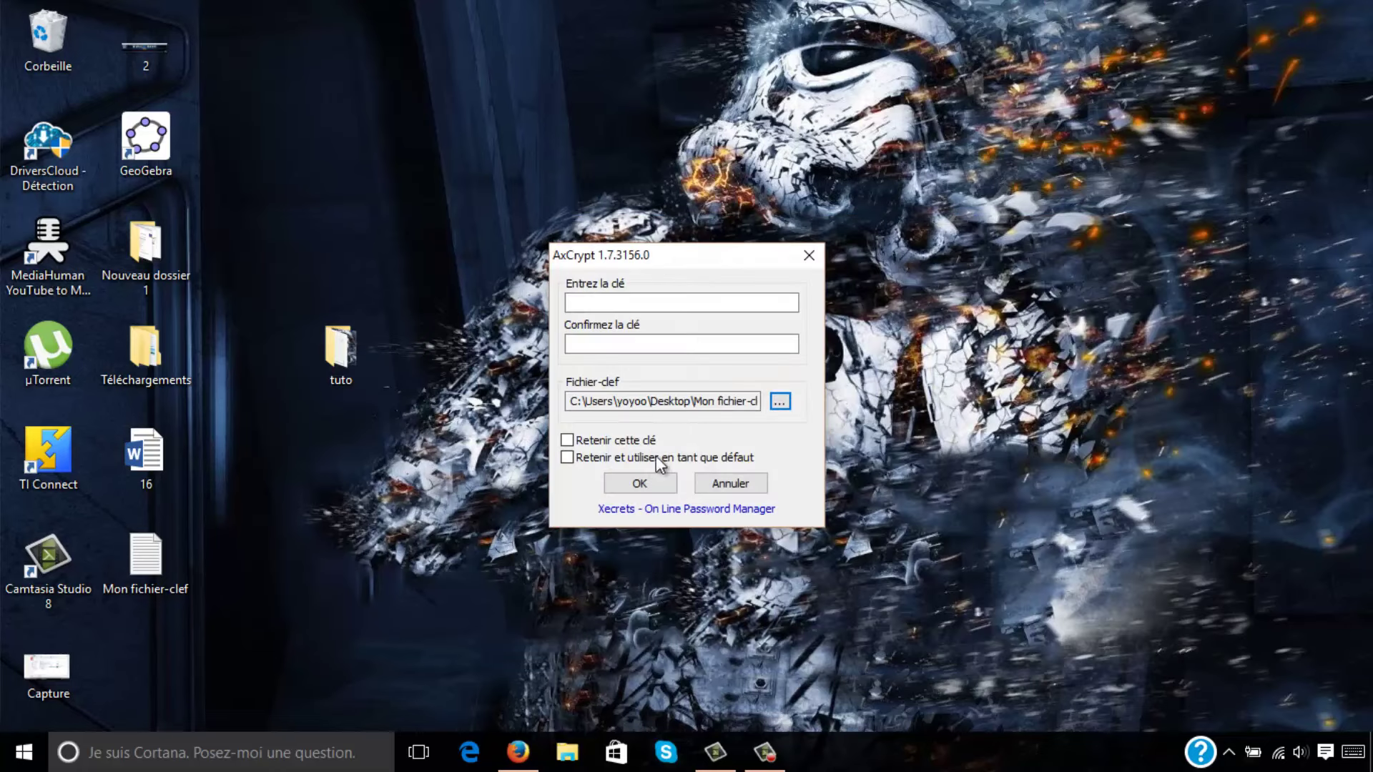
click(636, 481)
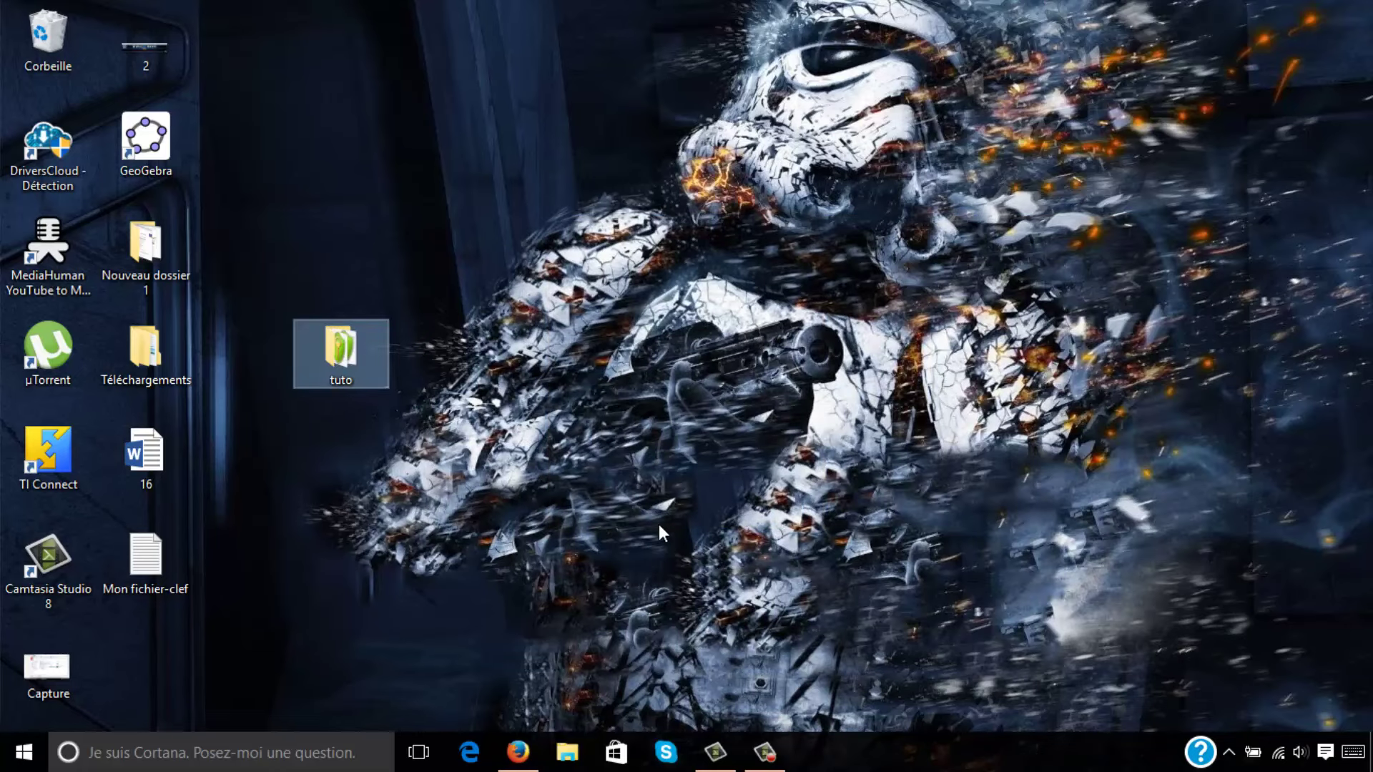
Open the encrypted bwuseer-txt in tuto with the Mon fichier-clef key file, then close Notepad.
double_click(353, 370)
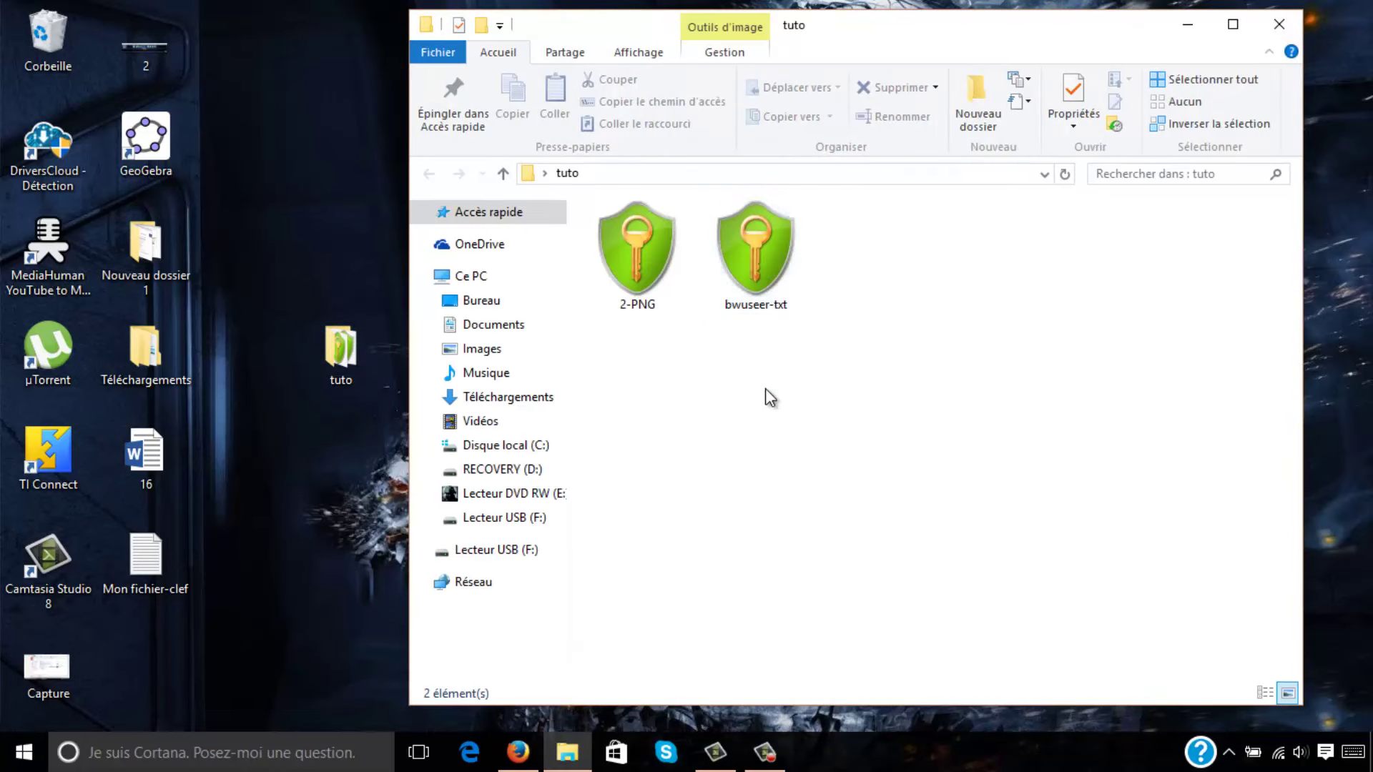
double_click(760, 301)
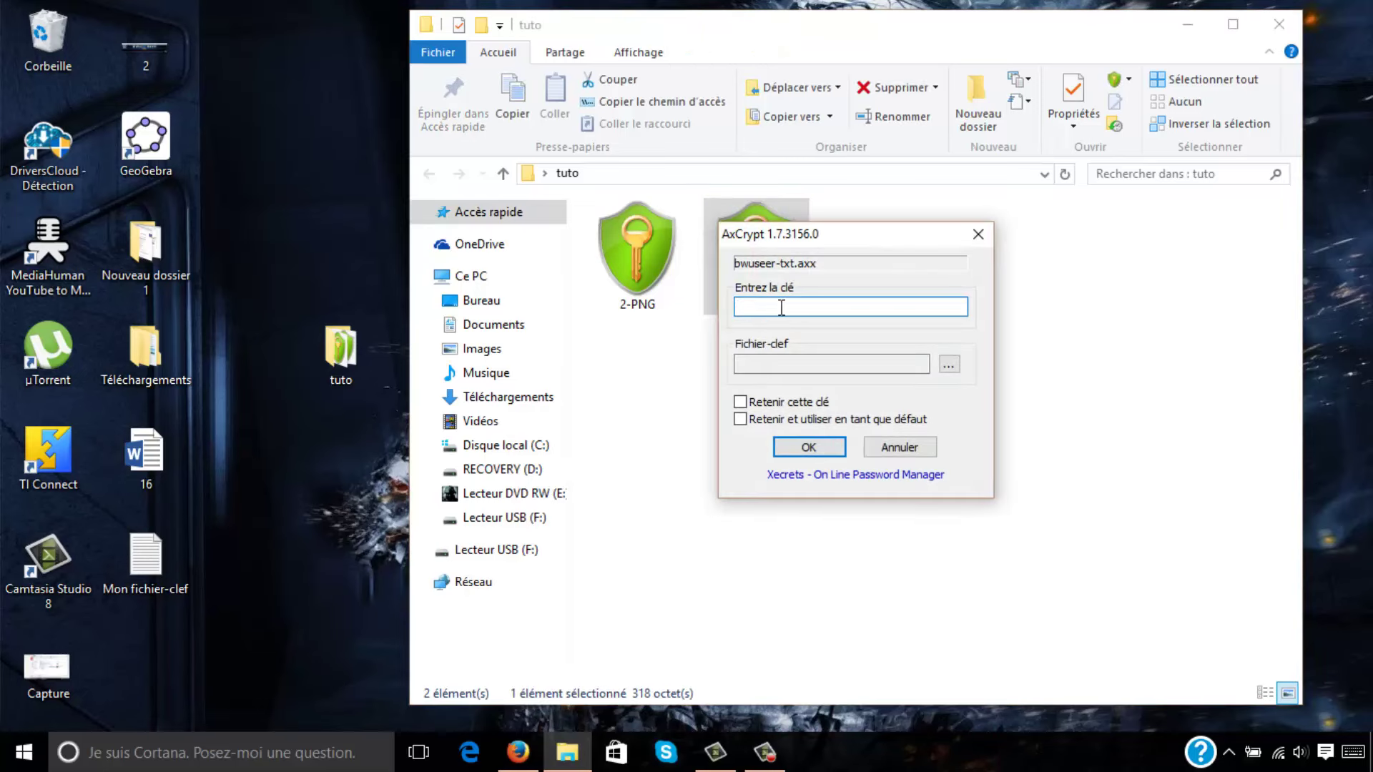
click(950, 365)
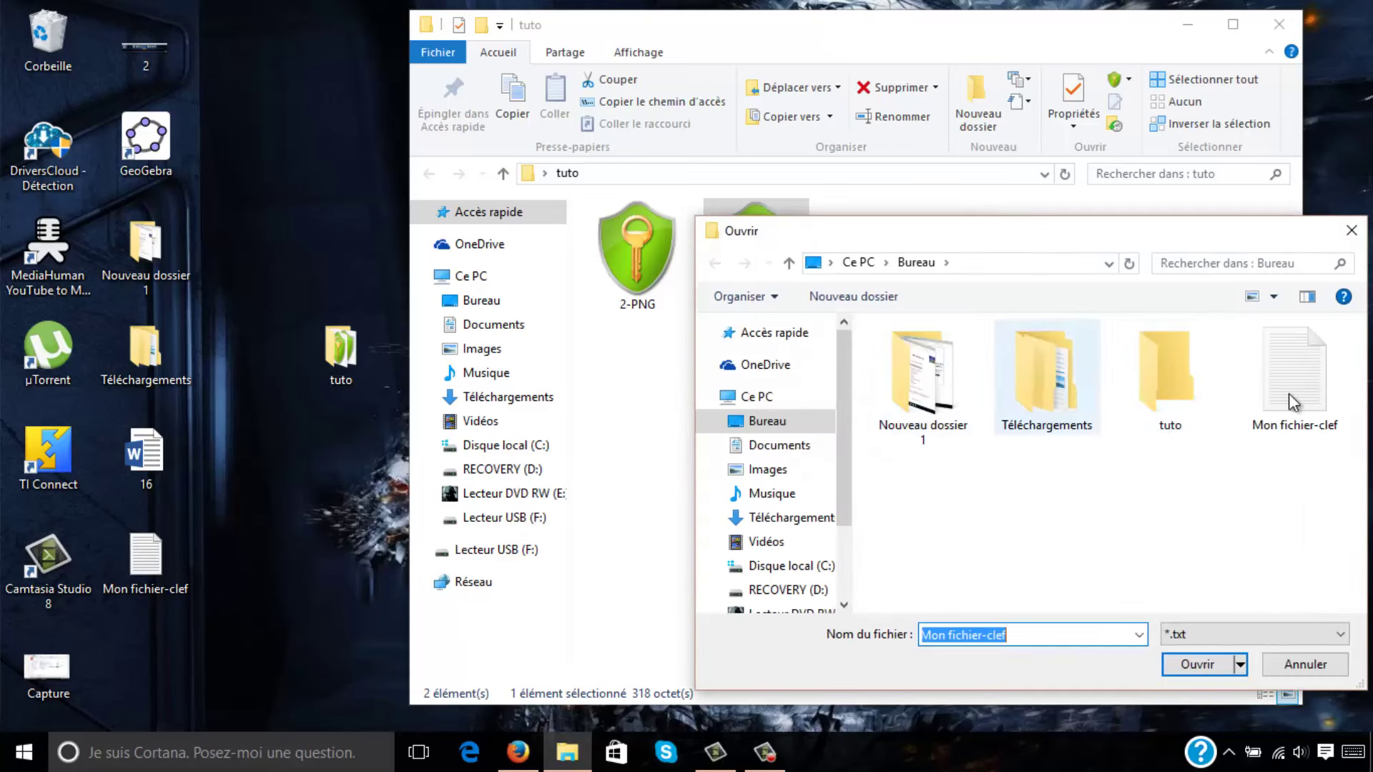
click(1290, 382)
click(1198, 664)
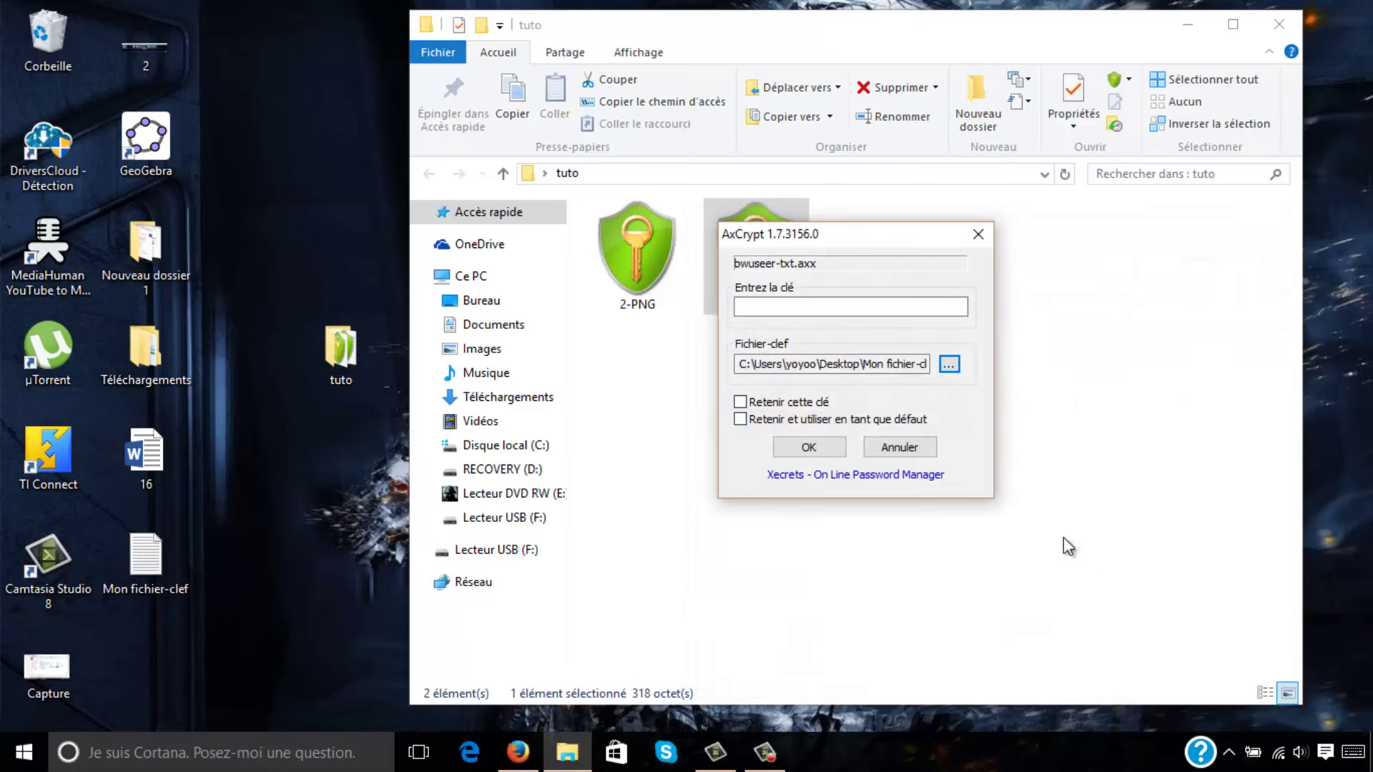
click(831, 451)
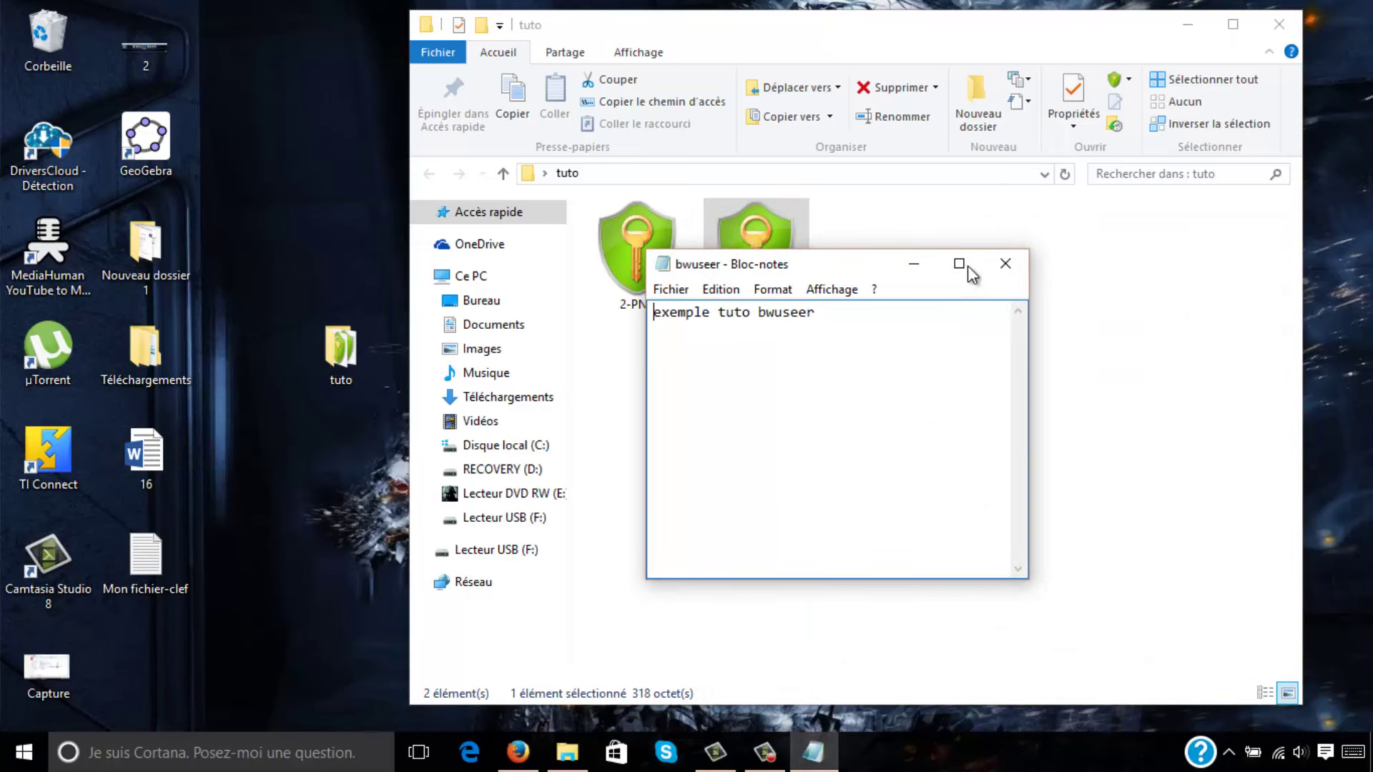
click(1005, 265)
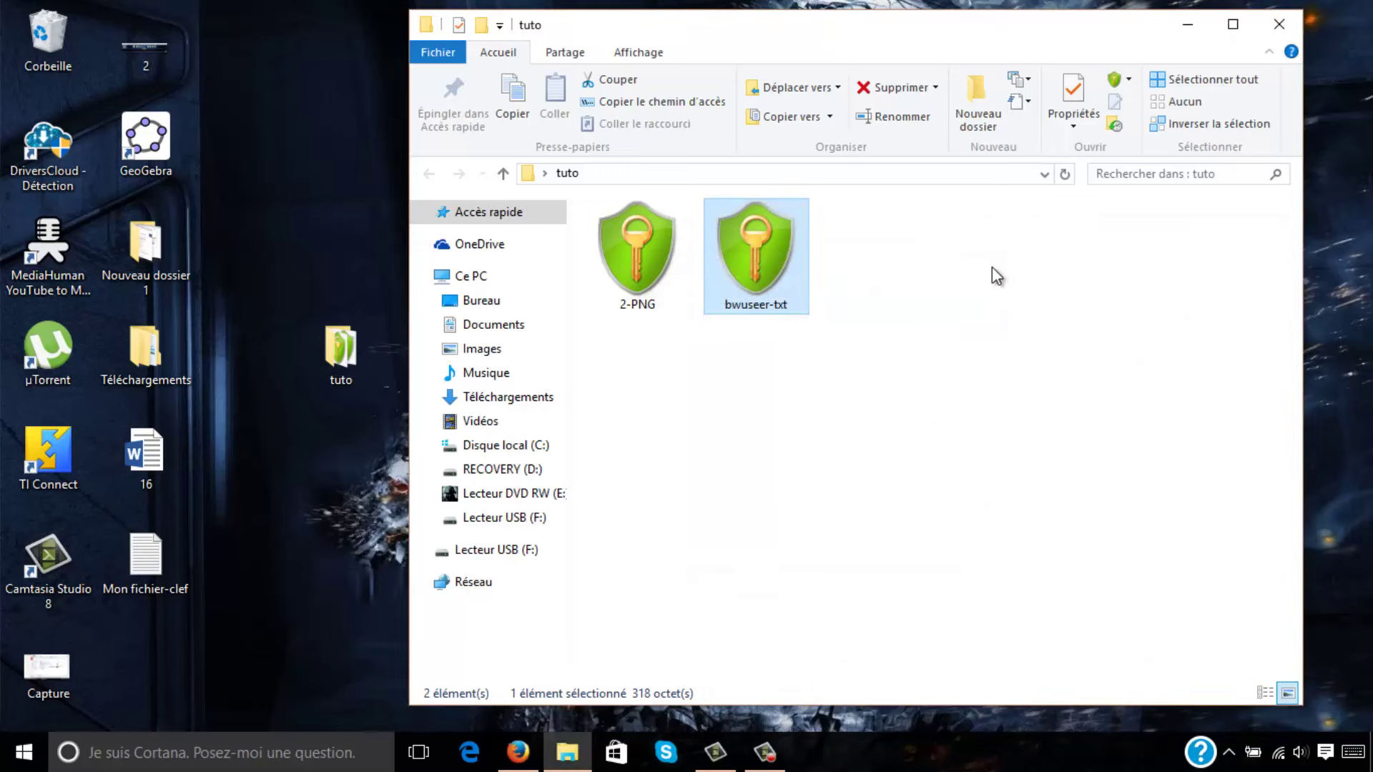
Close the tuto folder window and select Mon fichier-clef on the desktop.
click(1279, 24)
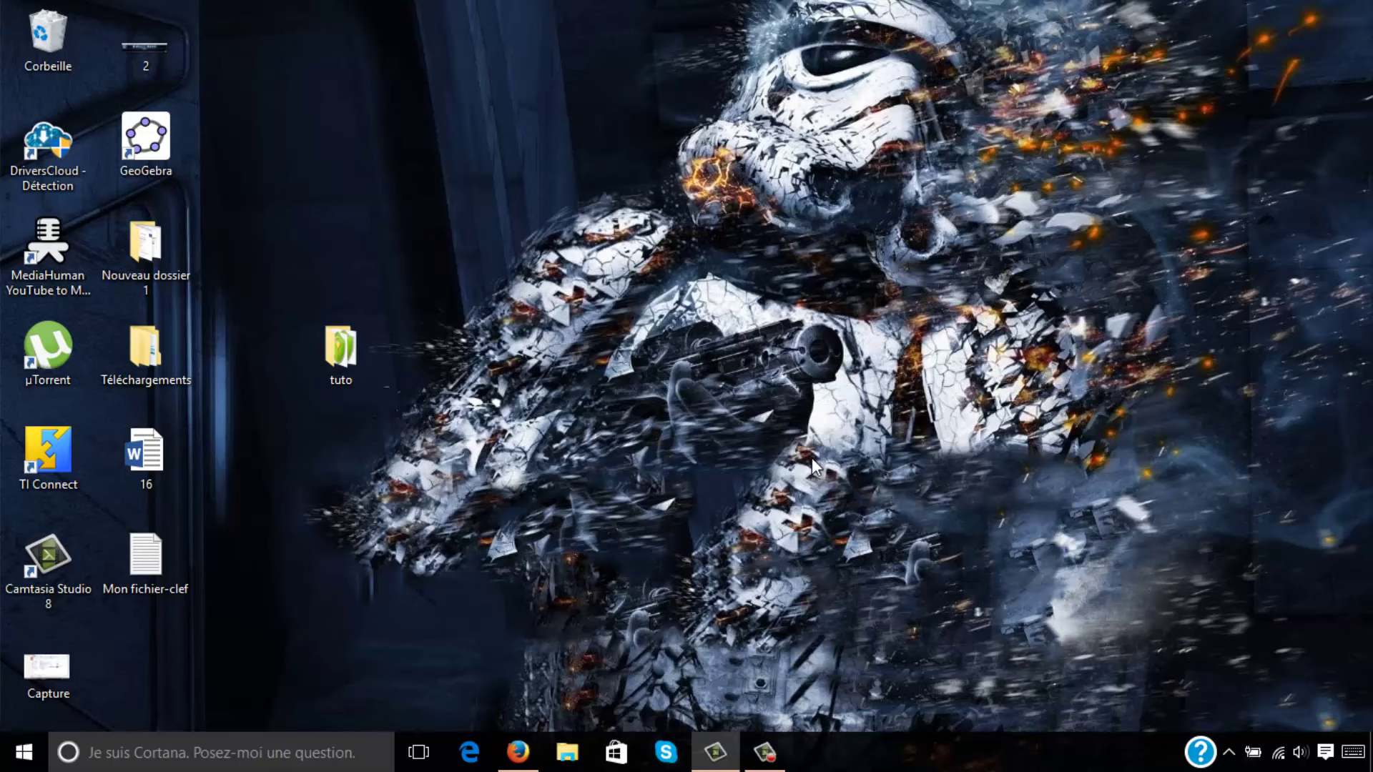
click(158, 561)
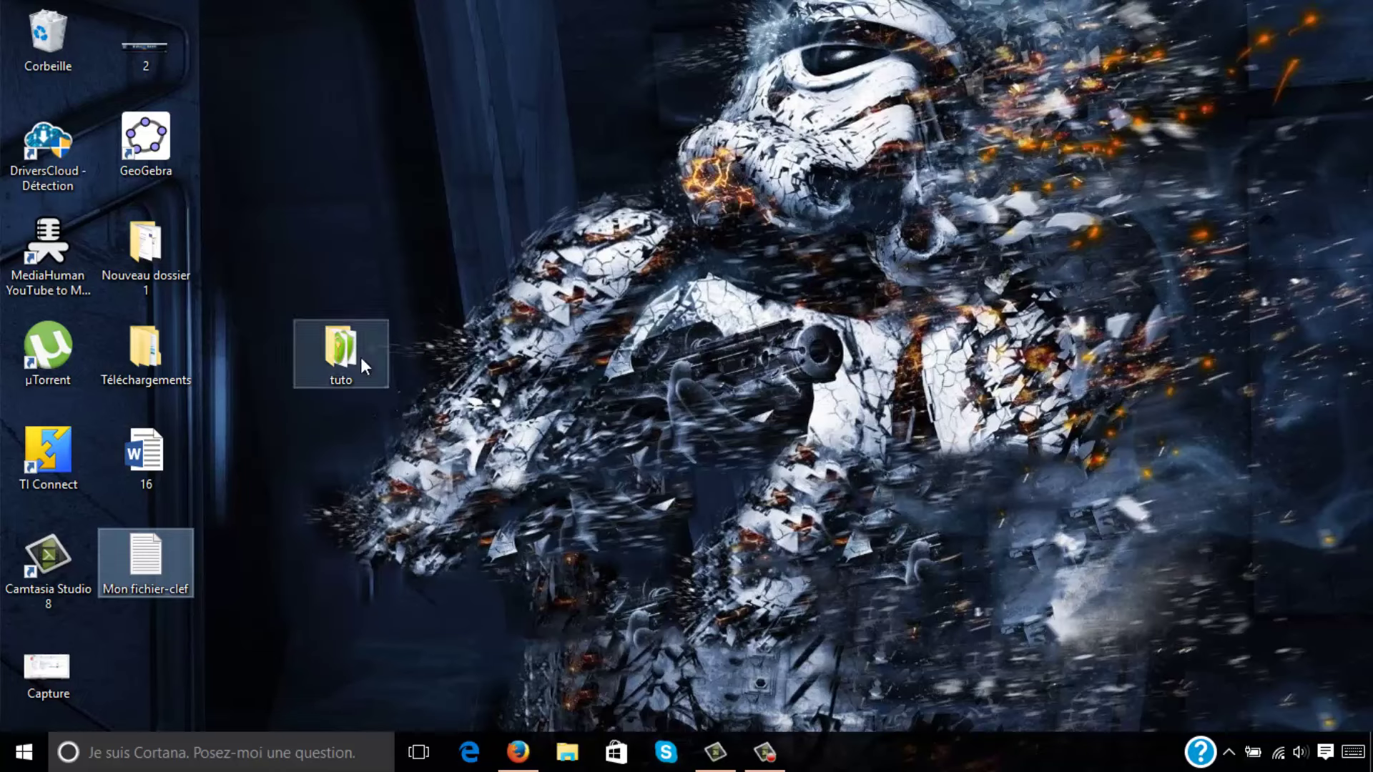
Decrypt the tuto folder's files with the Mon fichier-clef key file and close the folder window.
right_click(360, 357)
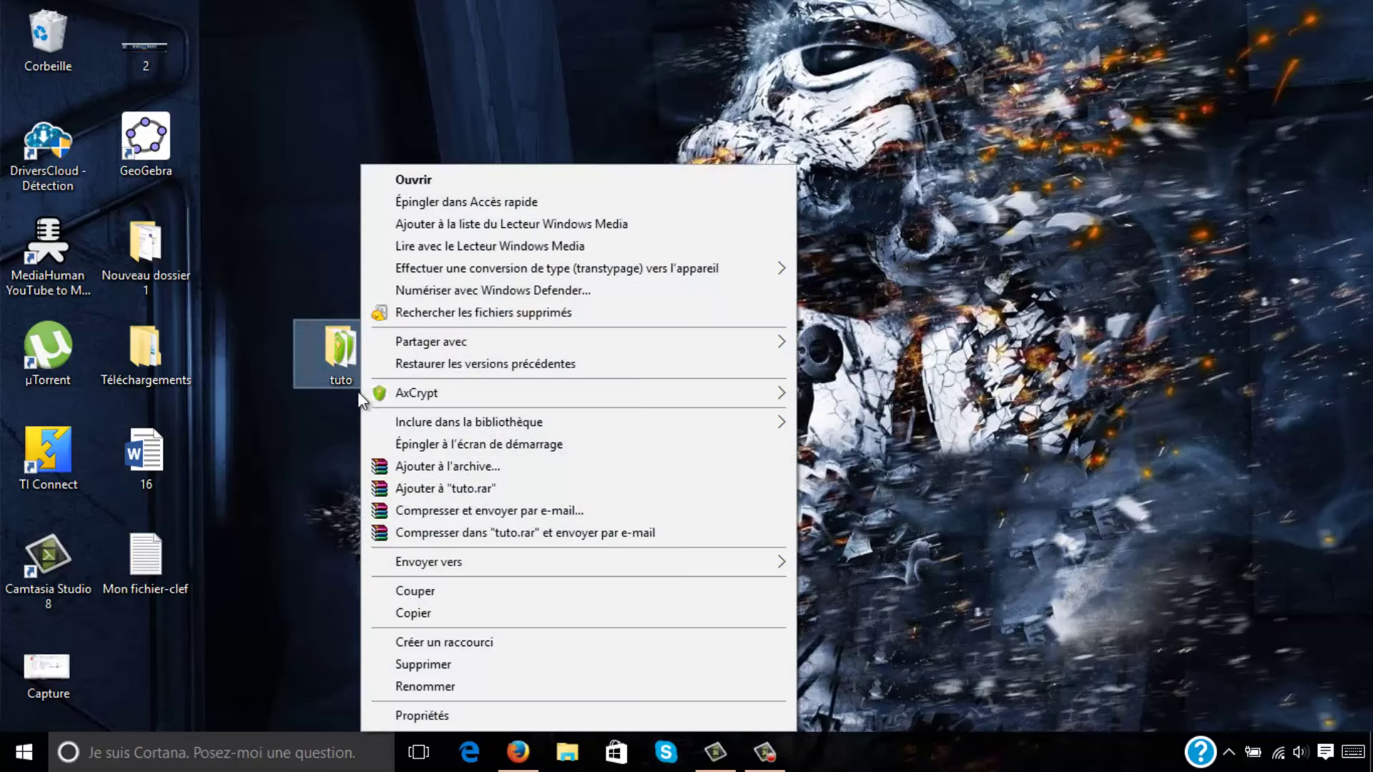
mouse_move(395, 393)
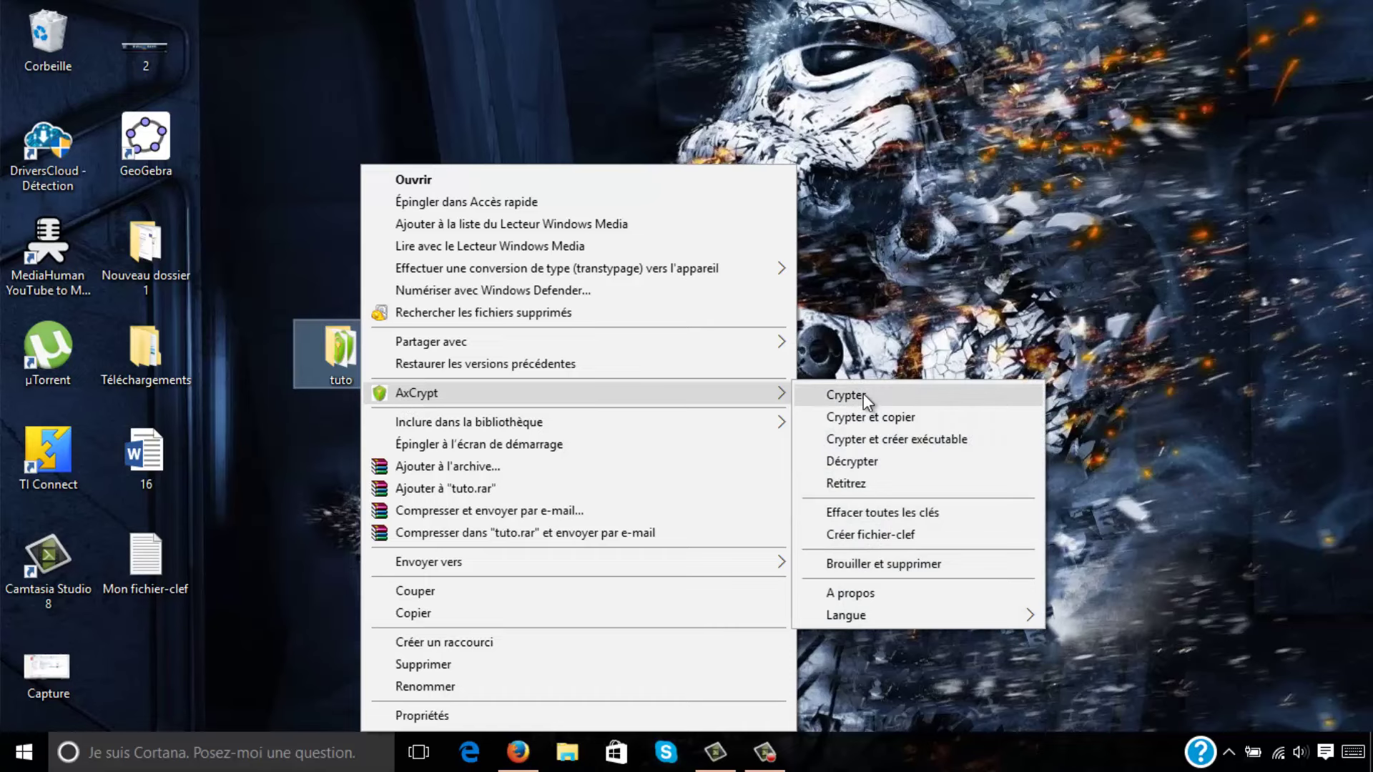
click(862, 463)
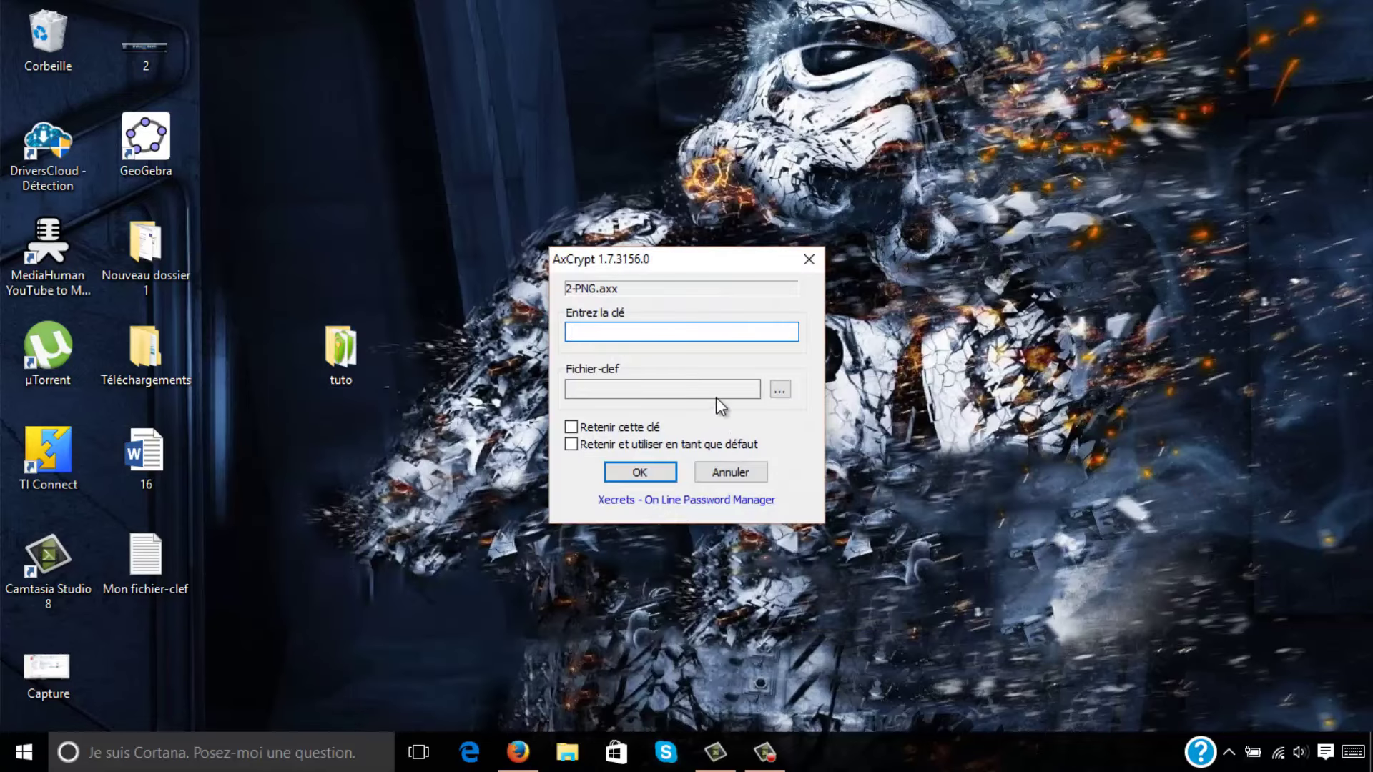
click(780, 389)
click(1158, 386)
click(1058, 661)
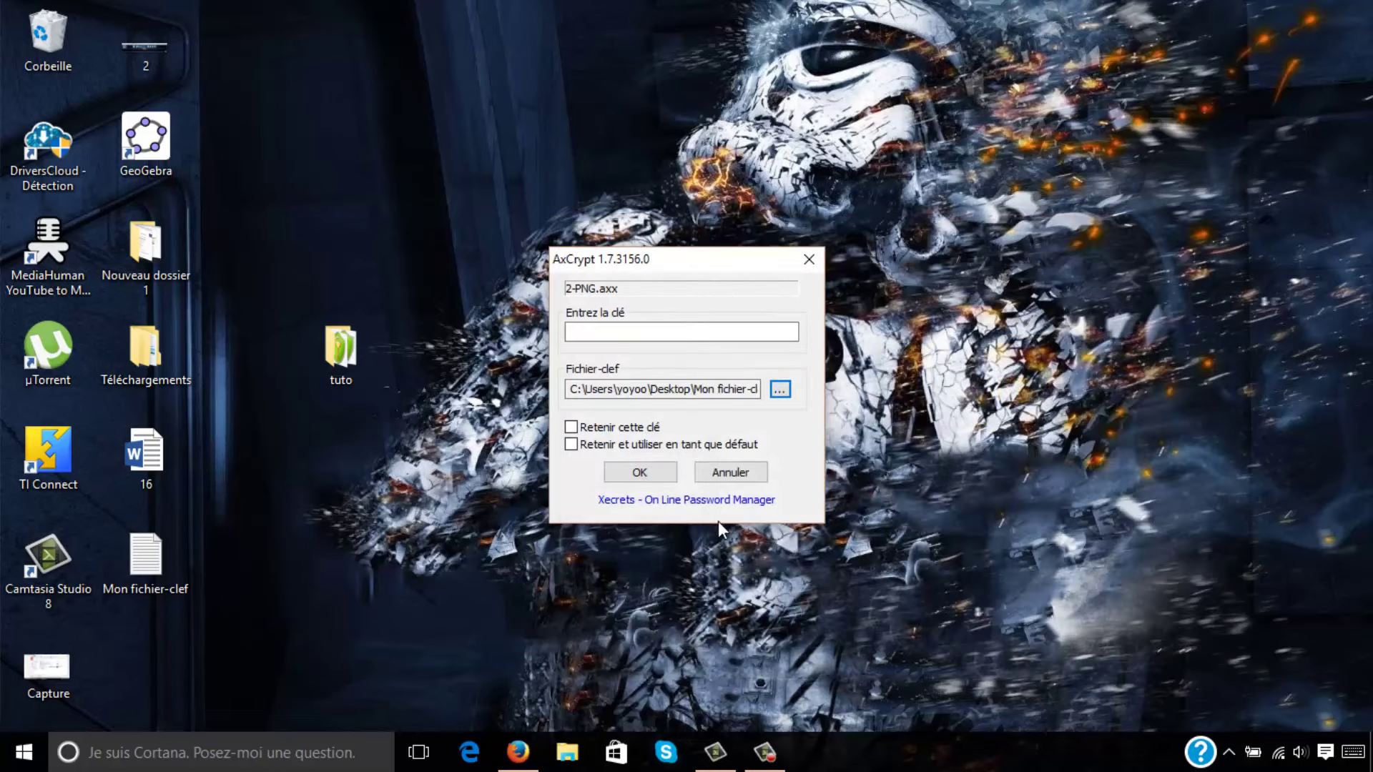
click(650, 474)
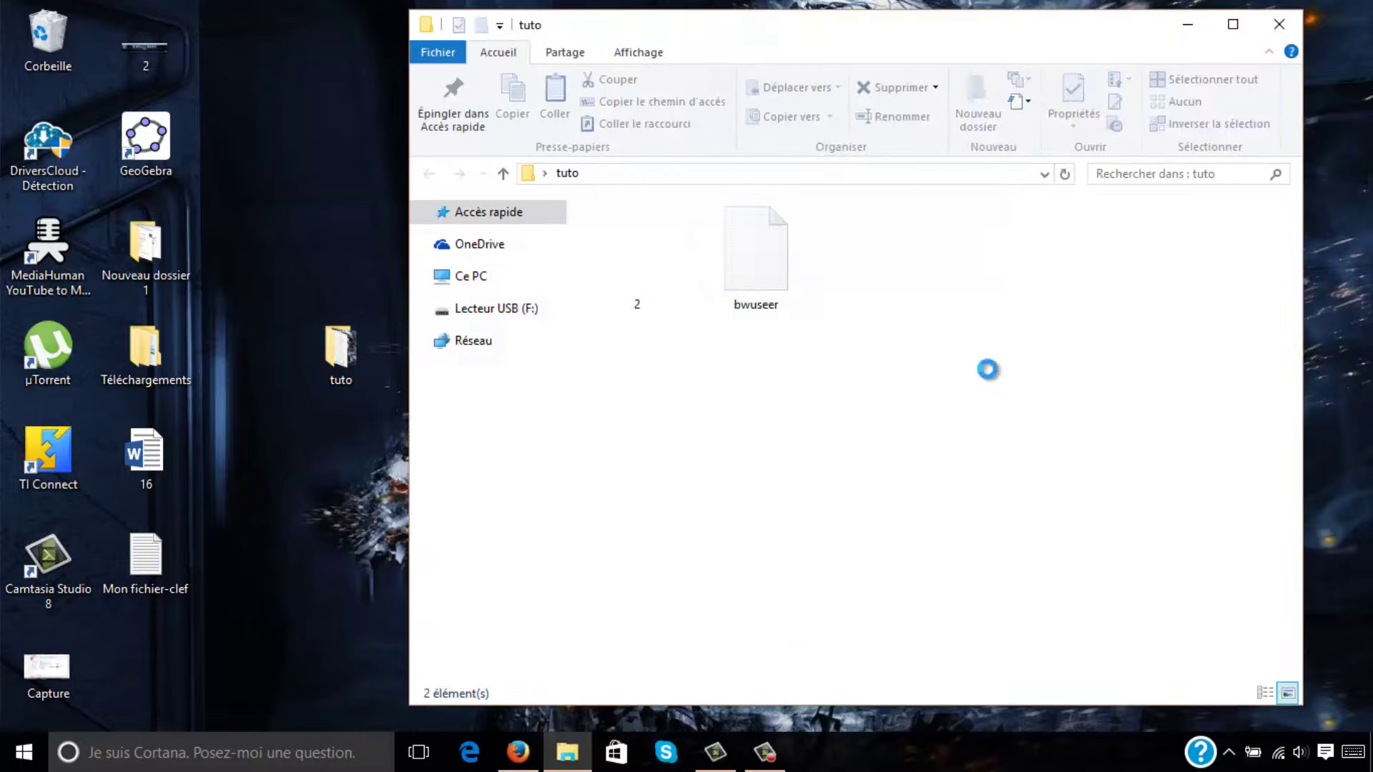
click(1274, 27)
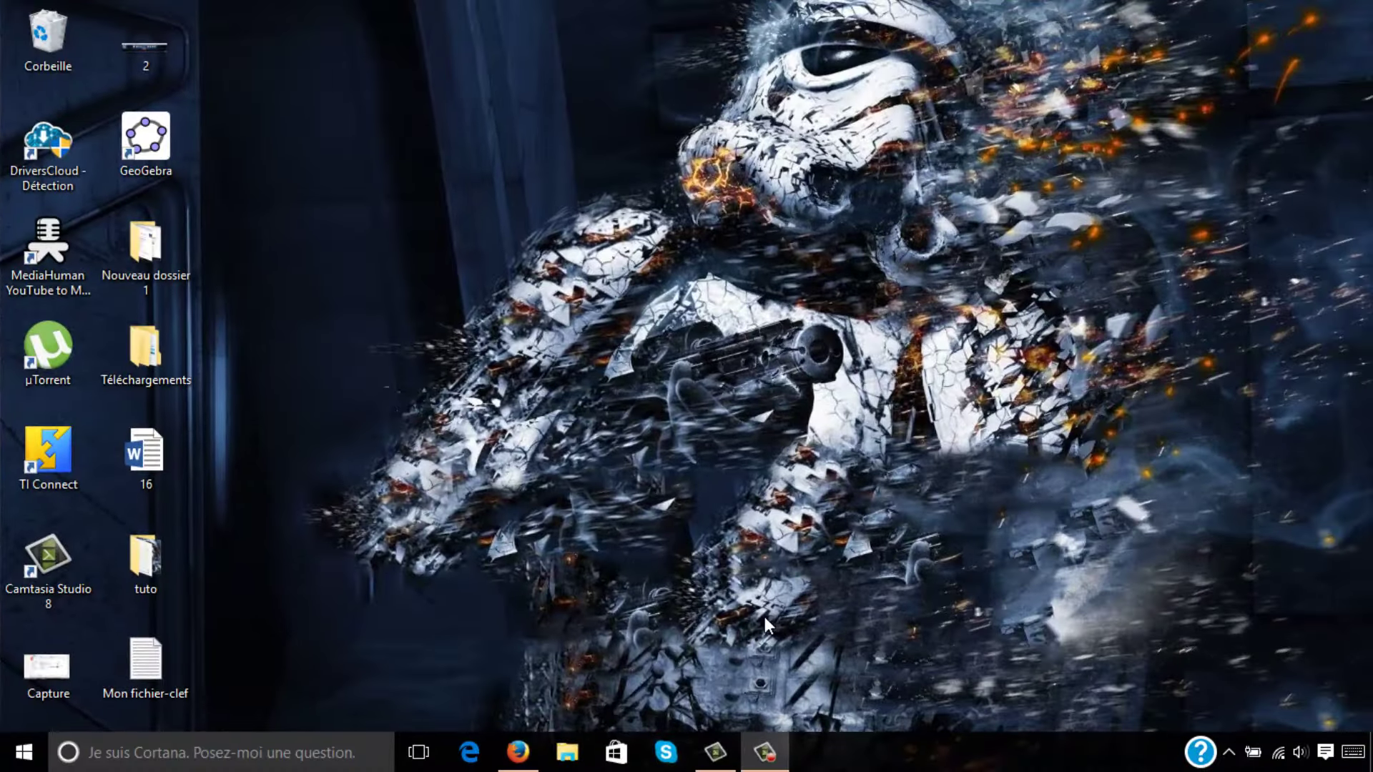
Download and save TrueCrypt Setup 6.2a (3,0 Mo) from FileHippo, run it, and accept the license.
click(517, 752)
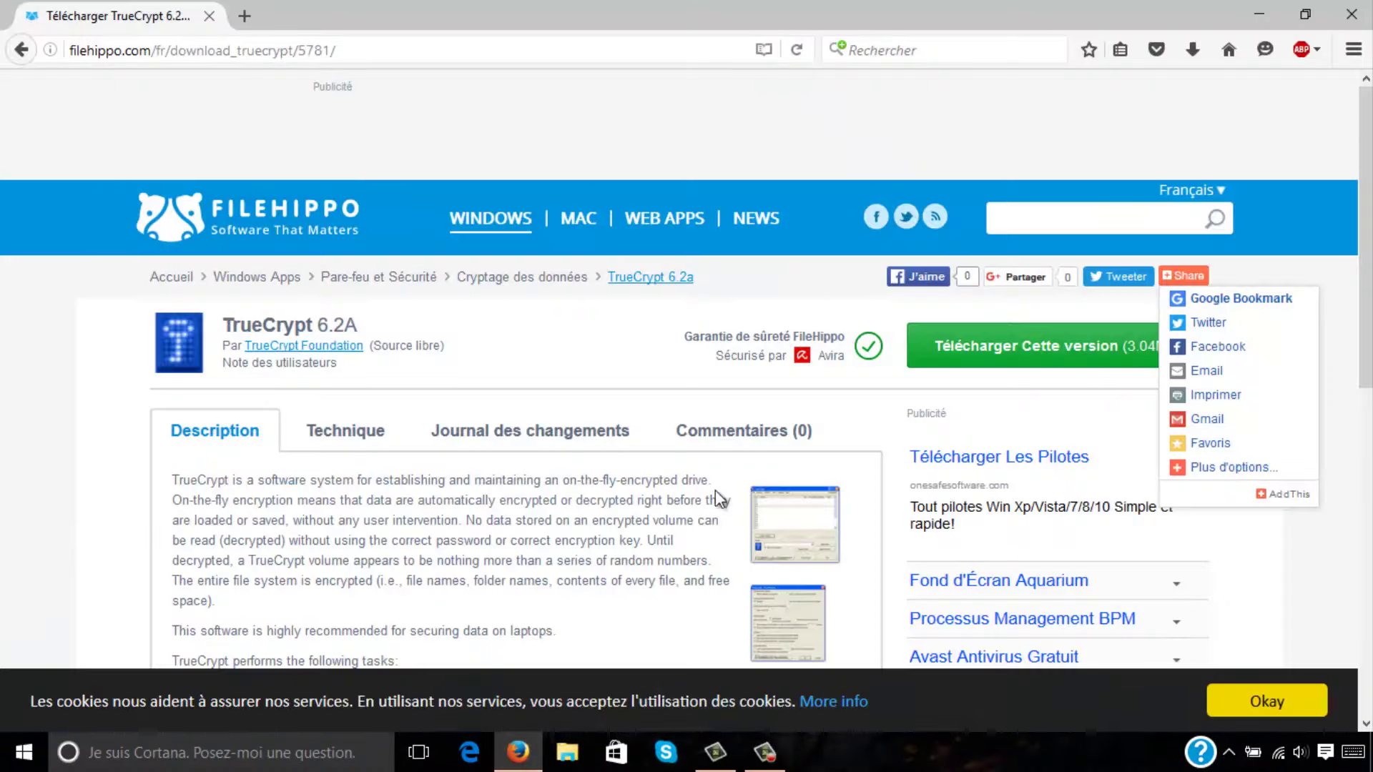
click(950, 333)
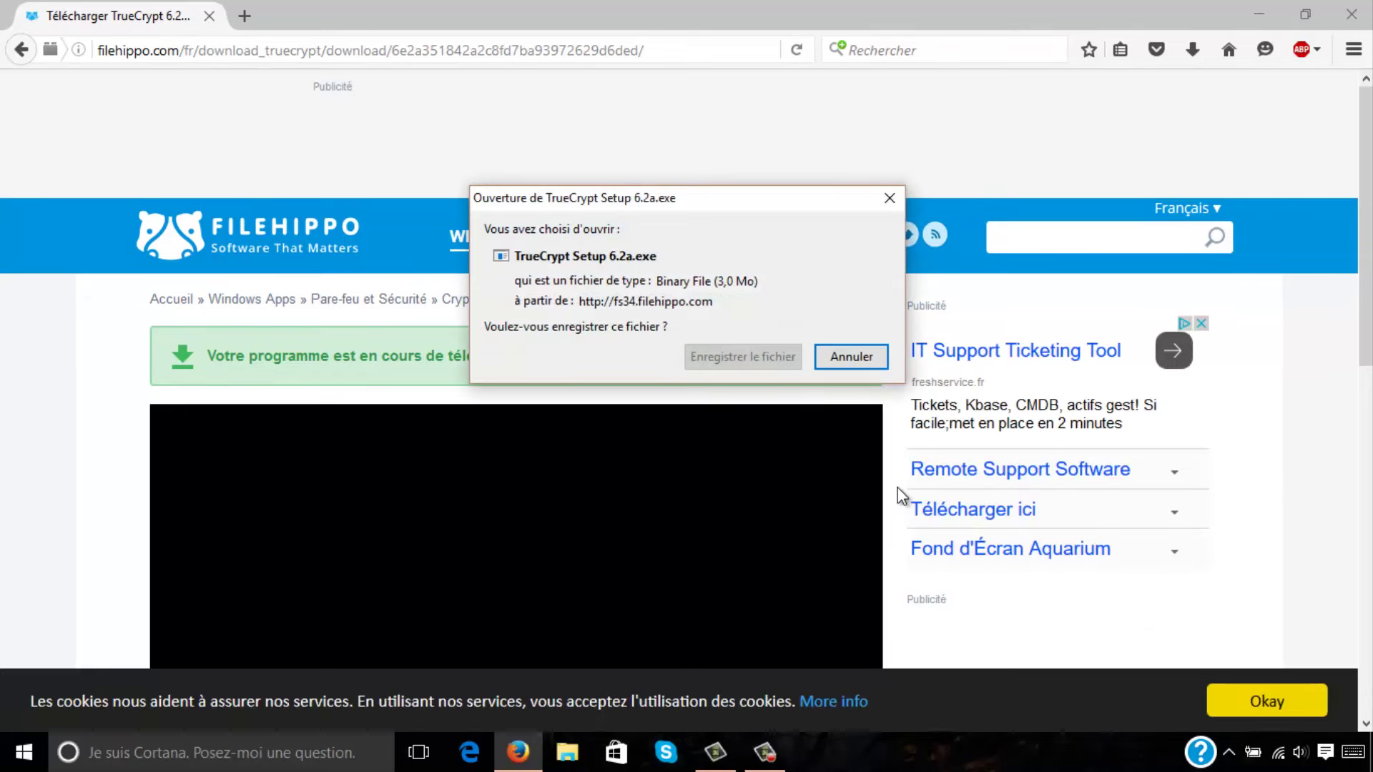
click(763, 359)
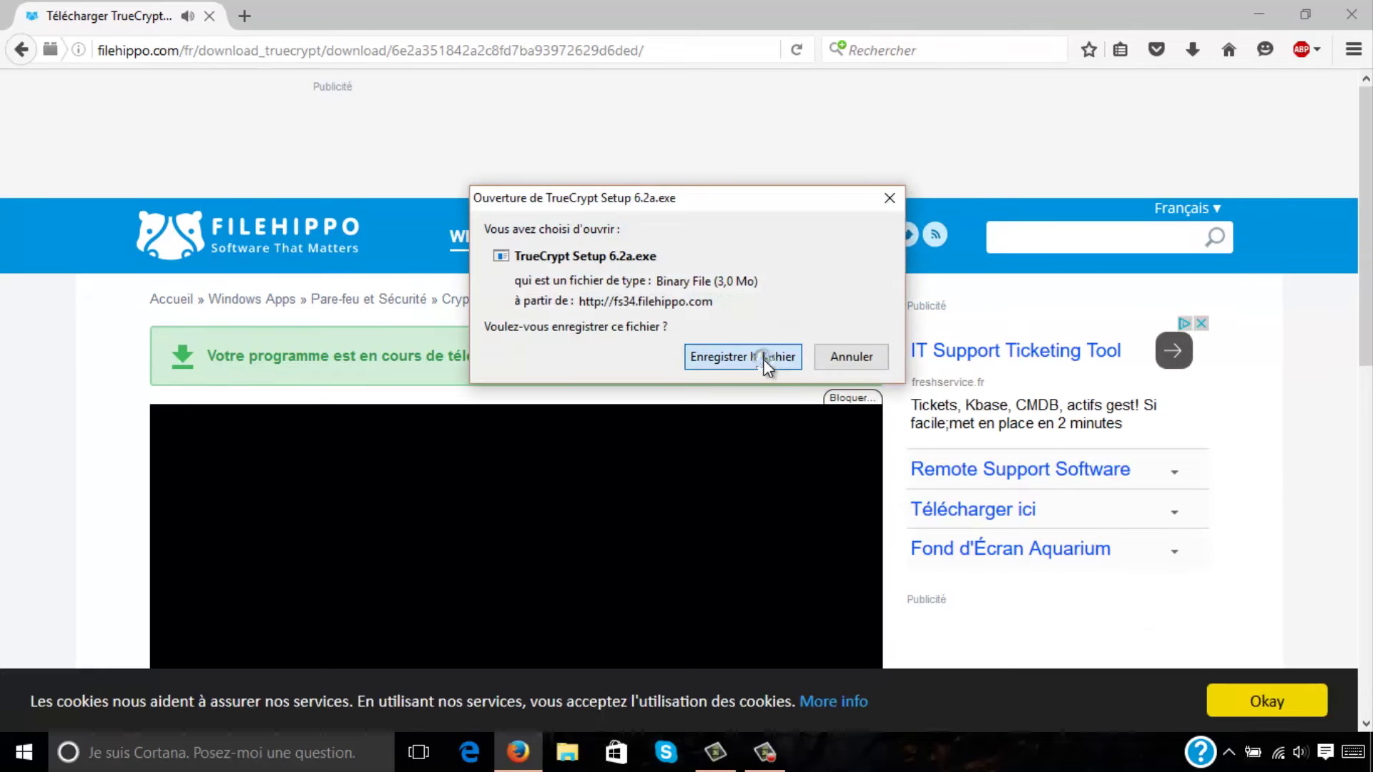
click(1260, 14)
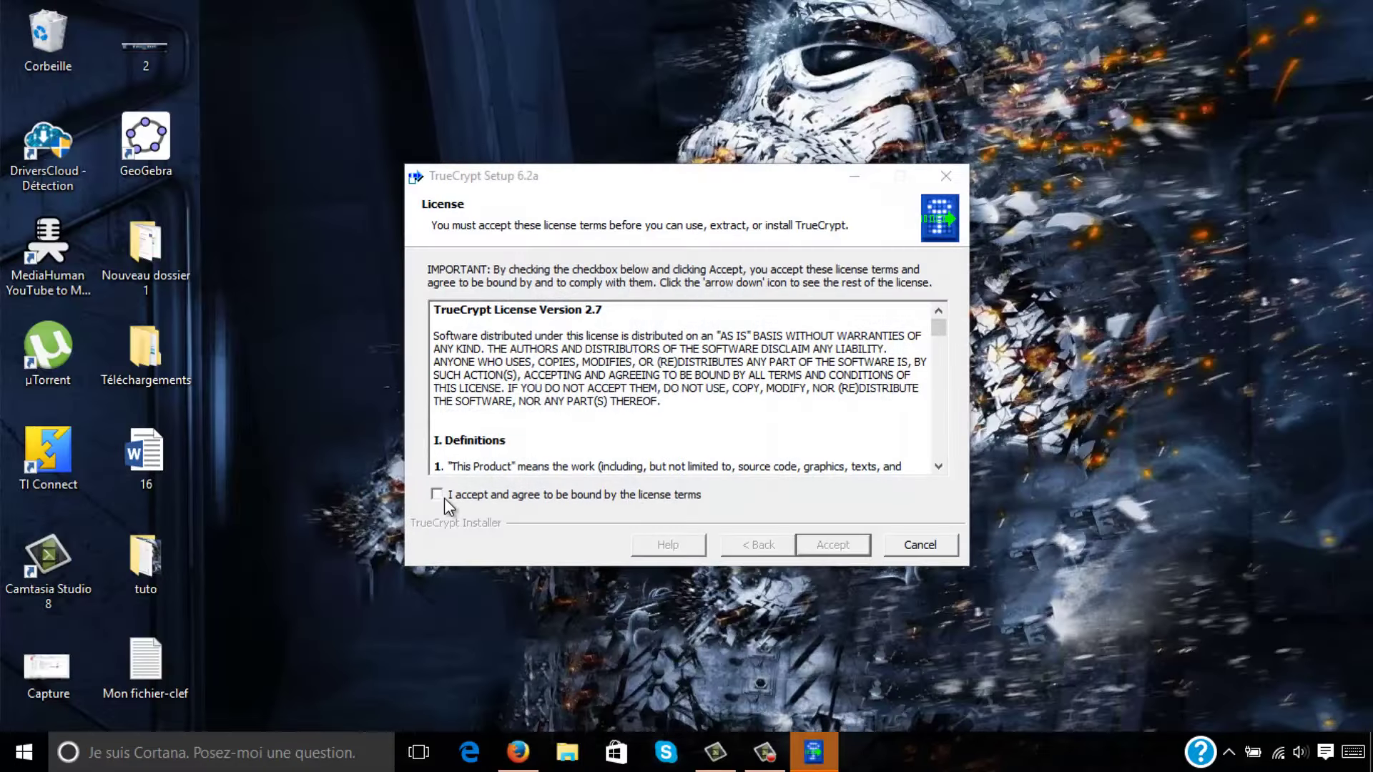
click(444, 498)
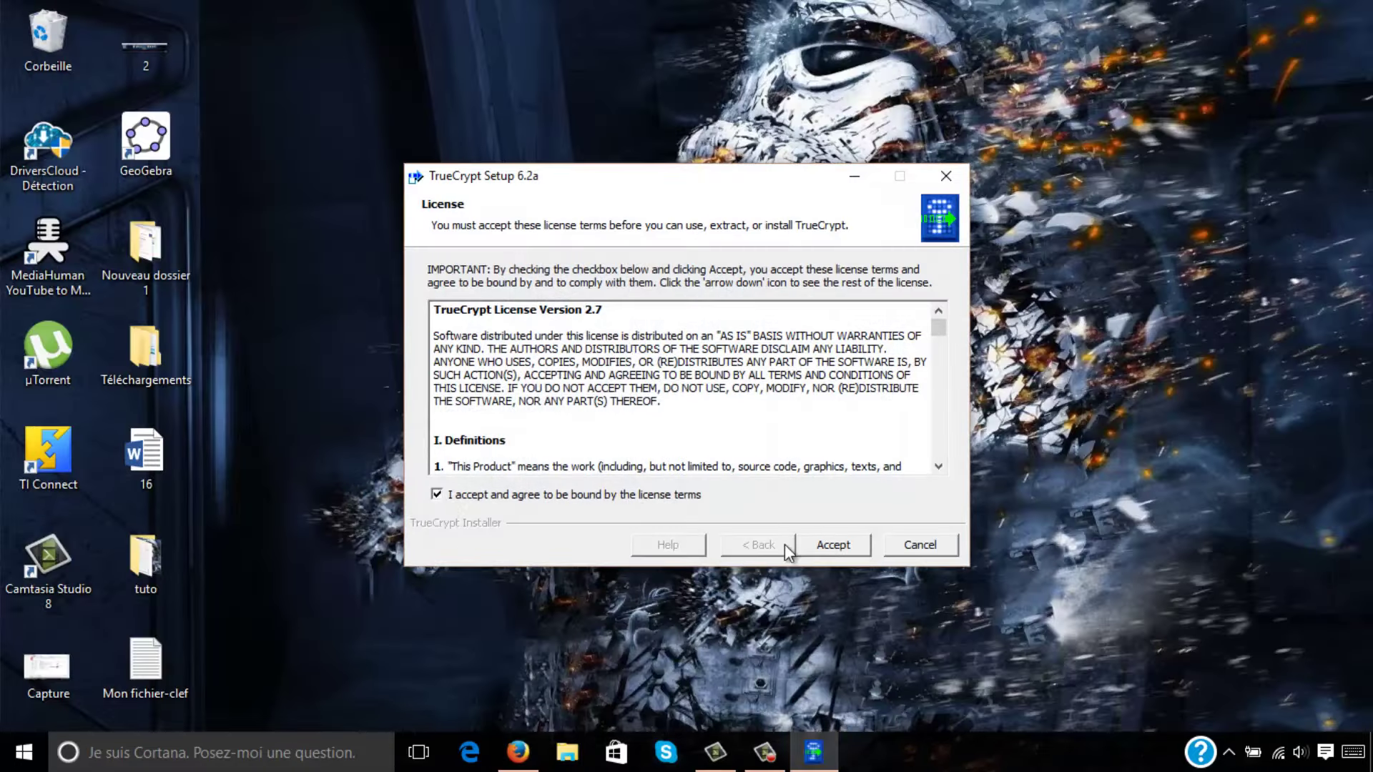
Install TrueCrypt 6.2a with default options, accept the beginner tutorial, and finish setup.
click(833, 545)
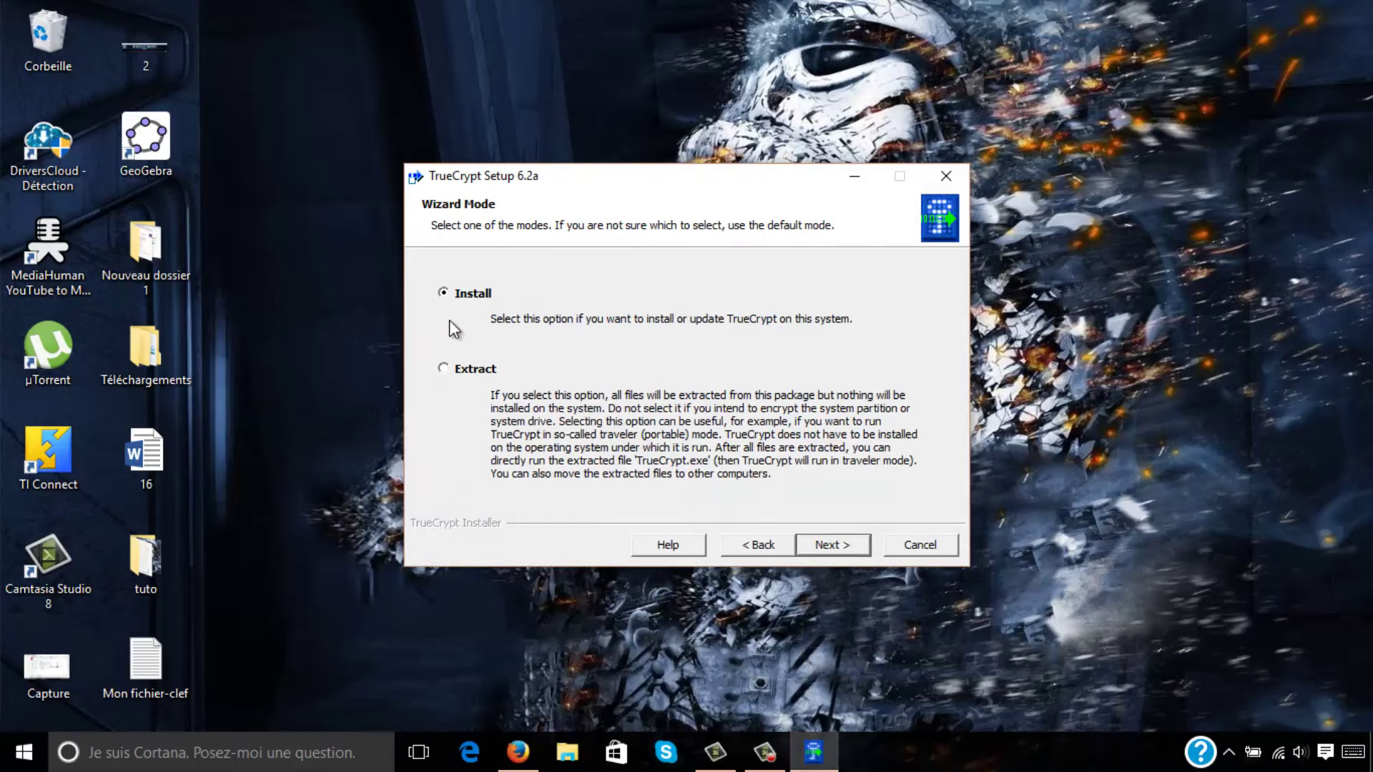
click(839, 542)
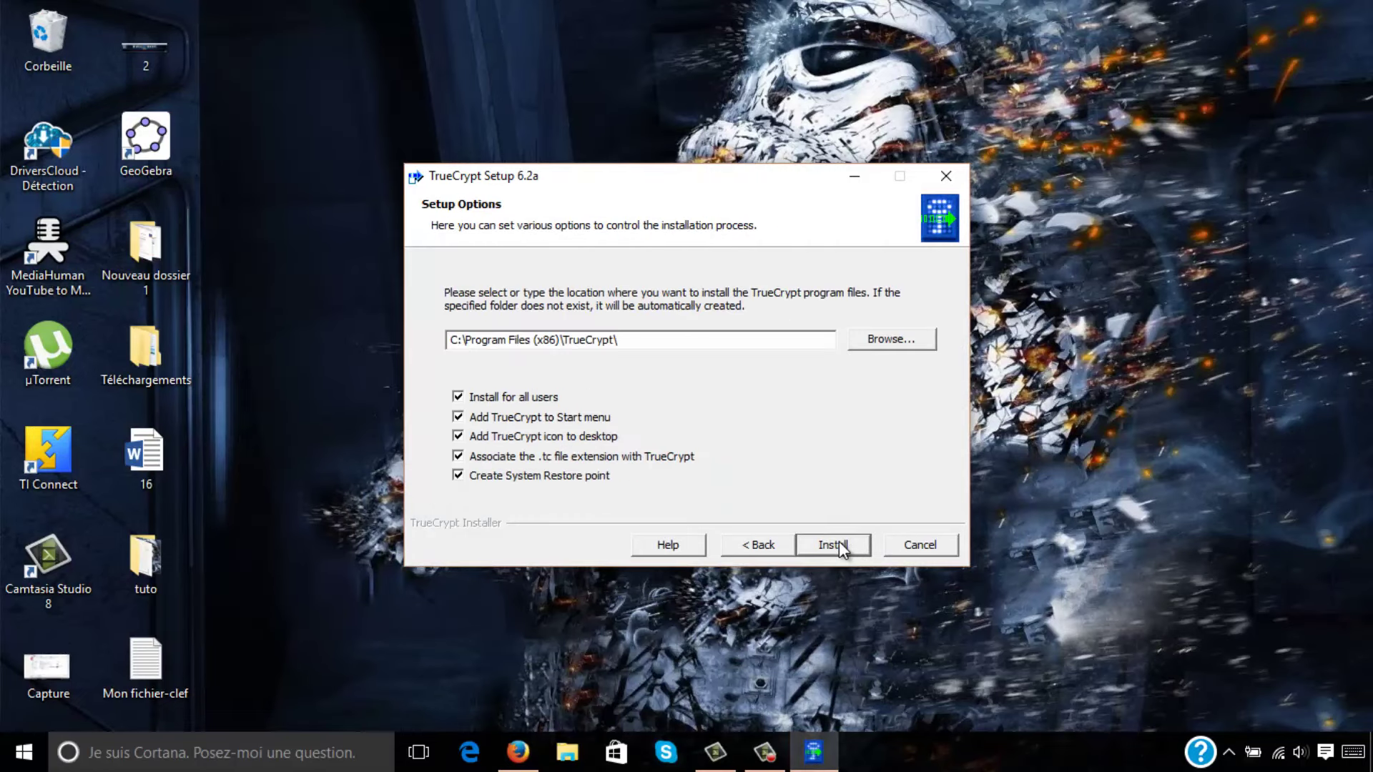
click(839, 542)
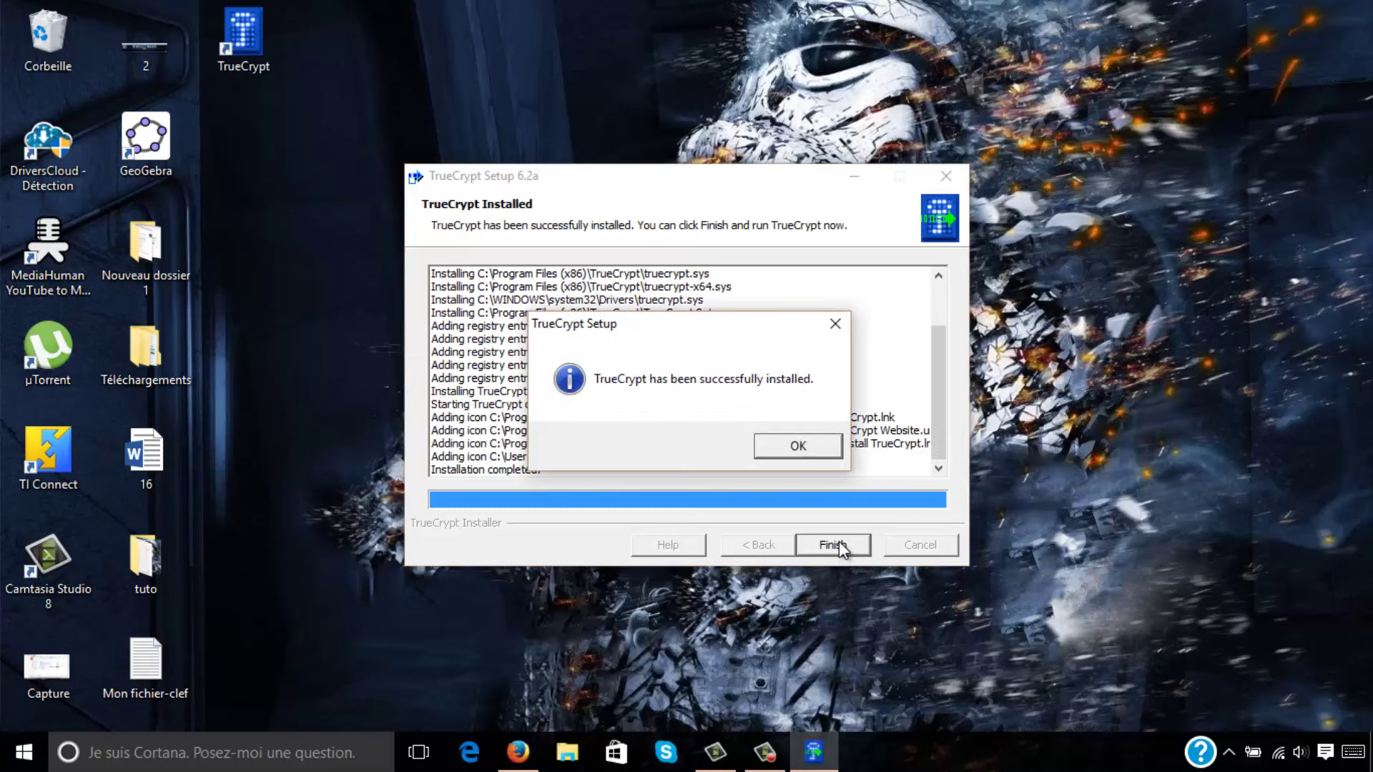
click(795, 447)
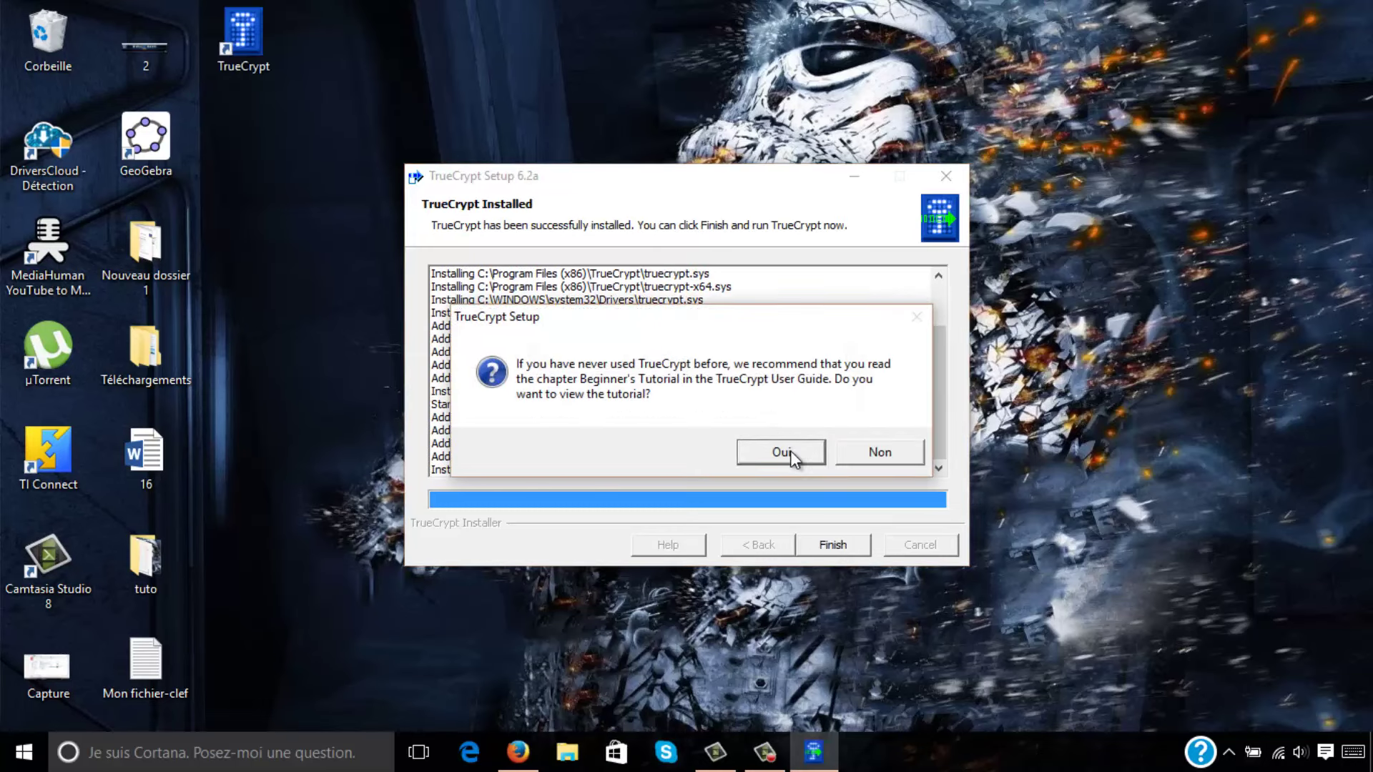
click(772, 449)
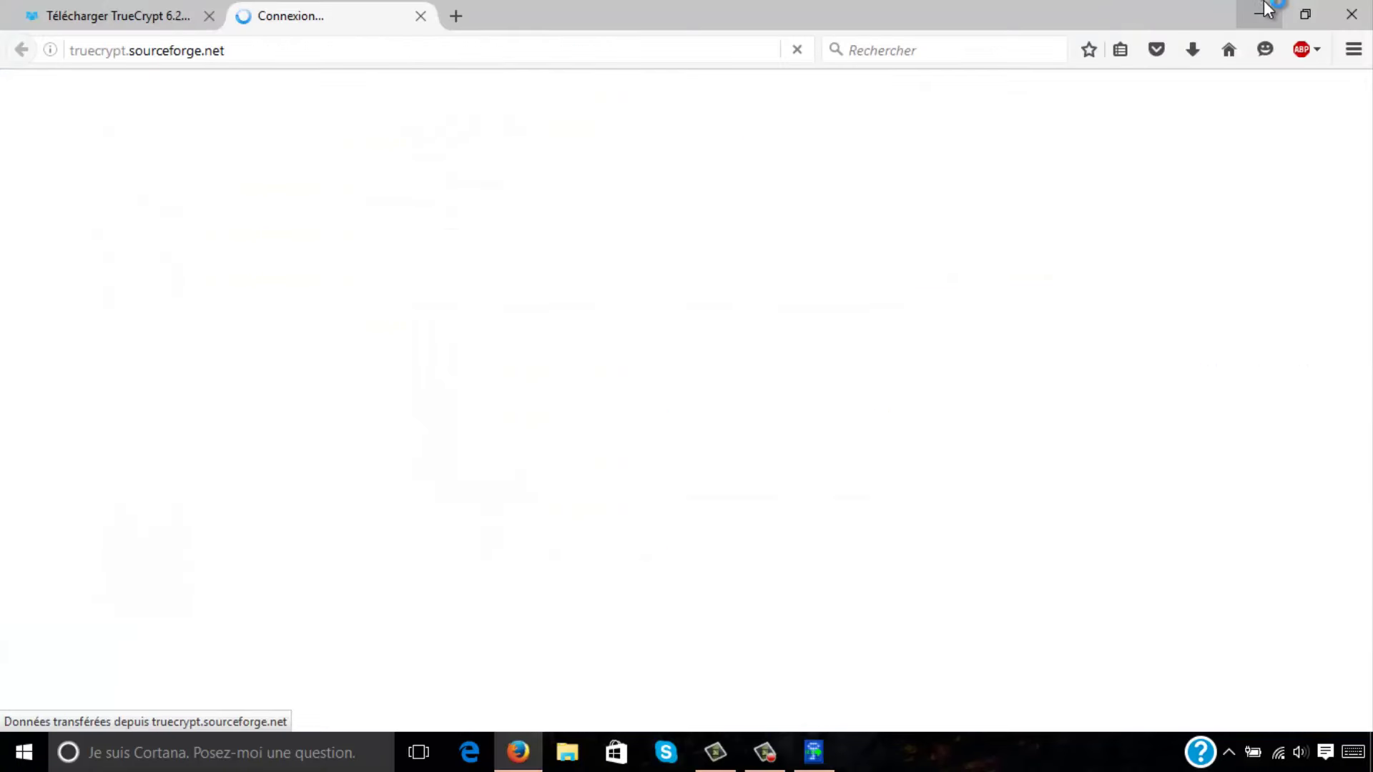
click(1259, 14)
click(836, 542)
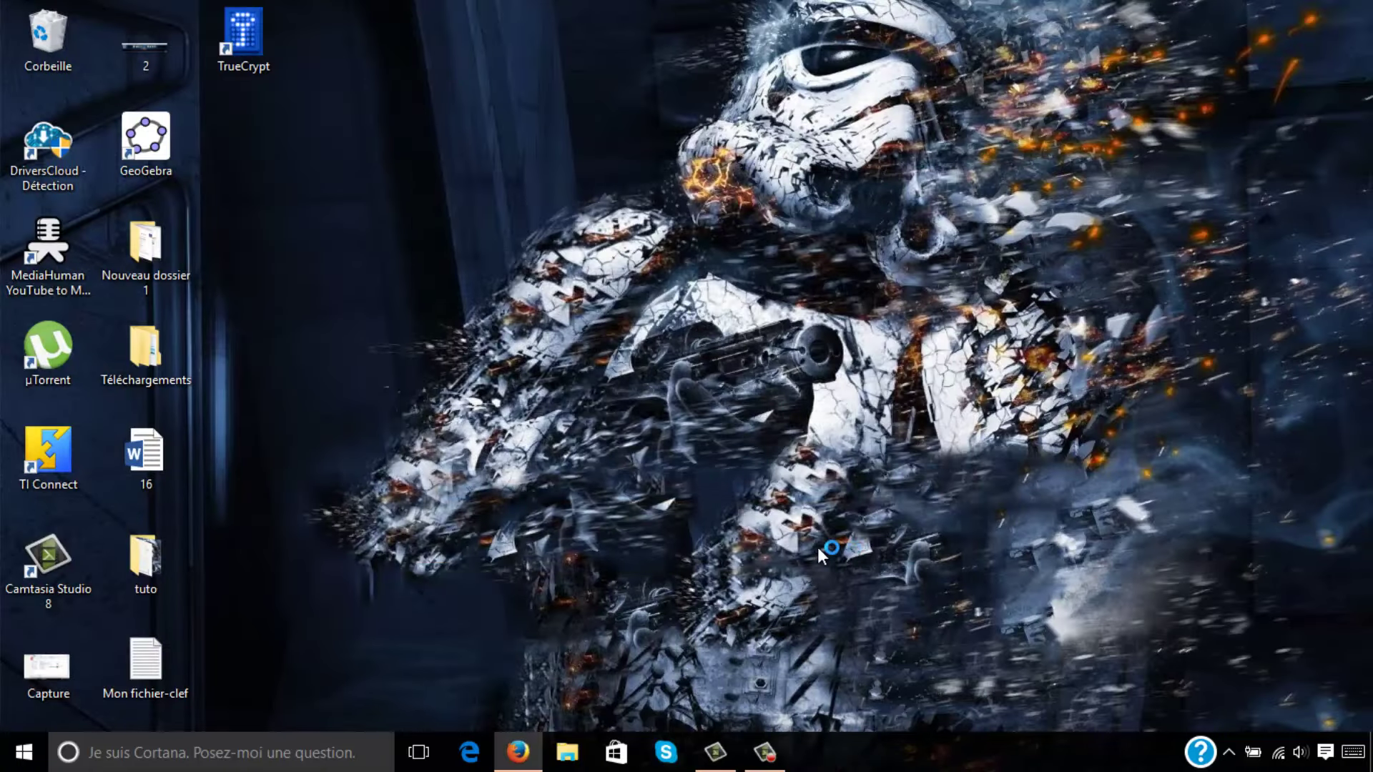
Launch TrueCrypt and begin creating a standard encrypted file container.
double_click(243, 31)
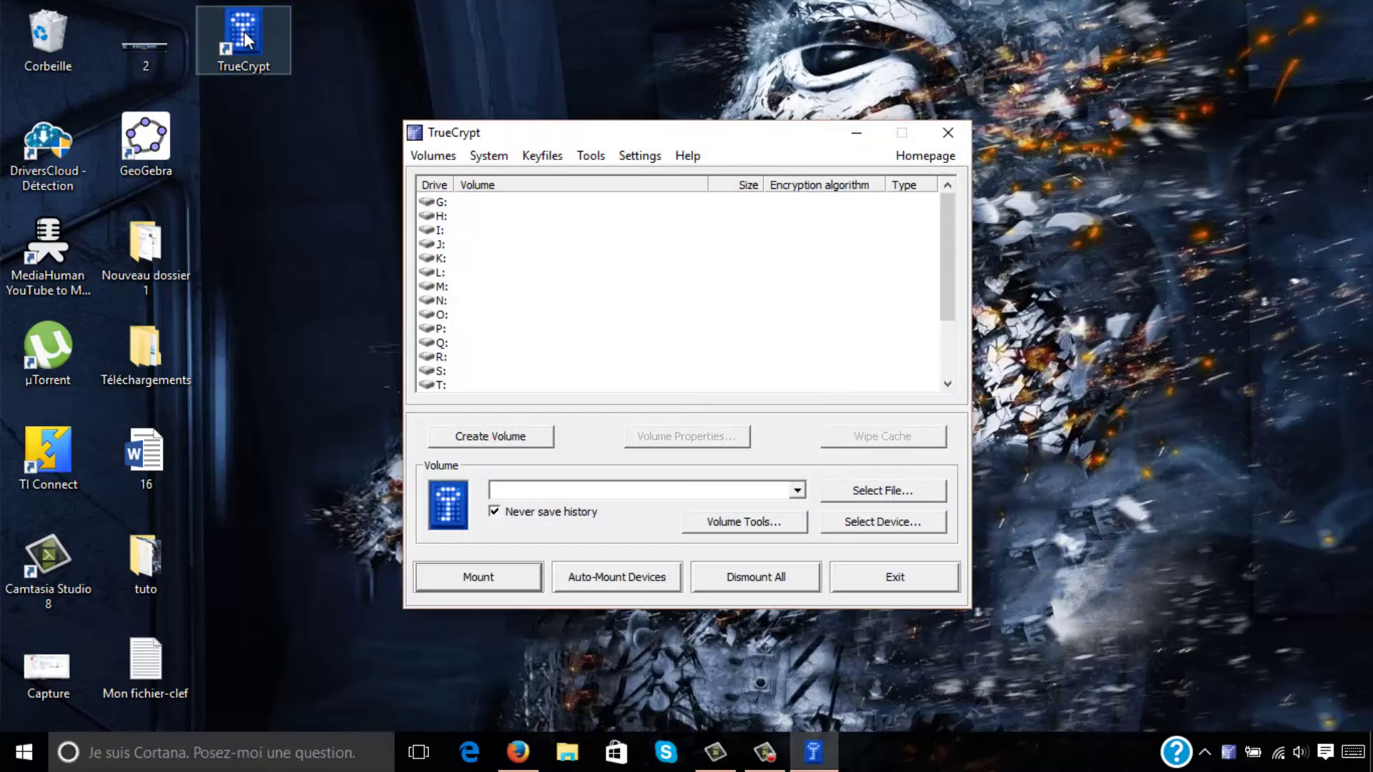
click(504, 443)
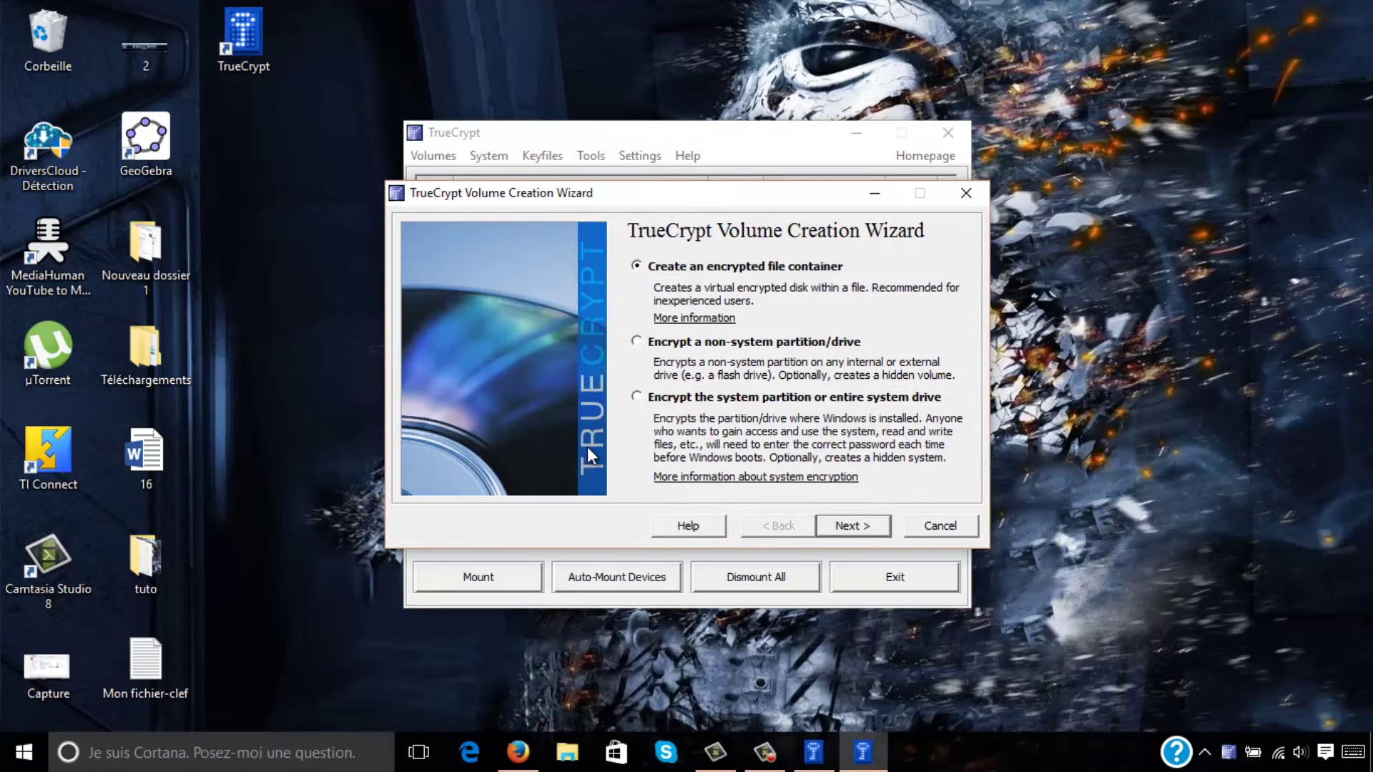
click(845, 529)
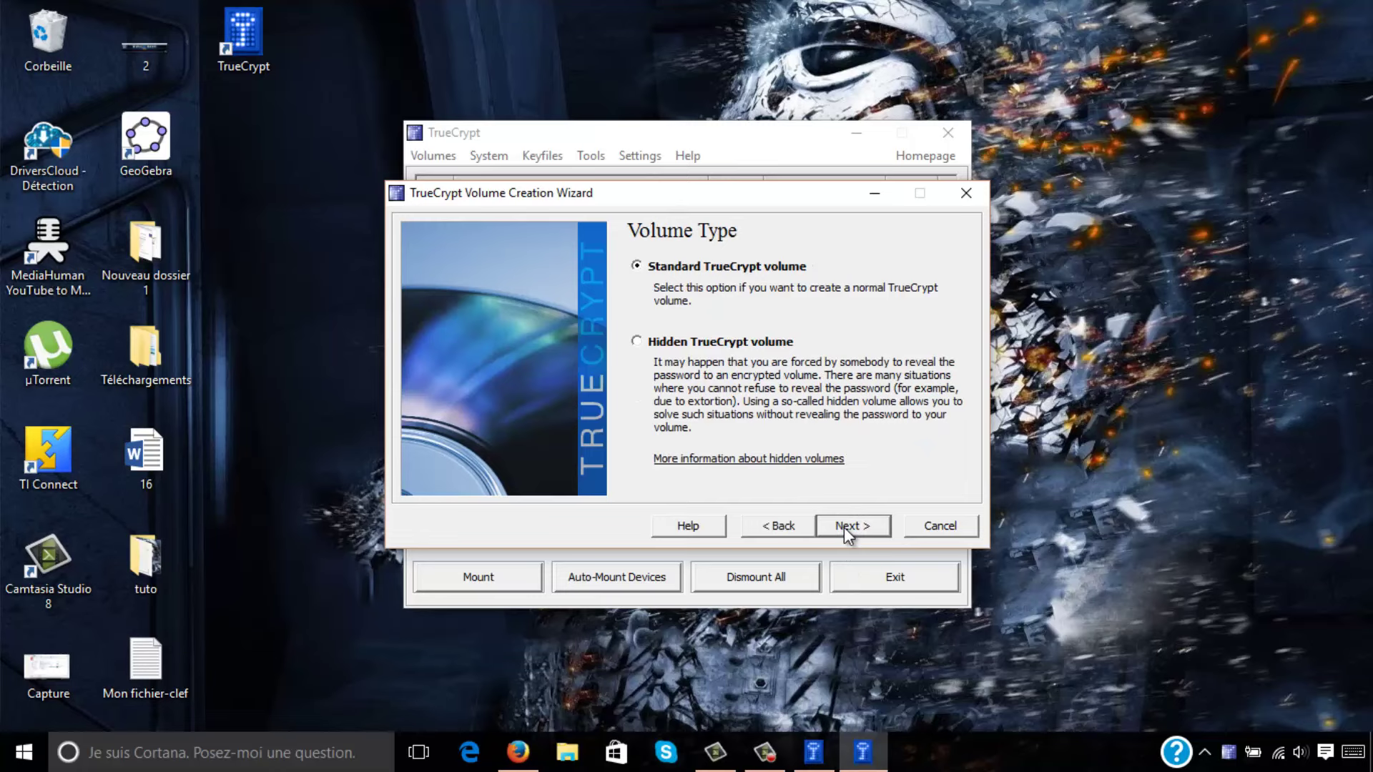
click(843, 526)
click(890, 280)
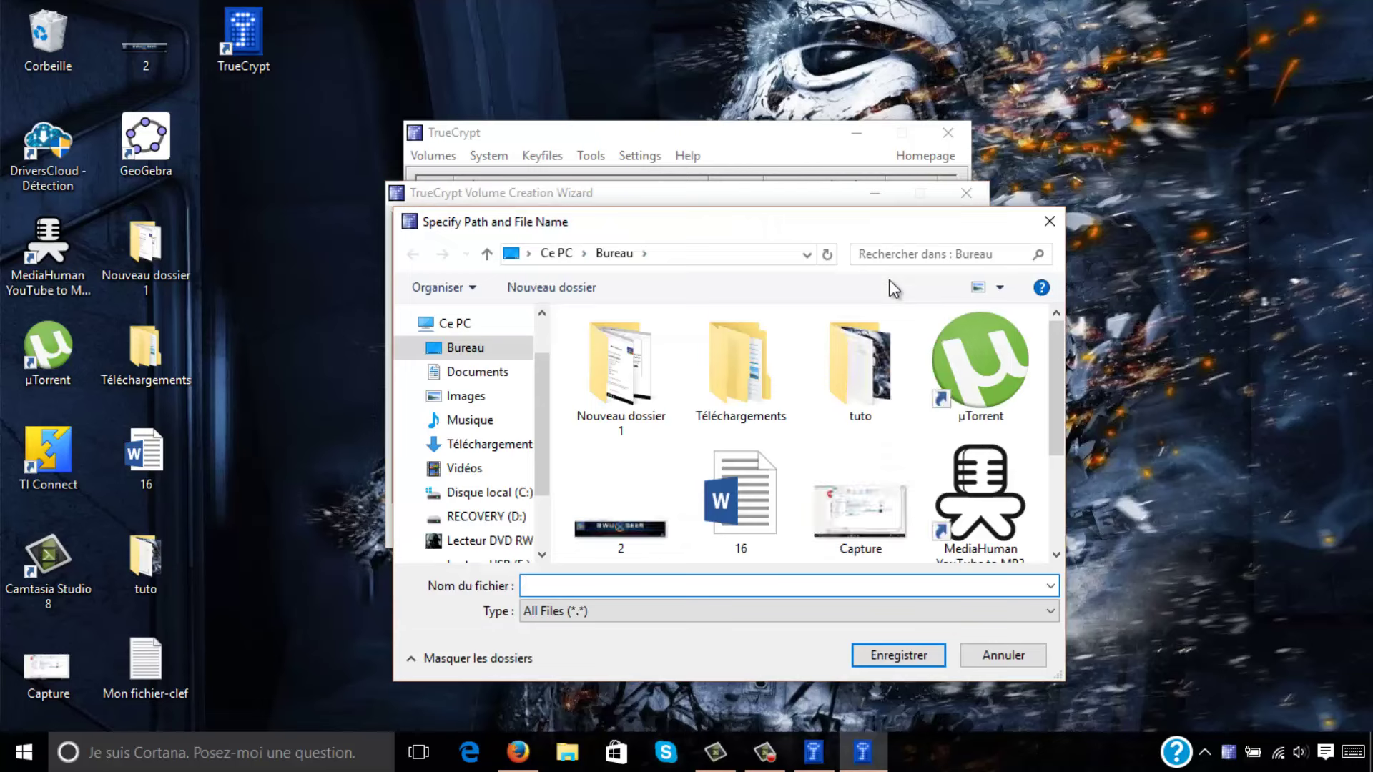
Save the new container as exemple.tc in the tuto folder and continue.
double_click(886, 349)
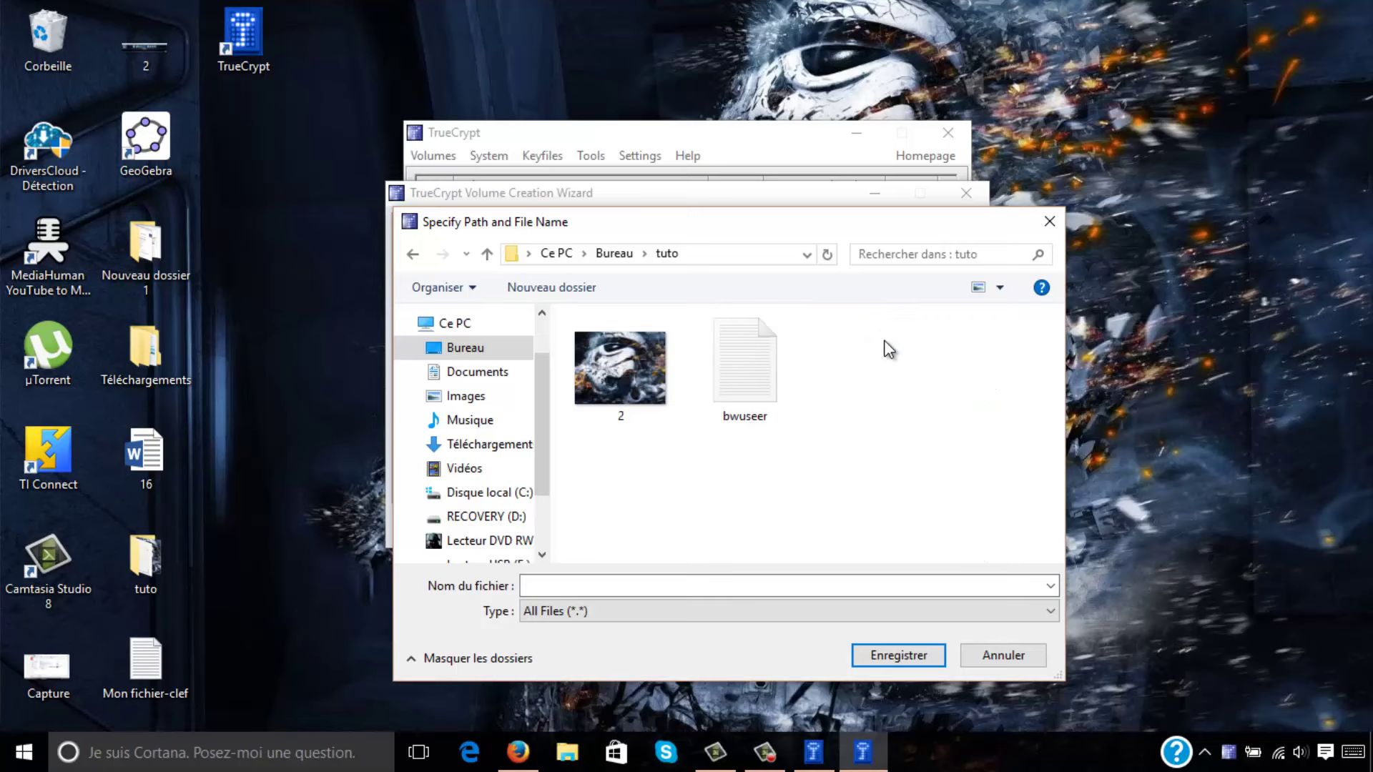
click(552, 586)
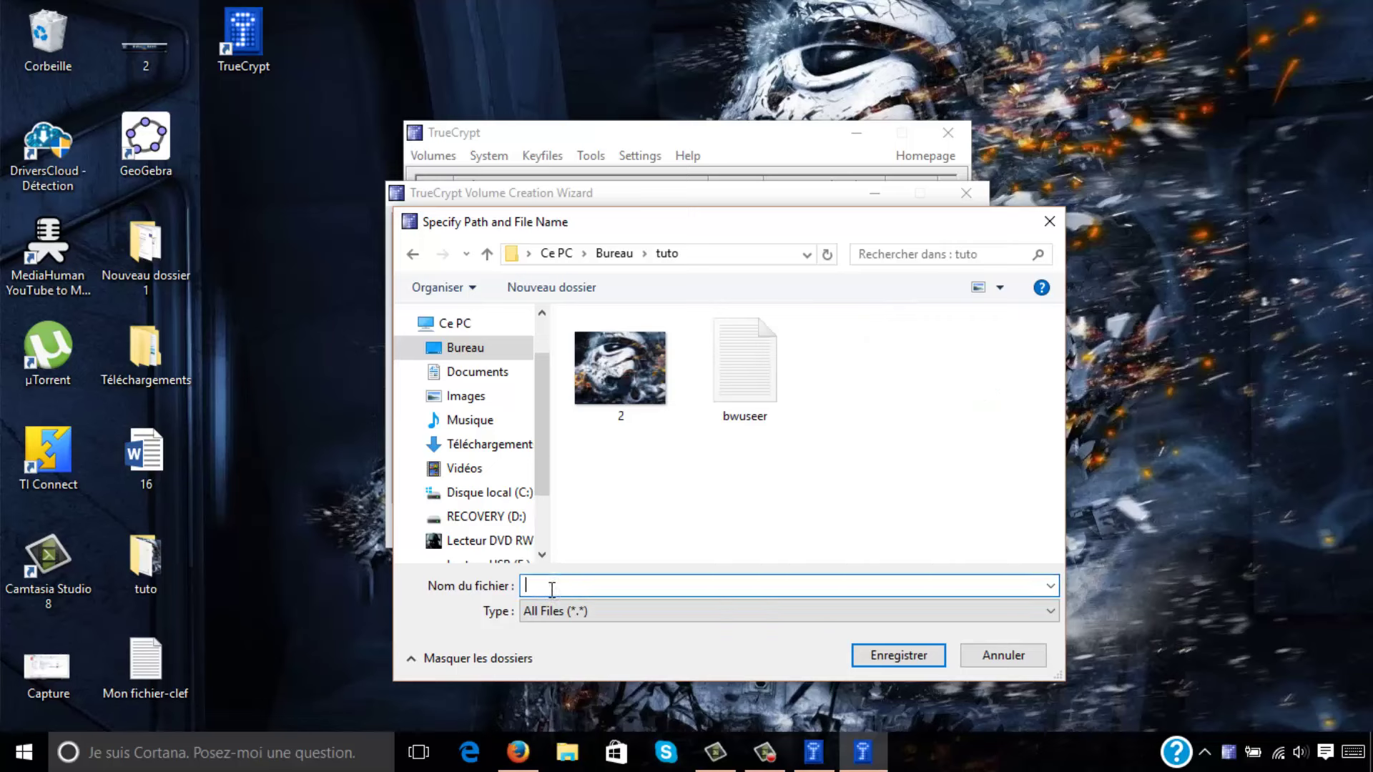
text(exemple.tc)
drag(594, 584, 575, 582)
click(887, 654)
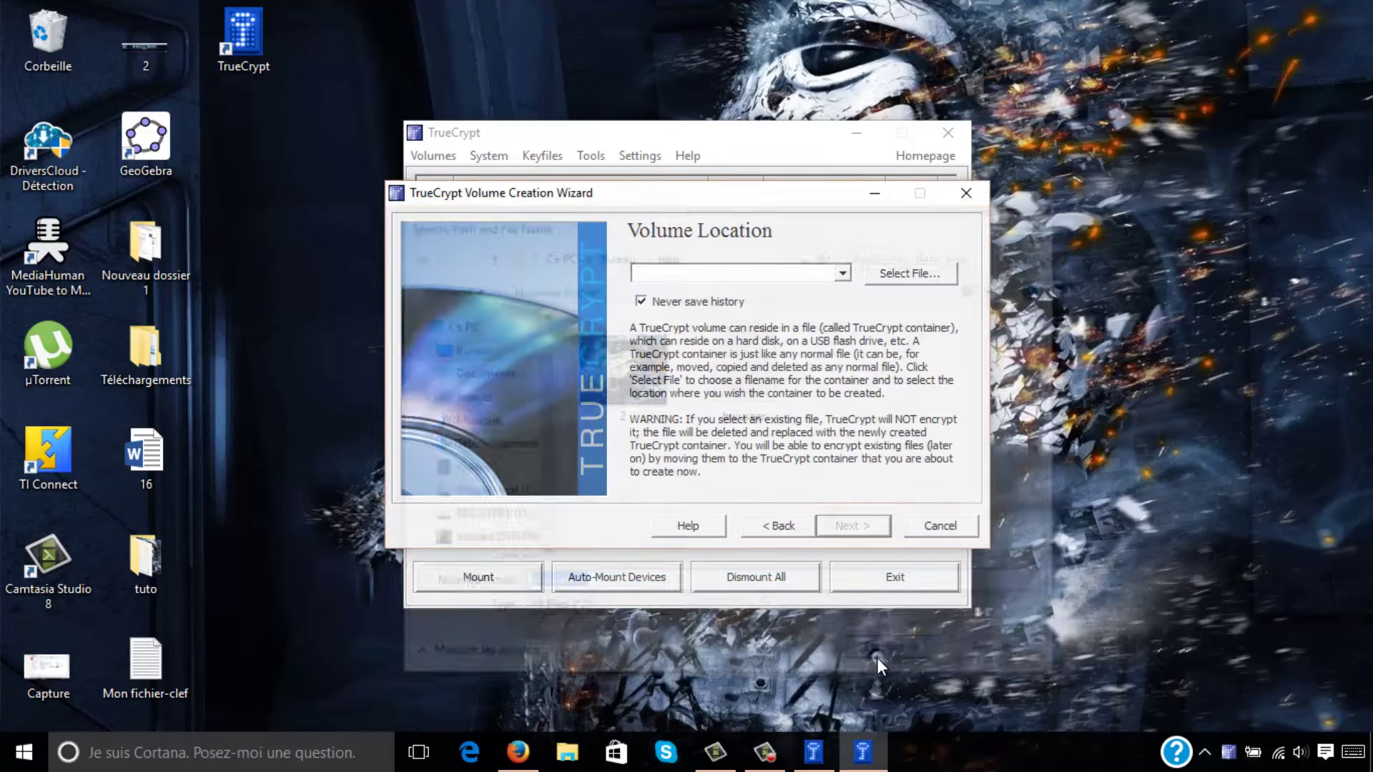
click(836, 527)
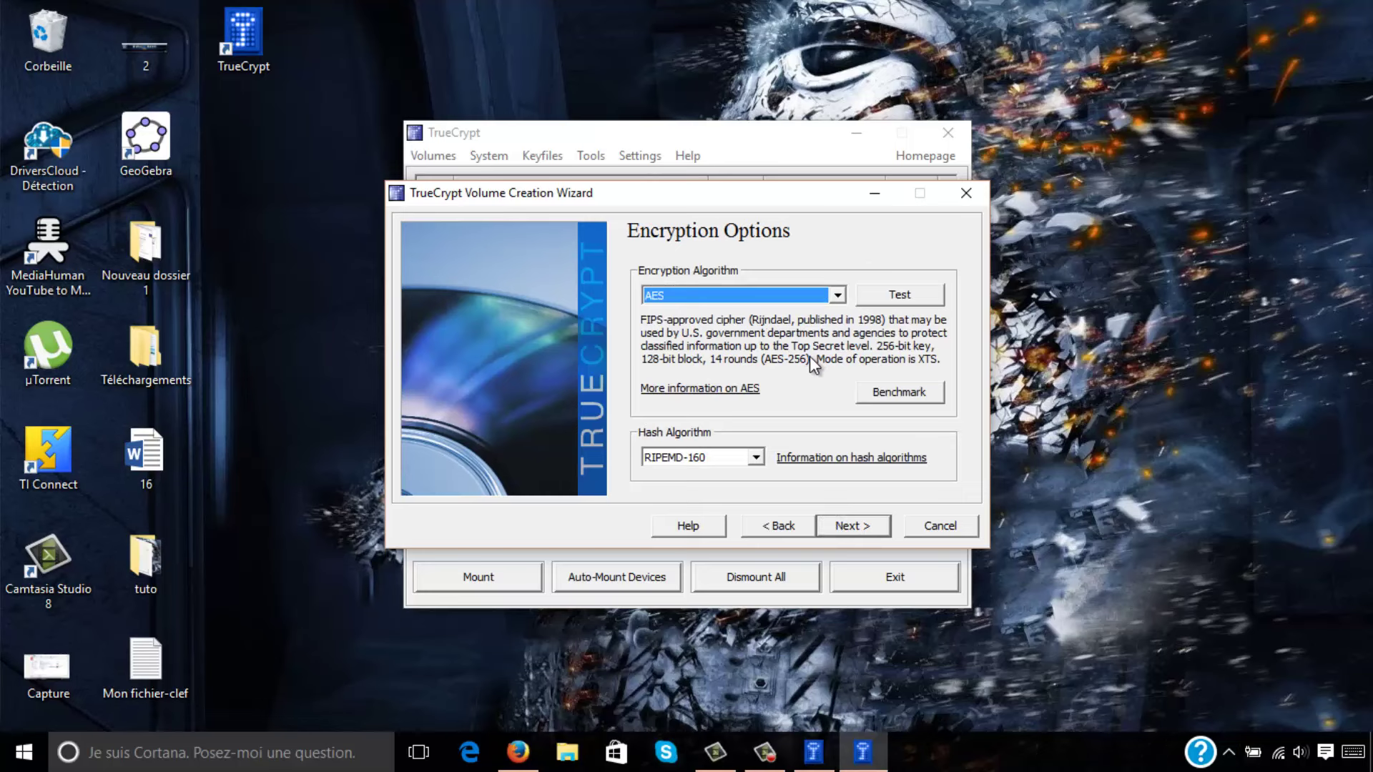
Keep AES encryption with RIPEMD-160 hashing and continue to the Volume Size page.
click(736, 291)
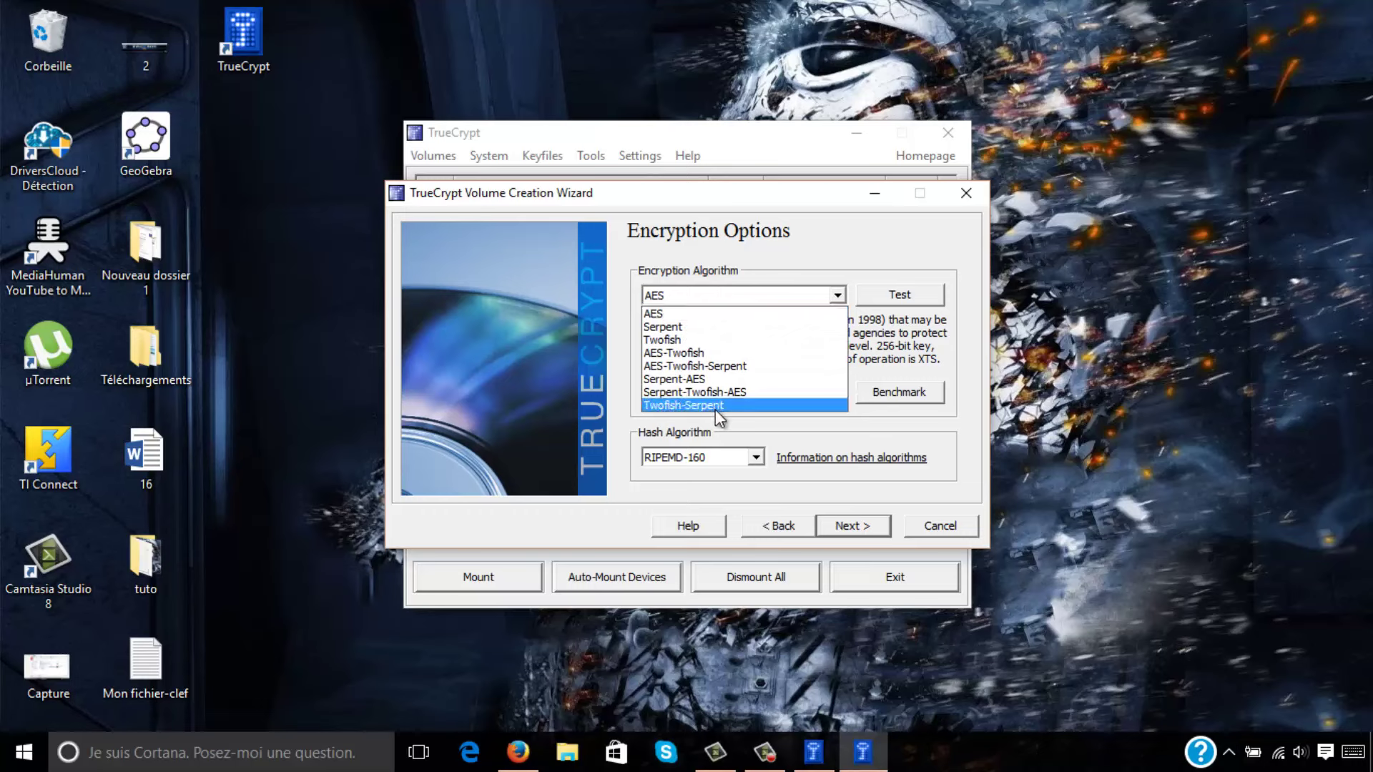
click(691, 315)
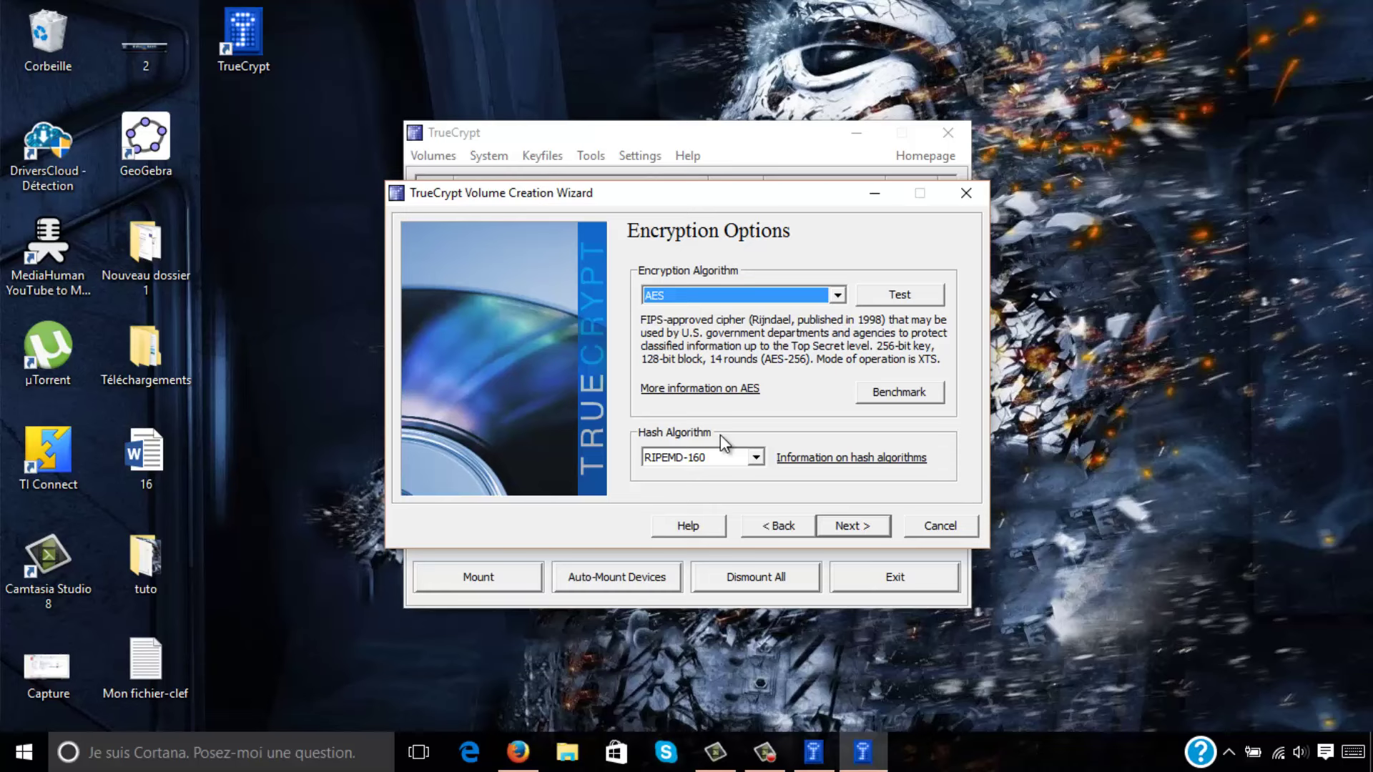
click(698, 457)
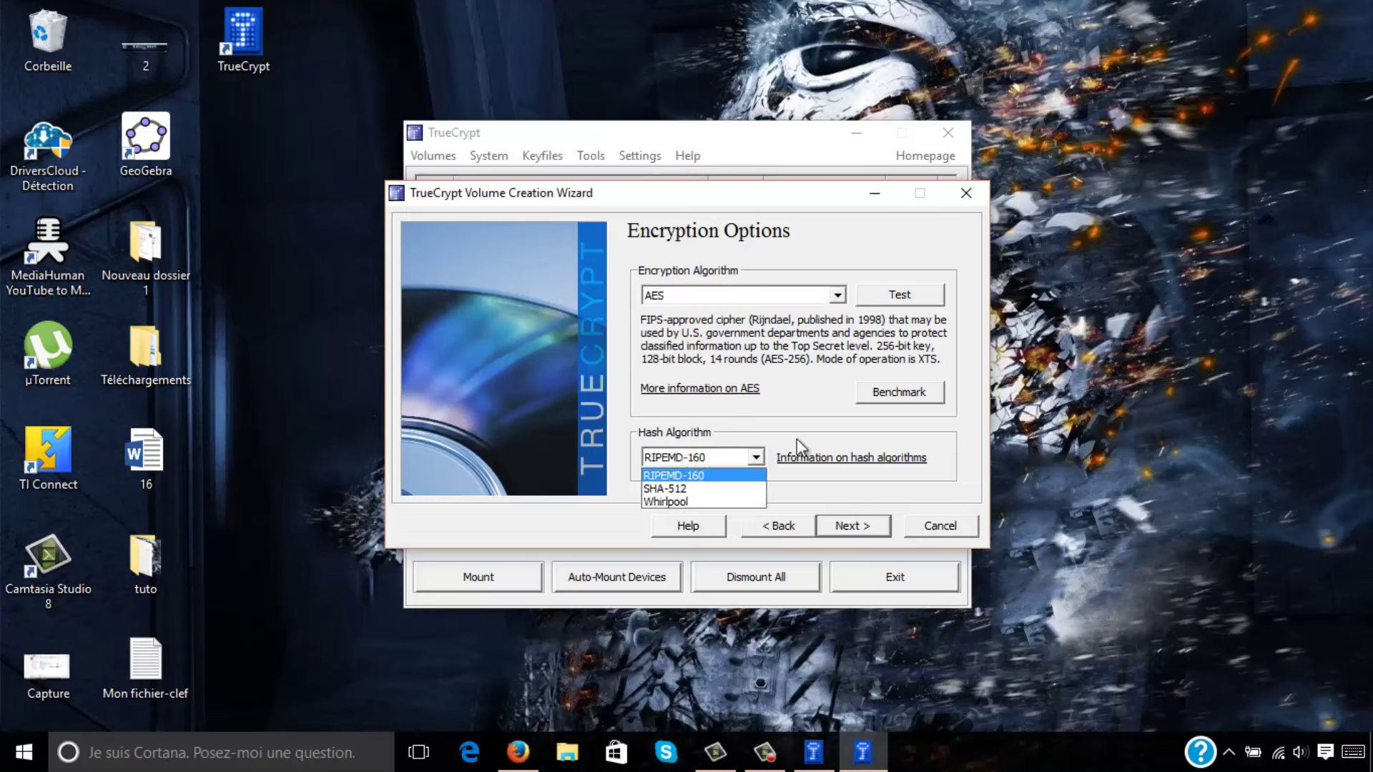
click(750, 465)
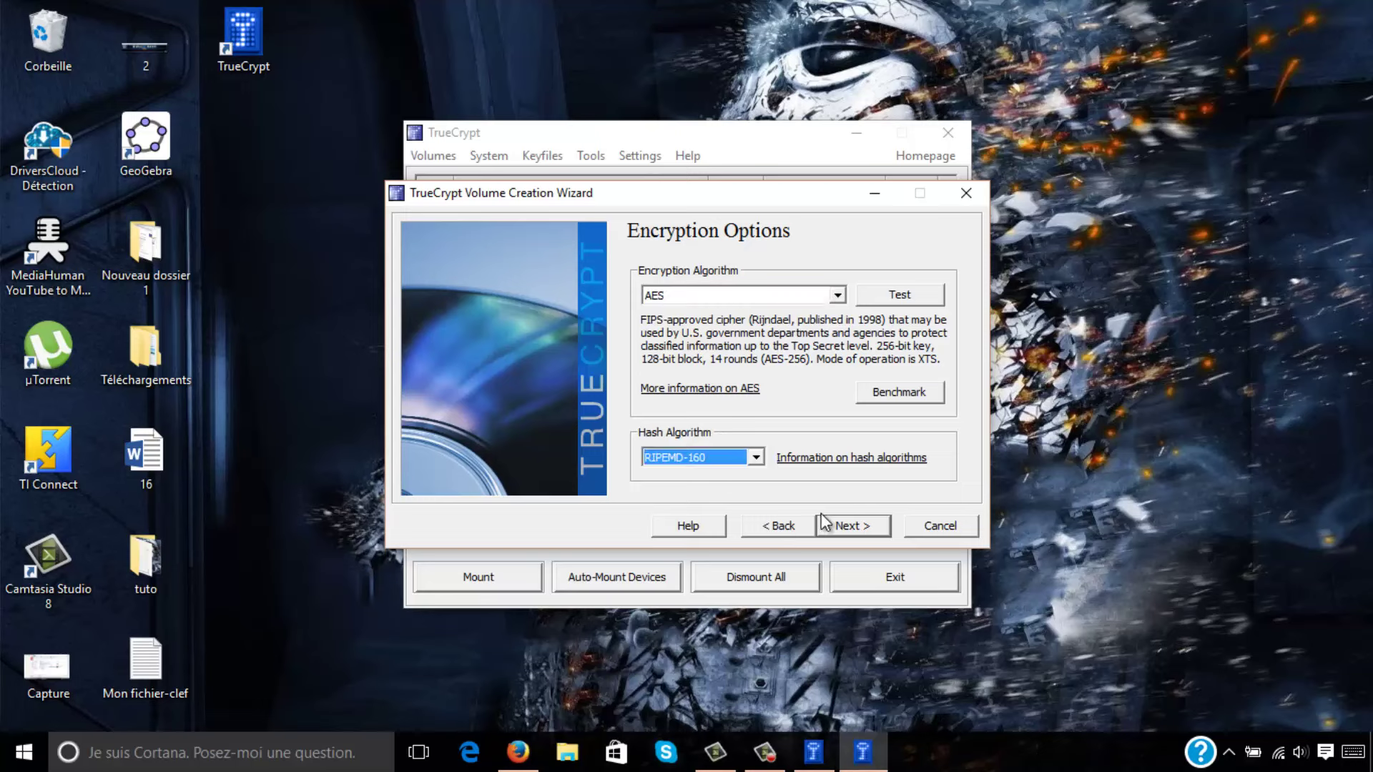
click(841, 527)
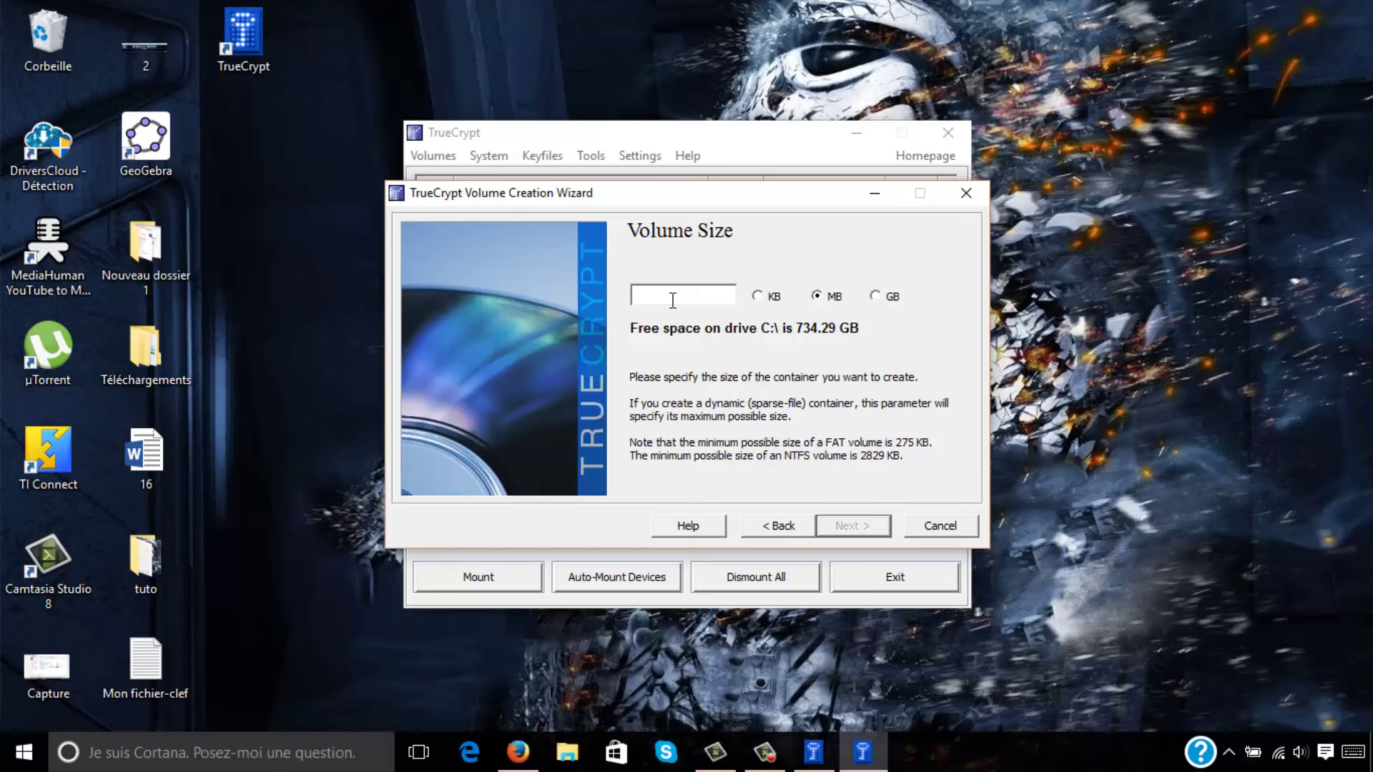
Size the volume at 200 MB and set a confirmed password, accepting the short-password warning.
text(200)
click(836, 525)
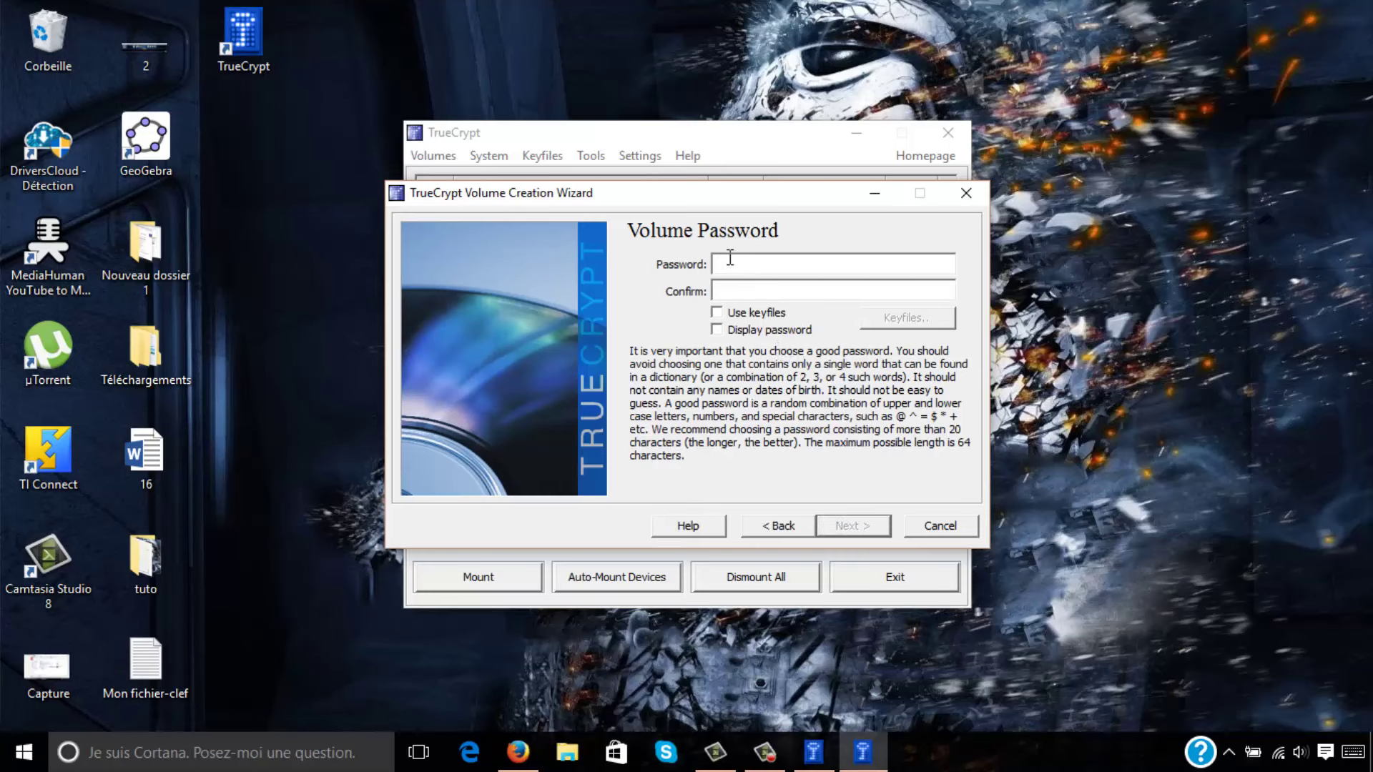
text(***********)
click(757, 291)
text(***********)
click(856, 527)
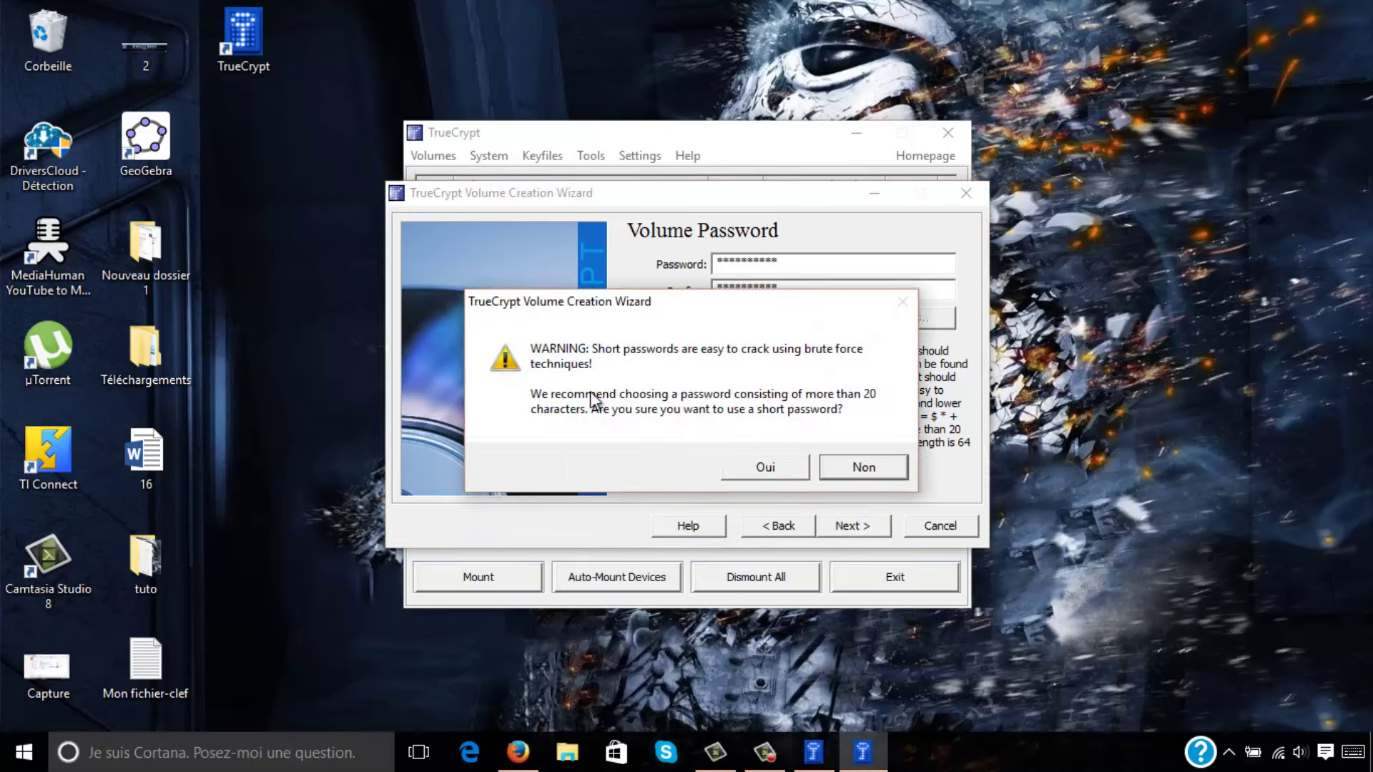
click(783, 469)
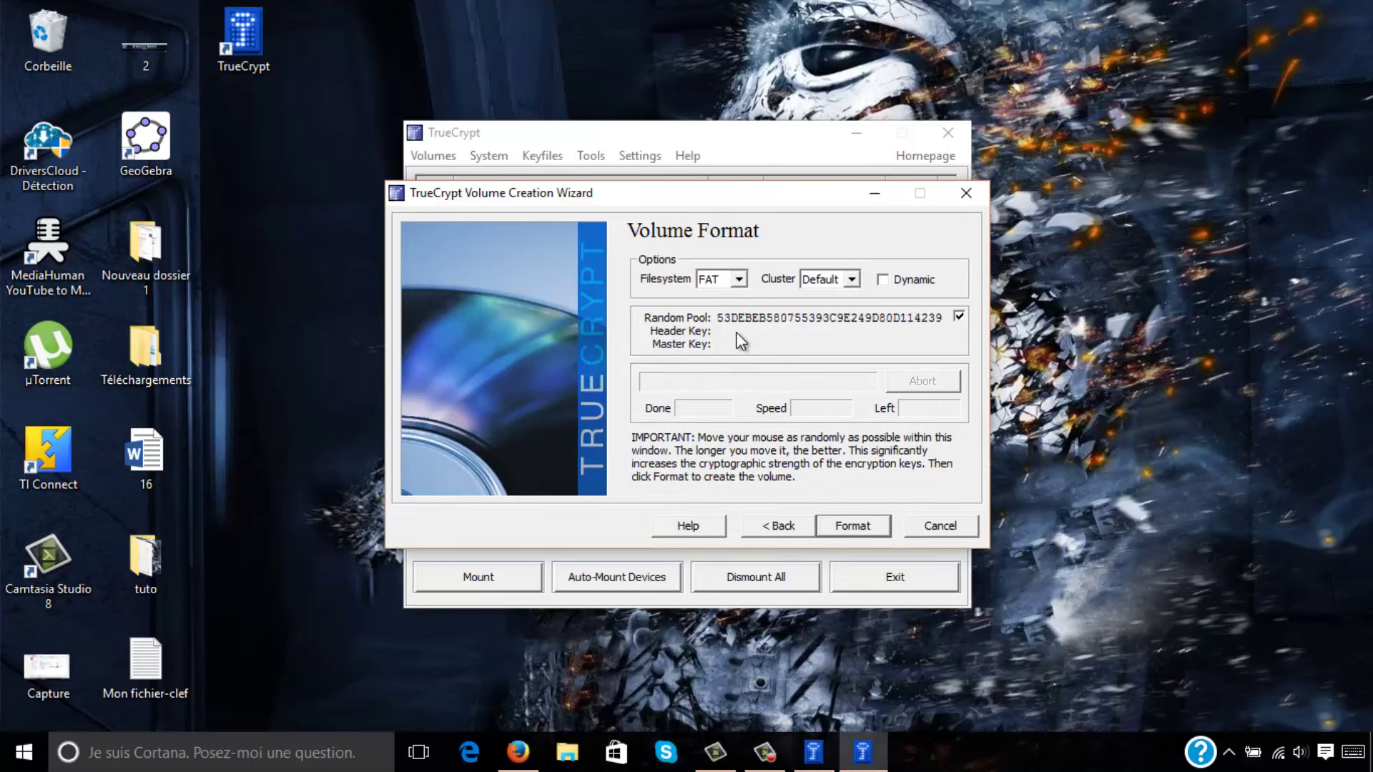
Format exemple.tc with the FAT filesystem, acknowledge success, and exit the wizard.
click(738, 278)
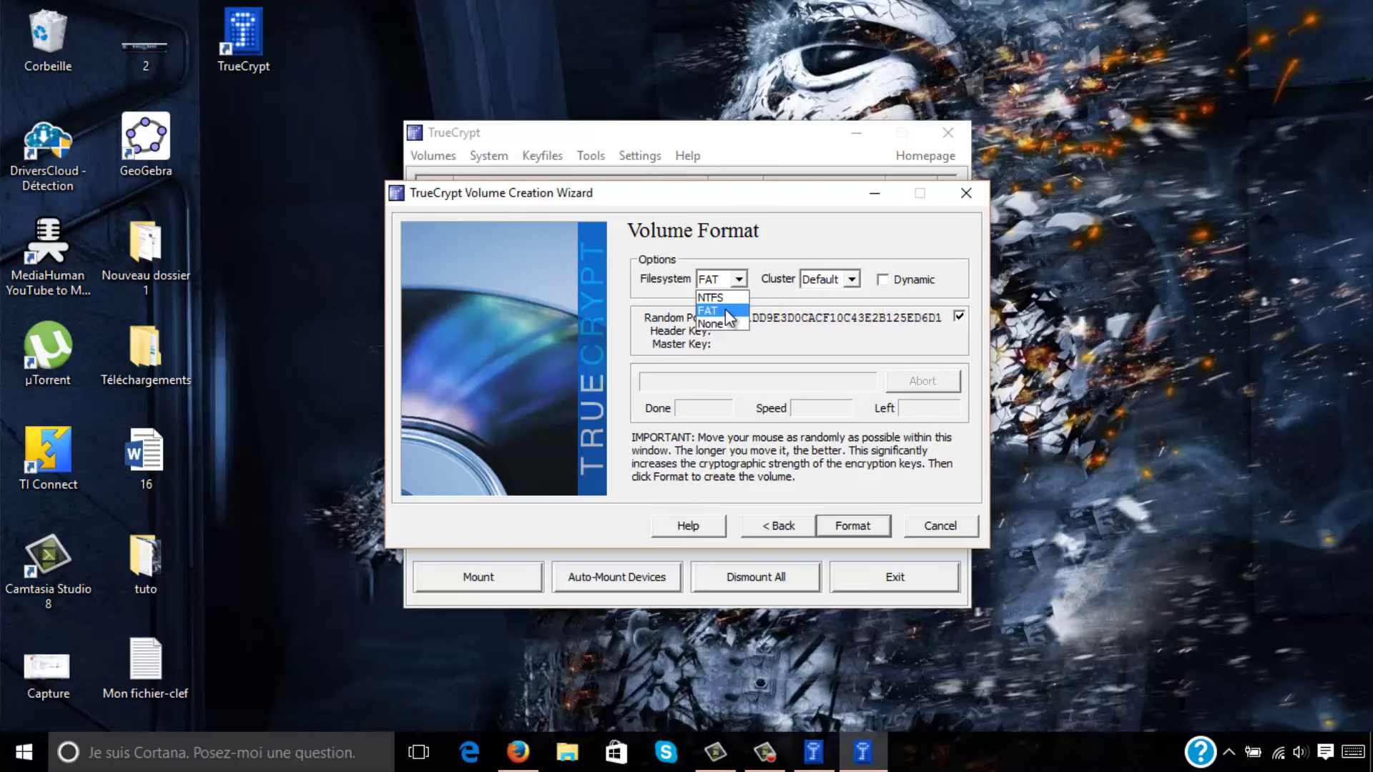
click(725, 311)
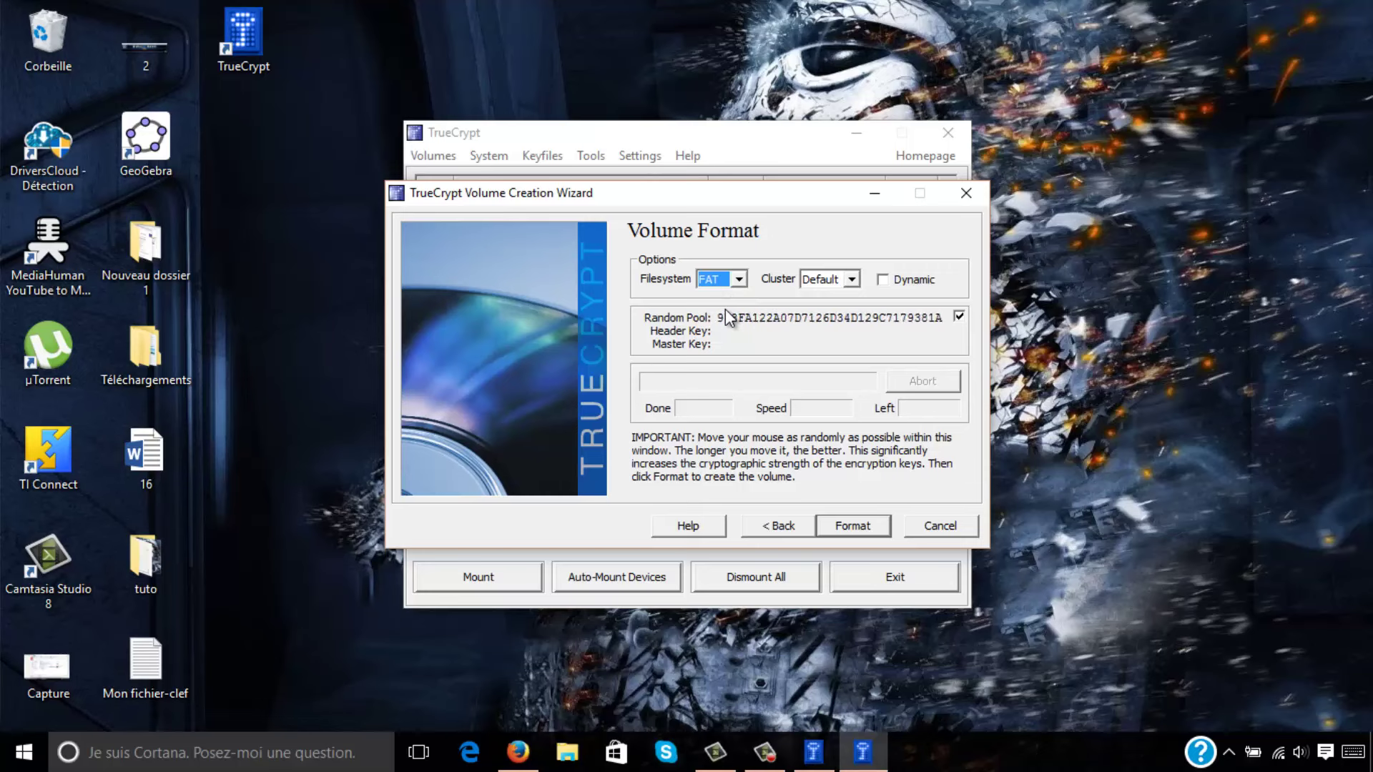
click(716, 281)
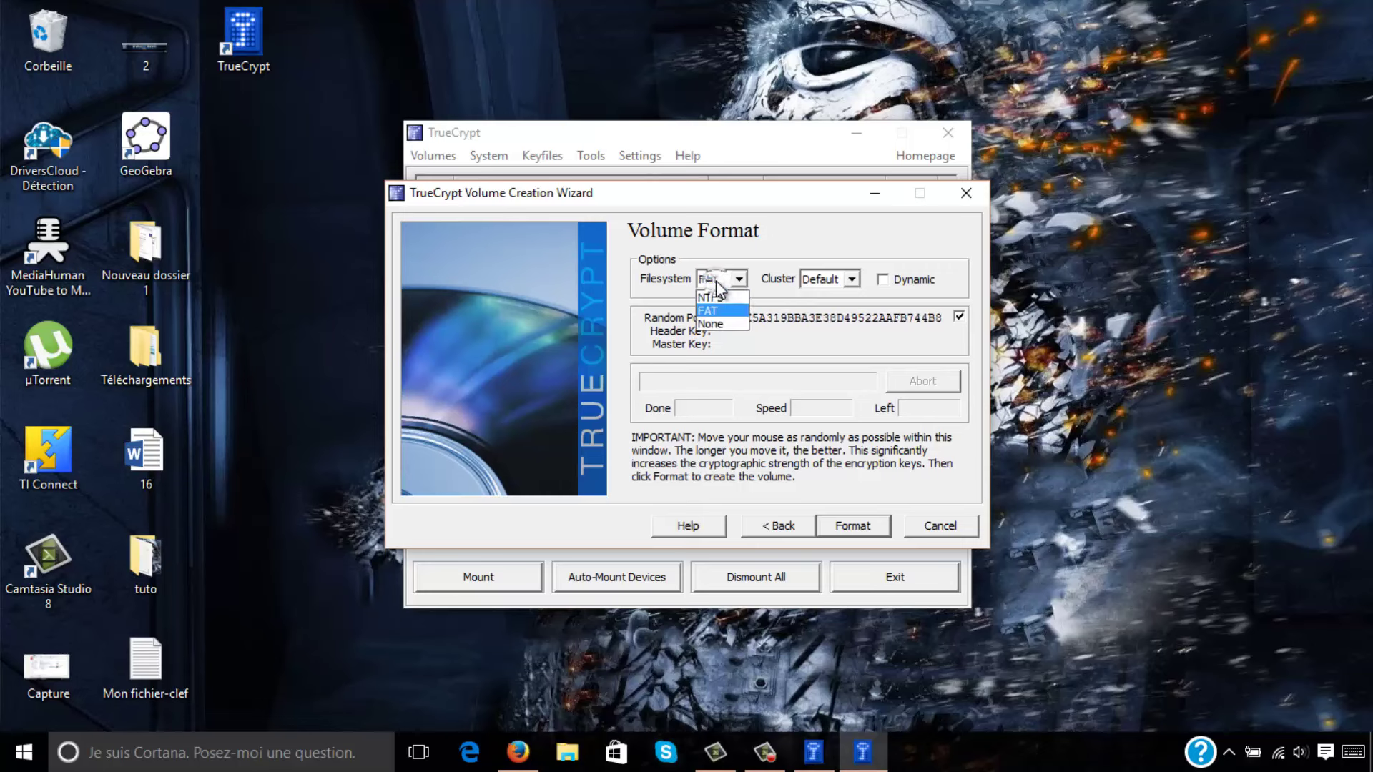
click(715, 280)
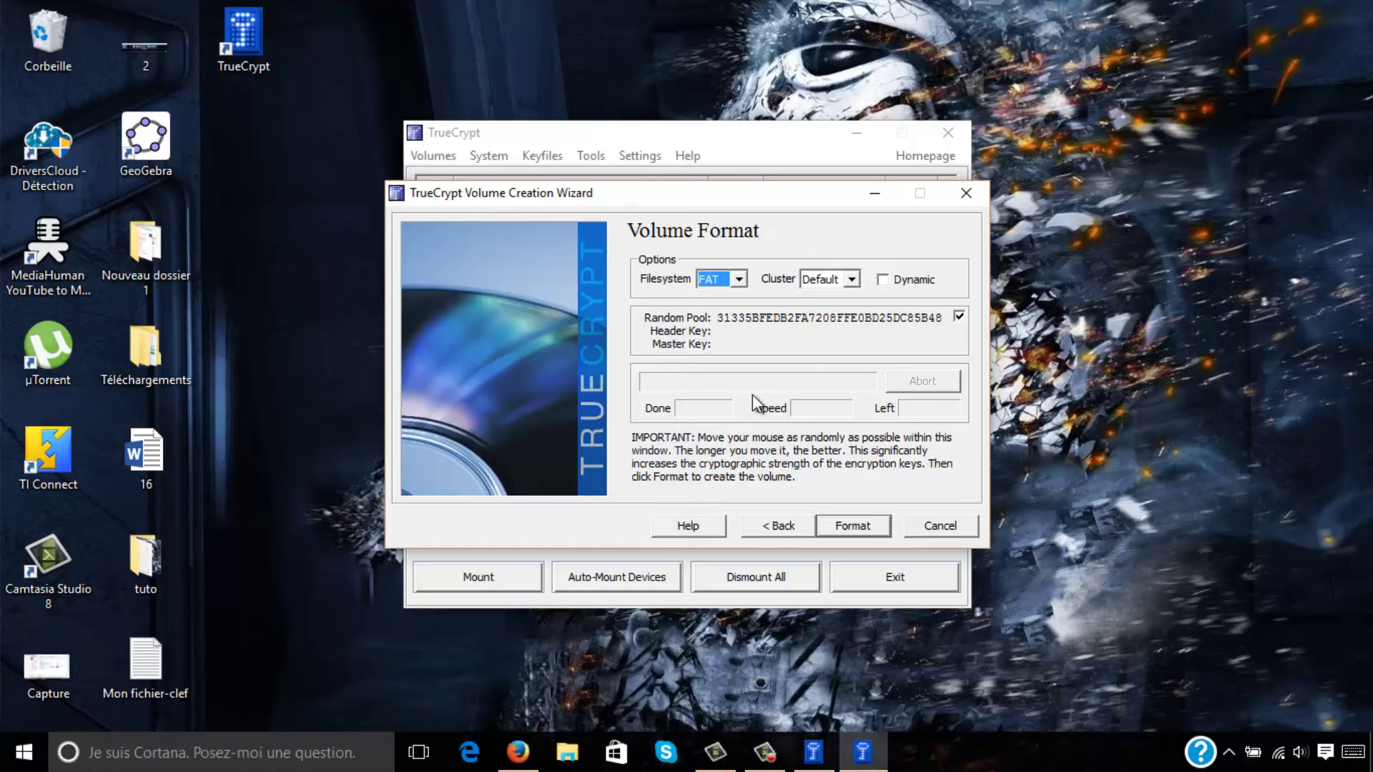
click(854, 526)
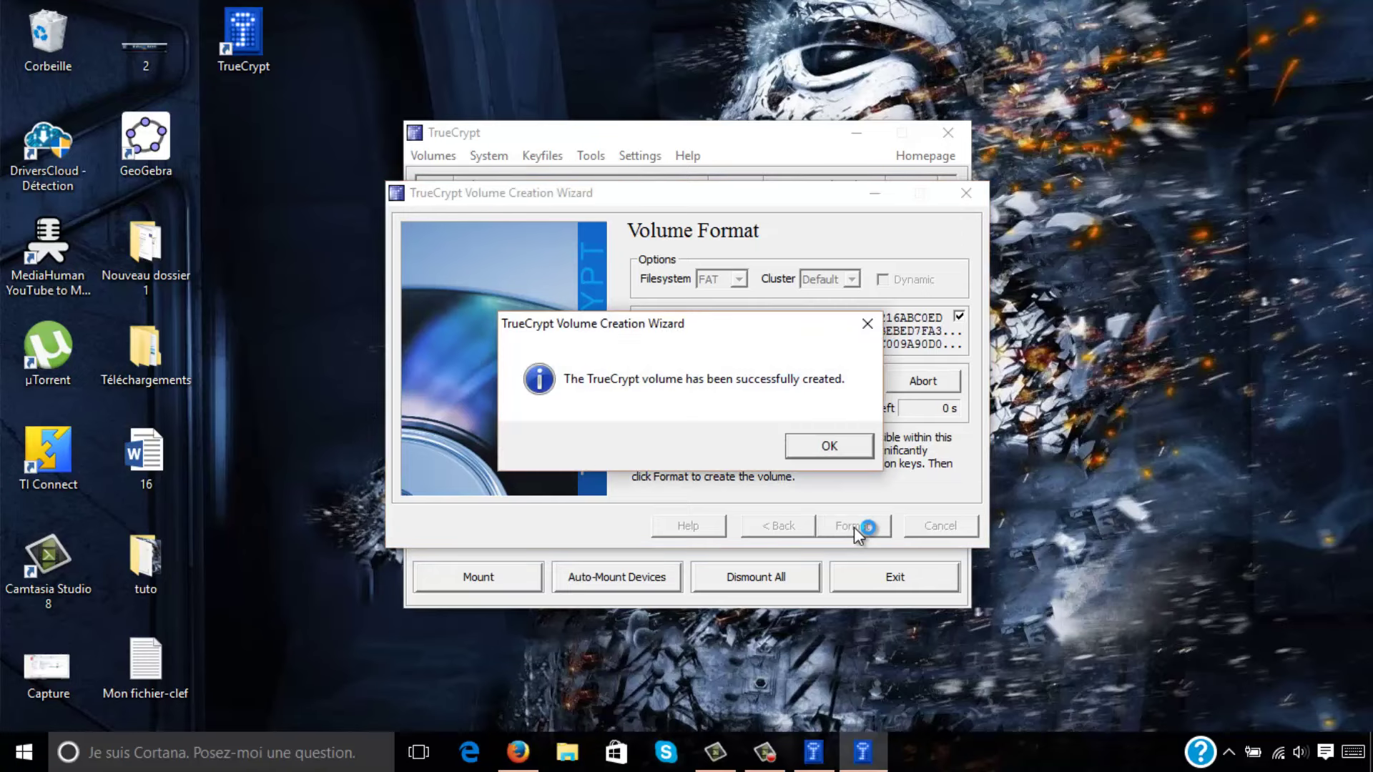
click(816, 449)
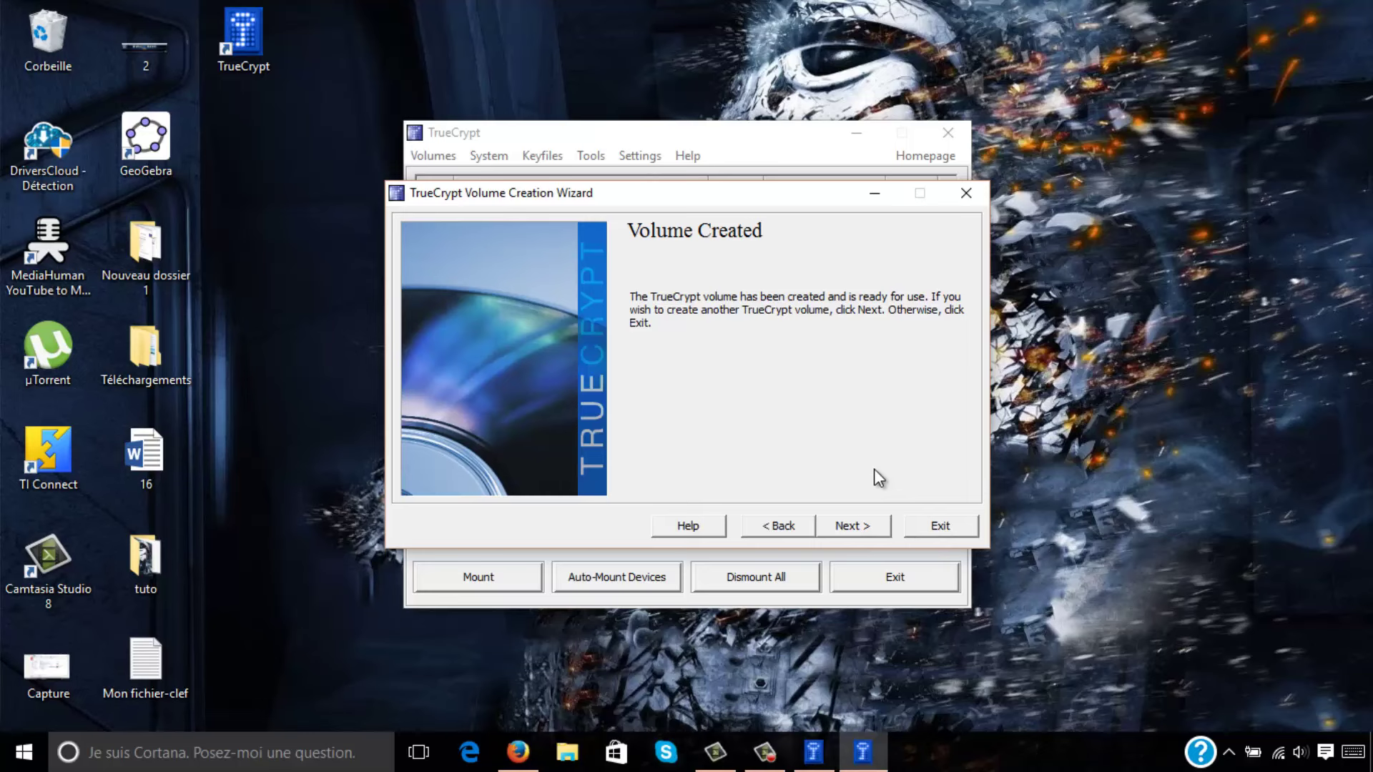
click(928, 526)
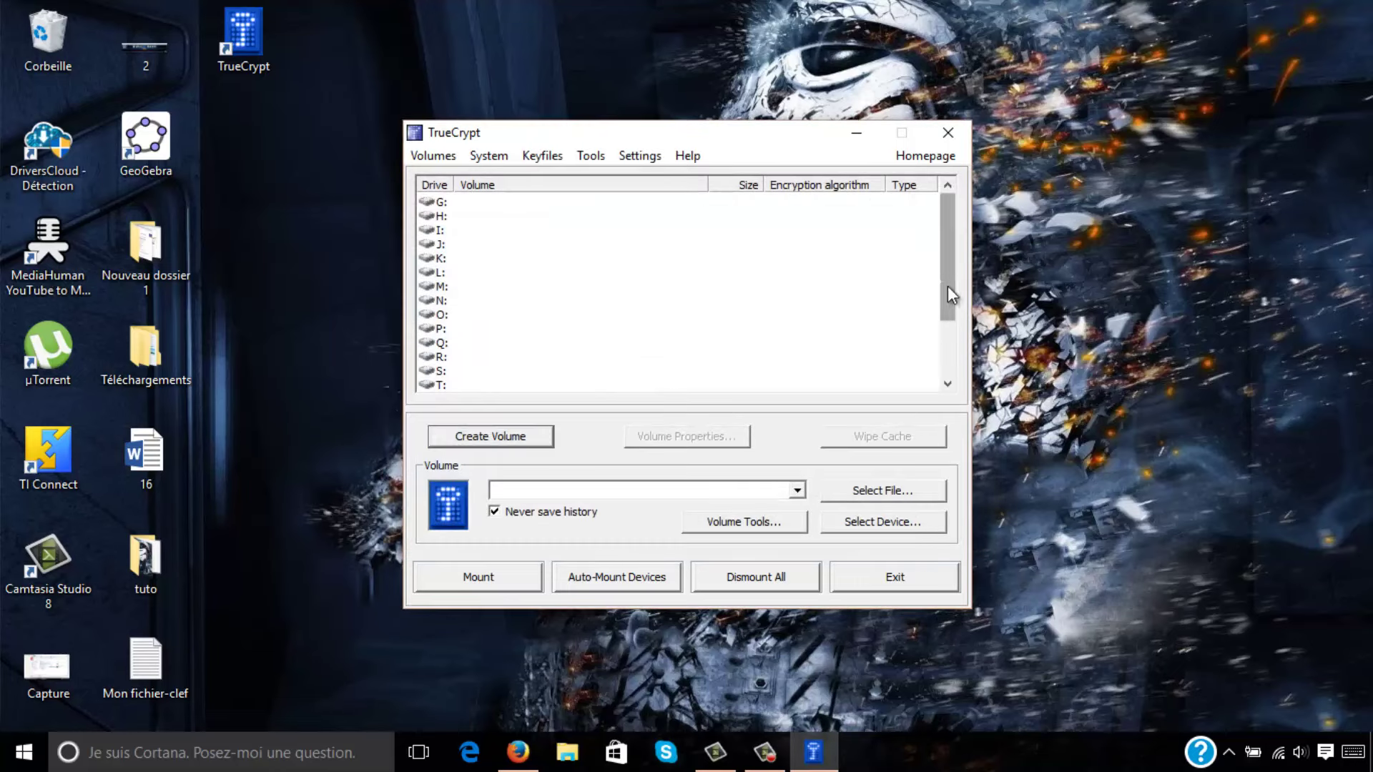
Choose drive Z: and select exemple.tc from the tuto folder as the volume.
drag(946, 285, 981, 364)
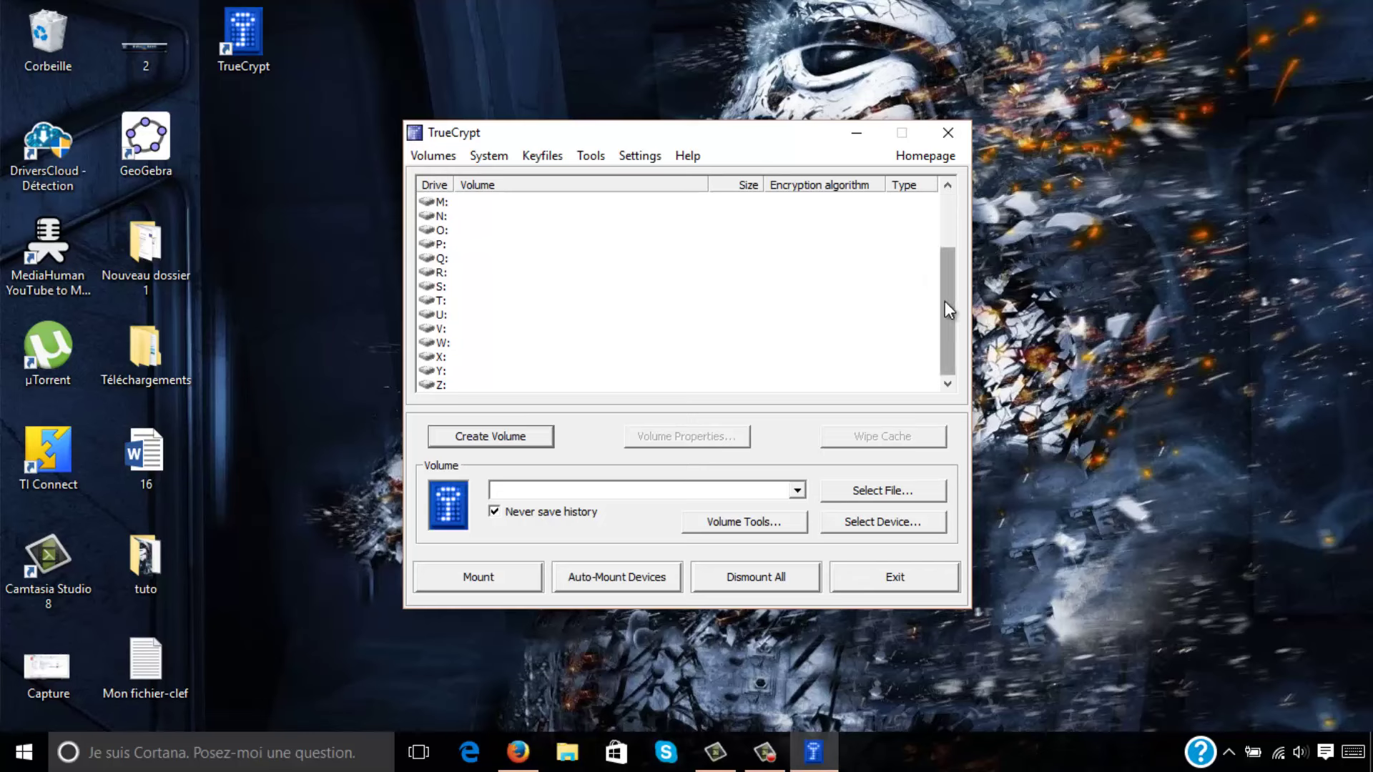
click(464, 384)
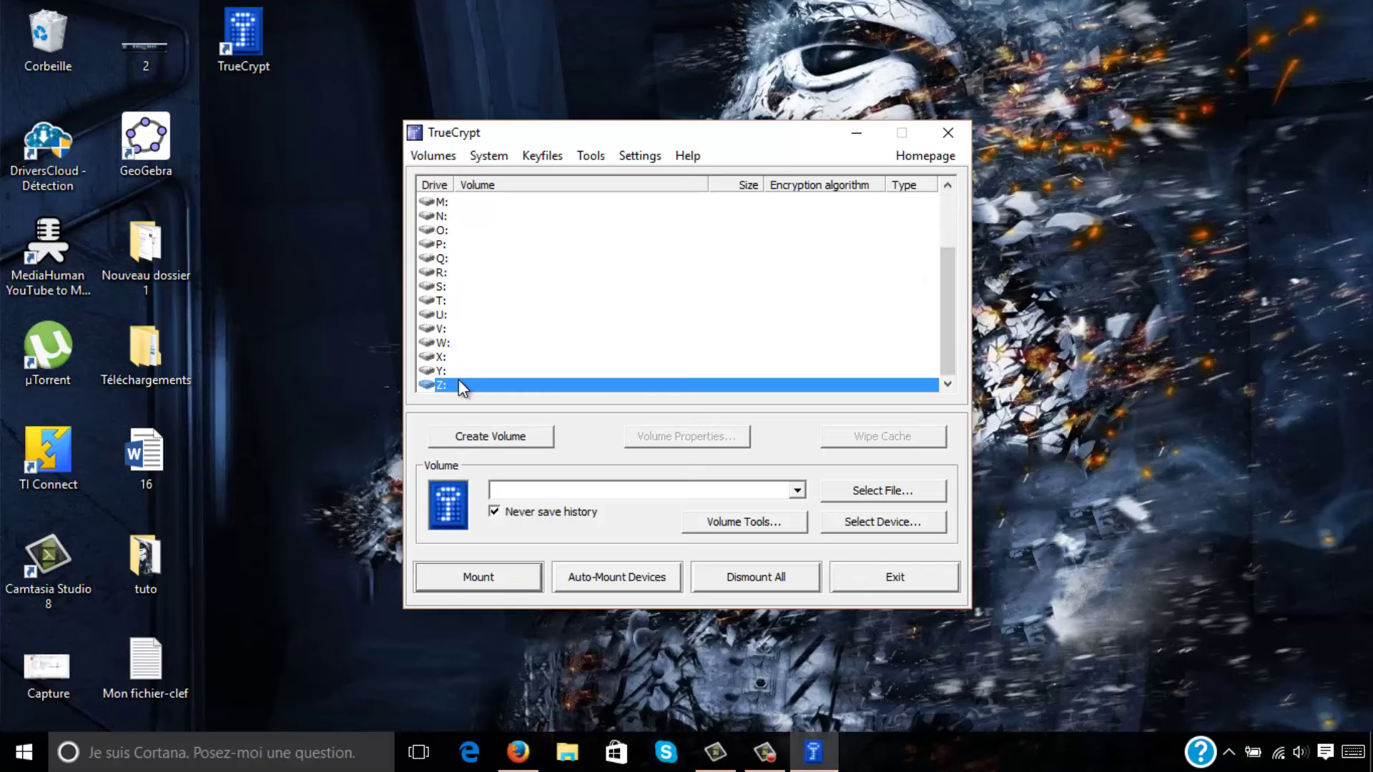
click(610, 372)
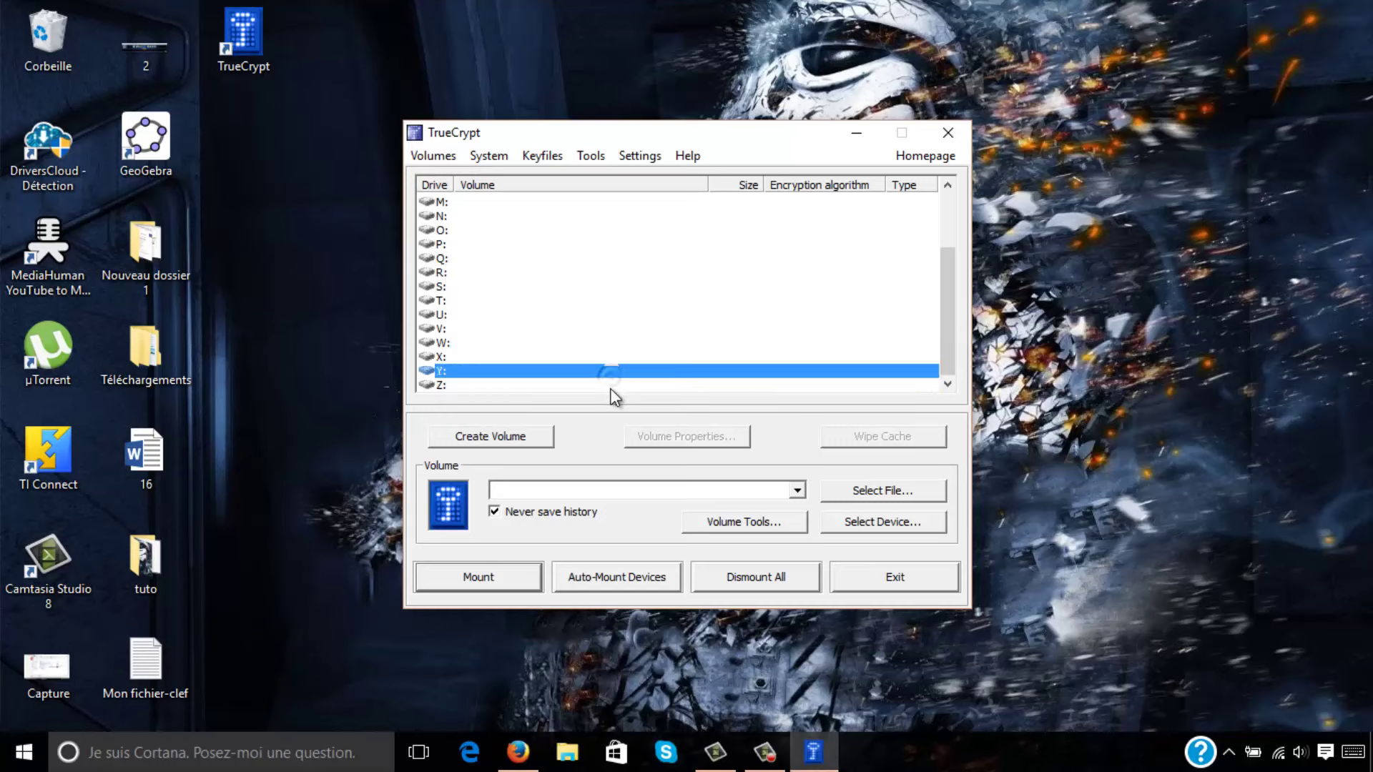
click(610, 386)
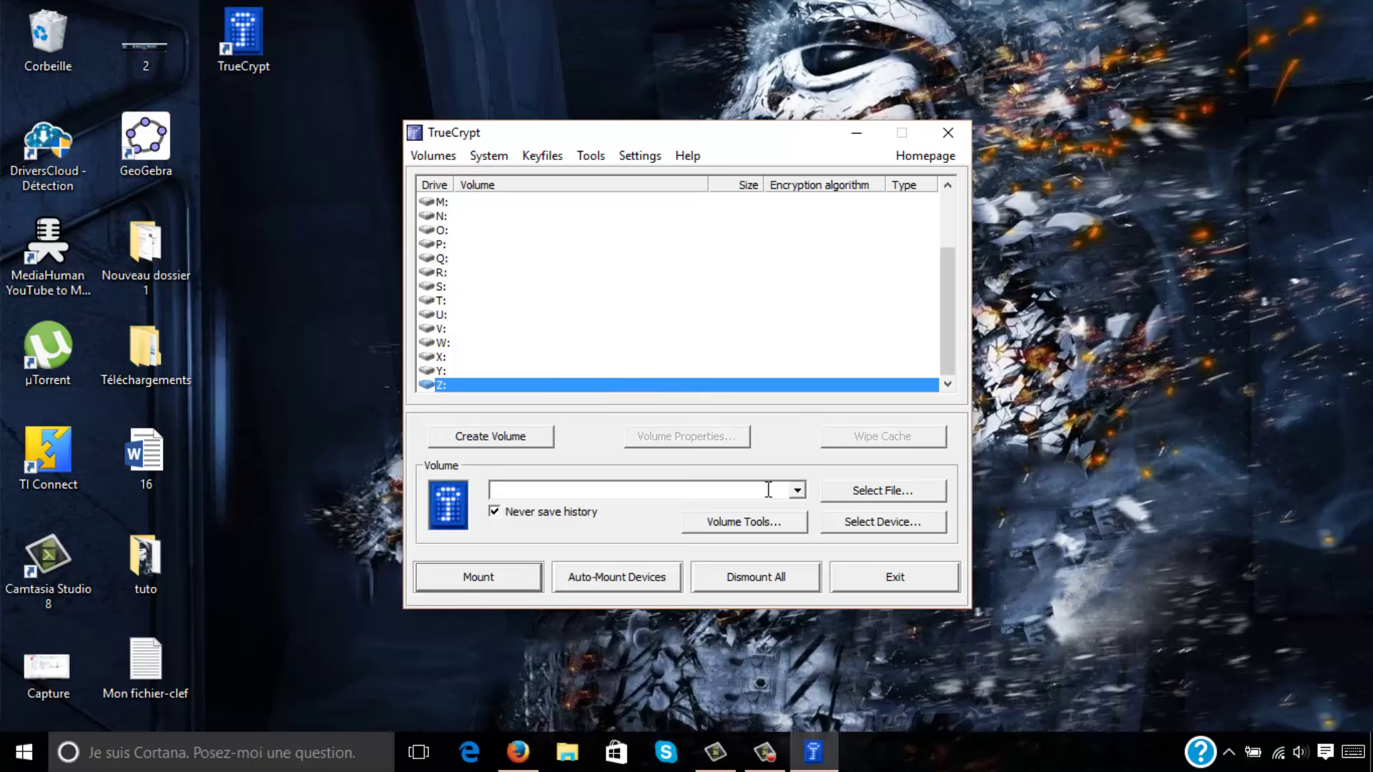
click(839, 492)
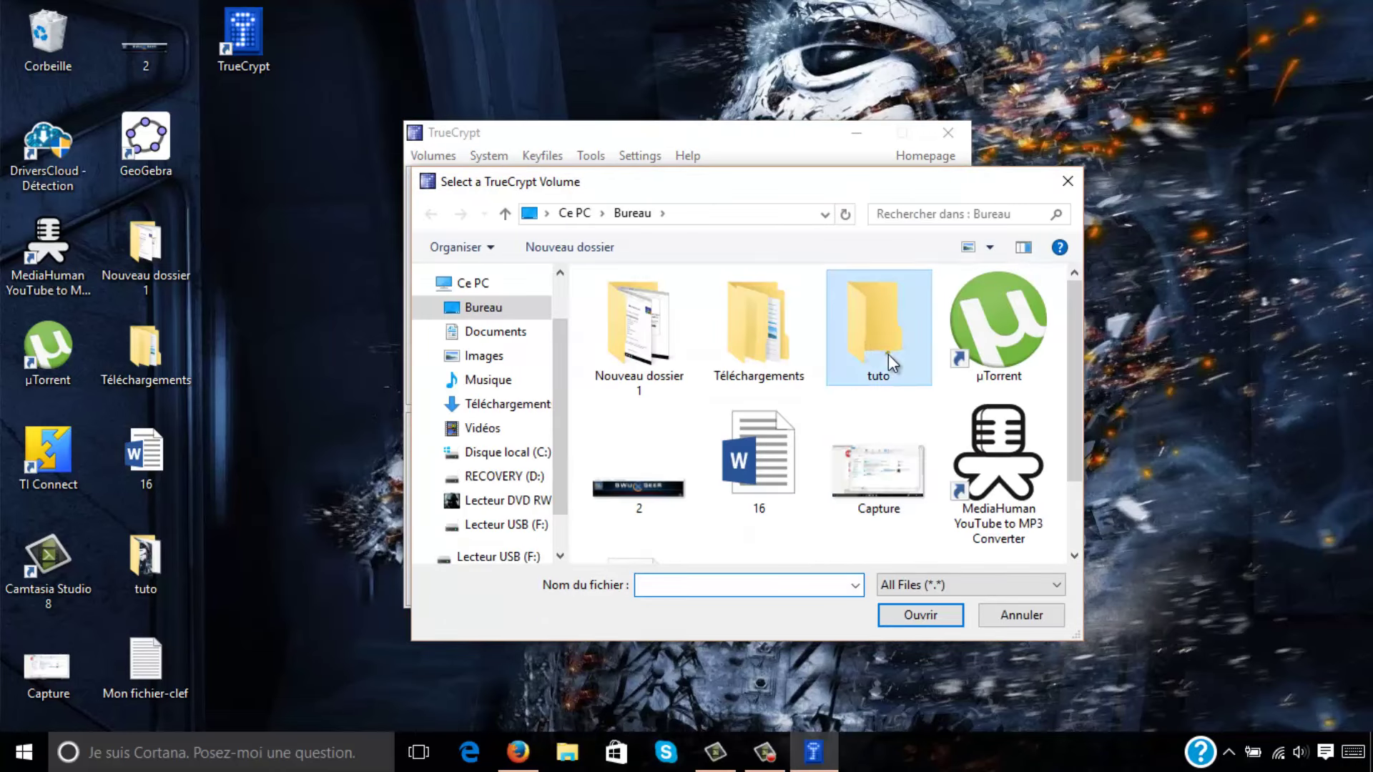
double_click(888, 354)
click(875, 374)
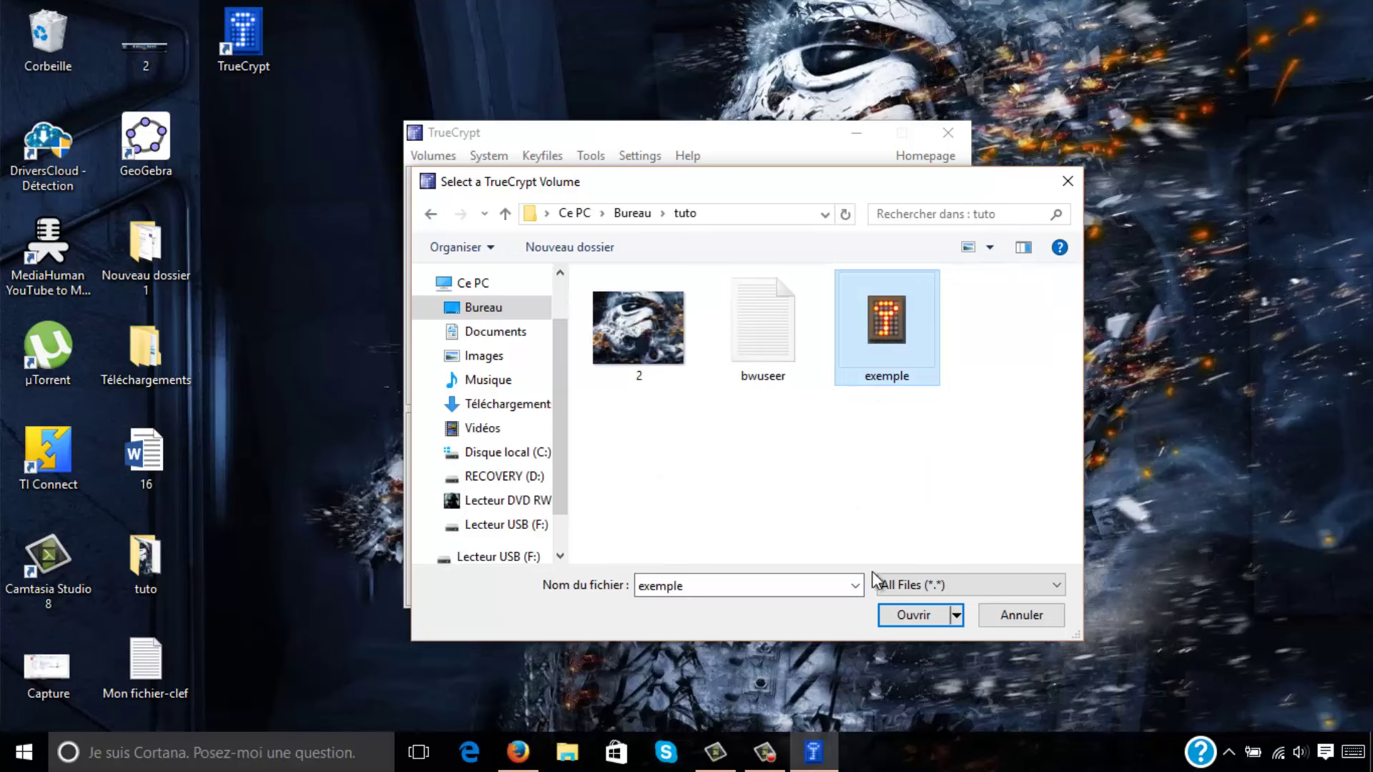
click(903, 619)
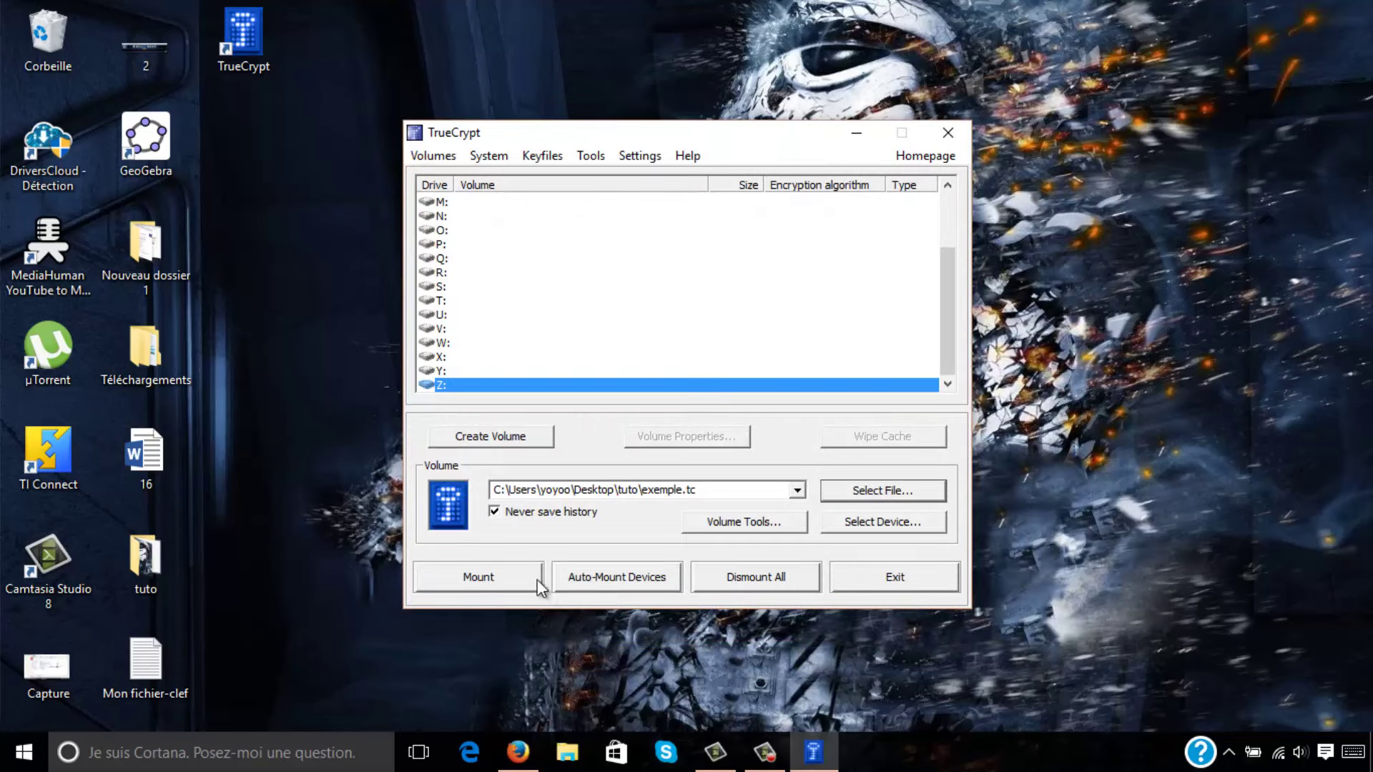
Mount exemple.tc on Z: by entering the volume password, then select the Z: row.
click(516, 578)
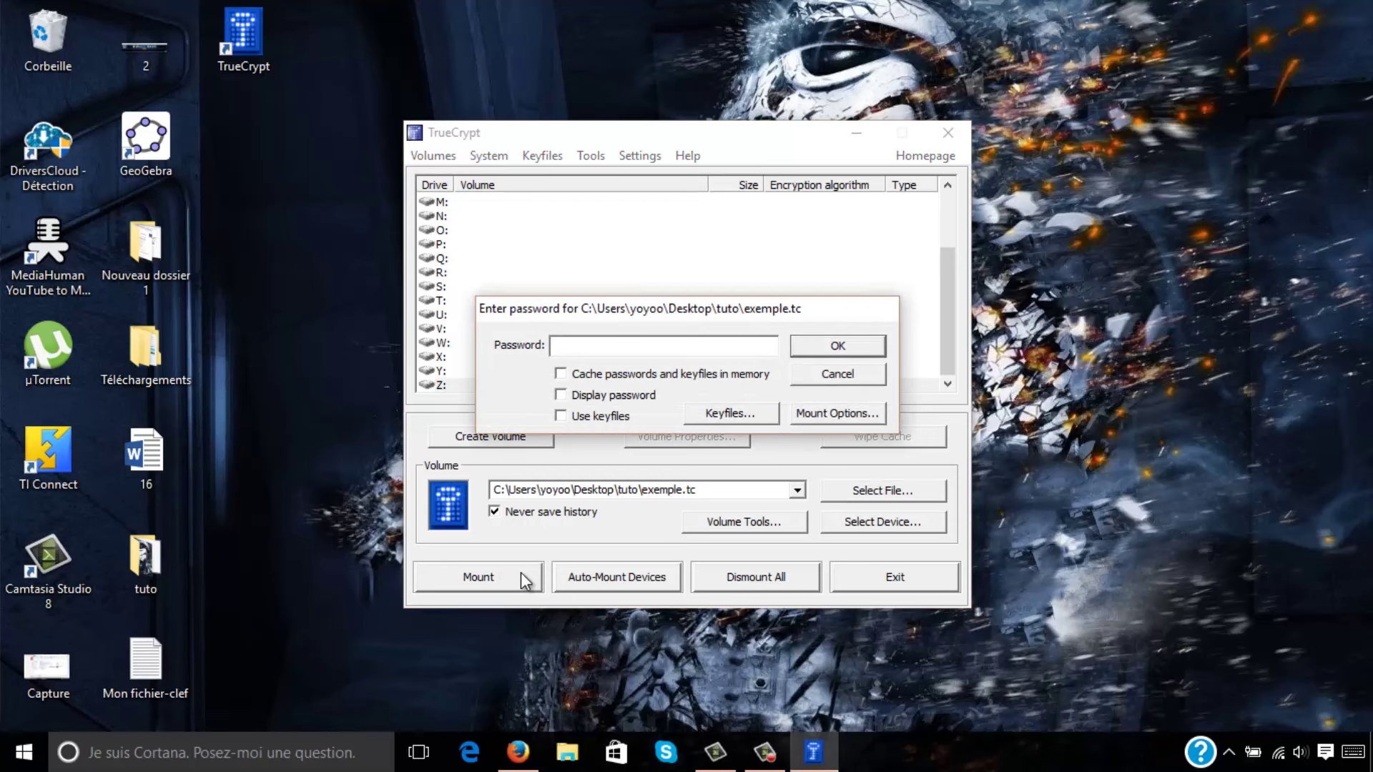
text(**********)
click(835, 346)
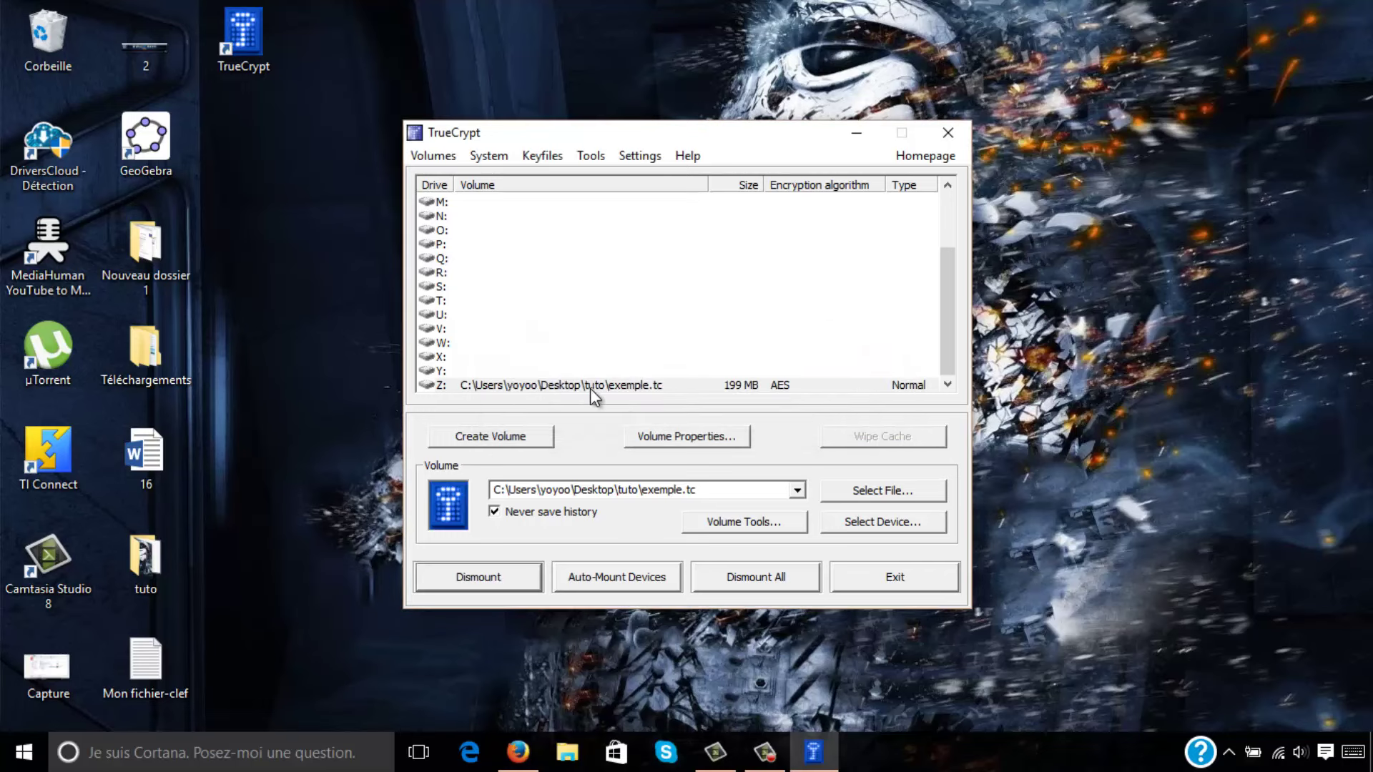
click(590, 388)
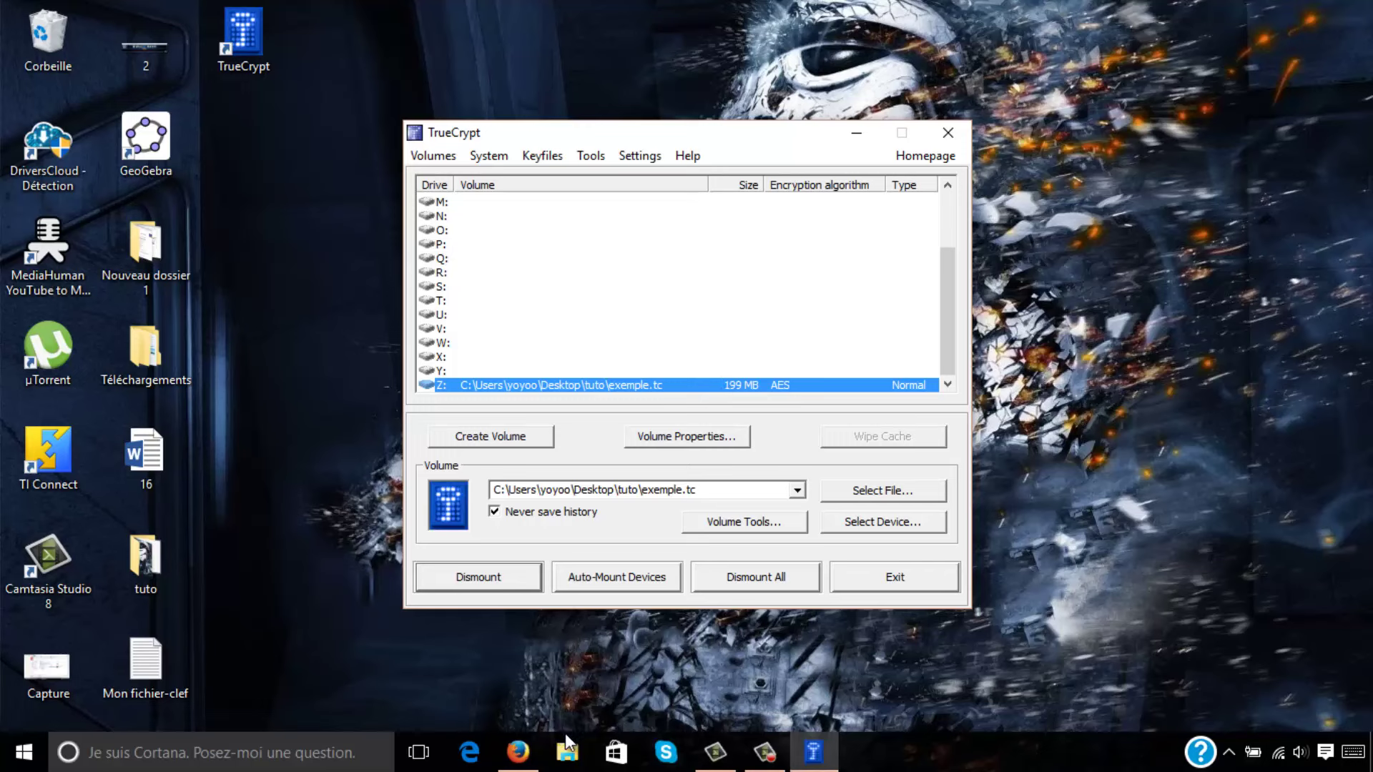
Open the empty mounted Disque local (Z:) drive in File Explorer.
double_click(463, 387)
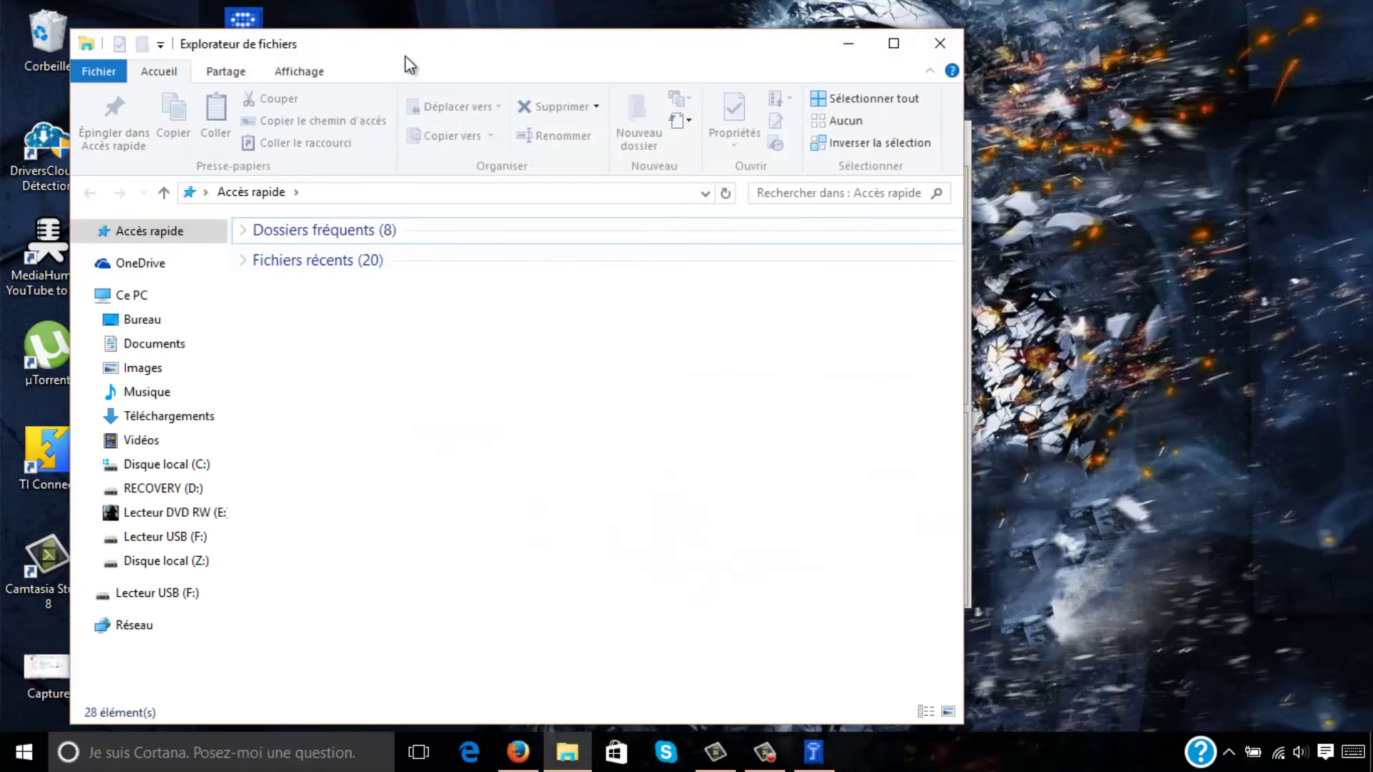
drag(408, 50, 698, 27)
click(403, 290)
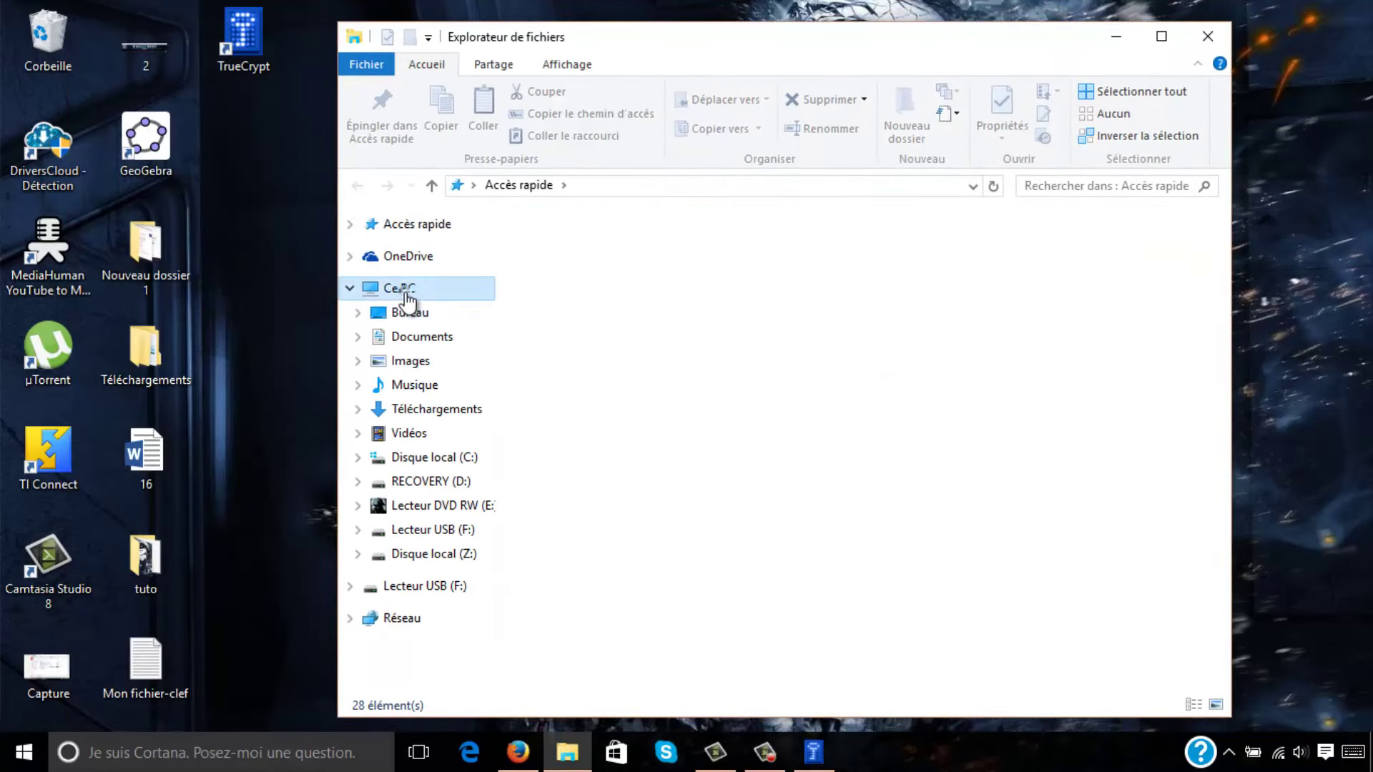
click(461, 556)
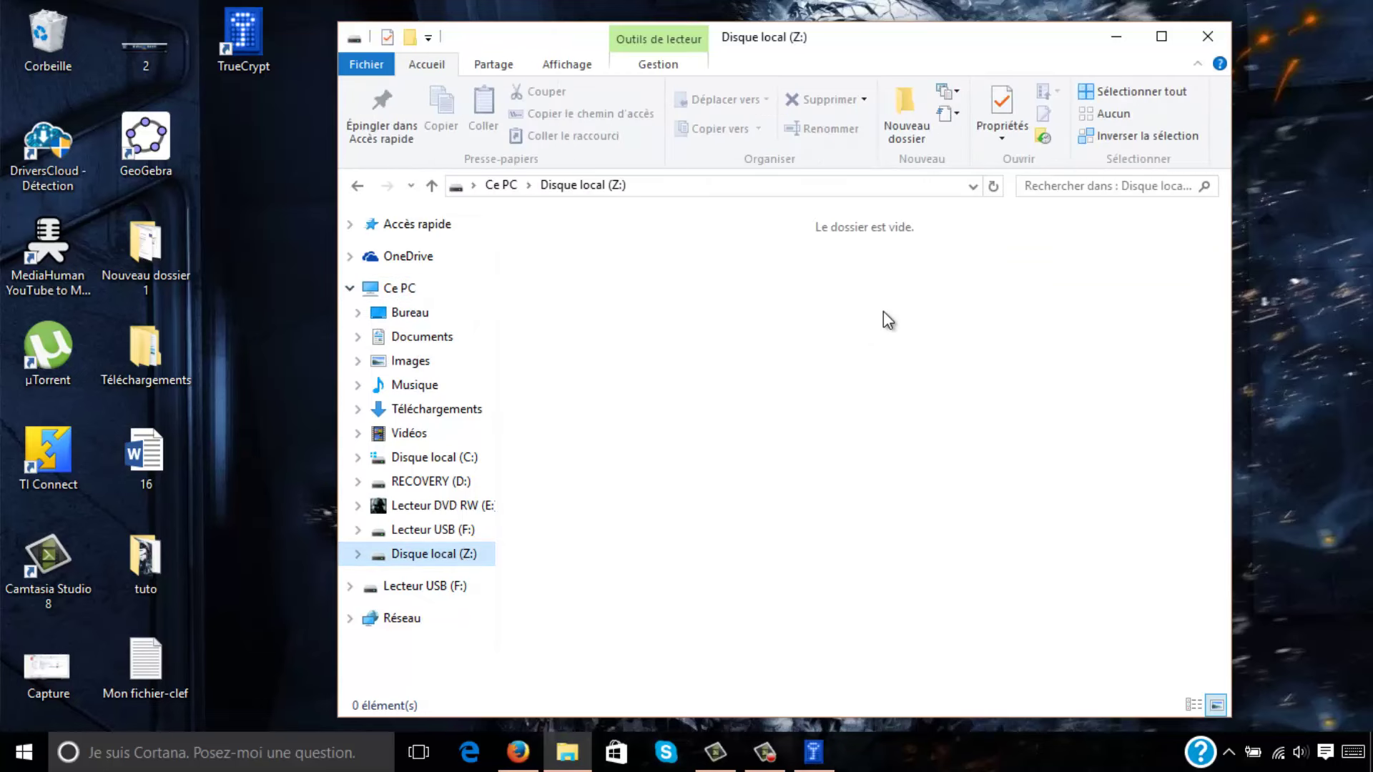
drag(773, 42, 937, 38)
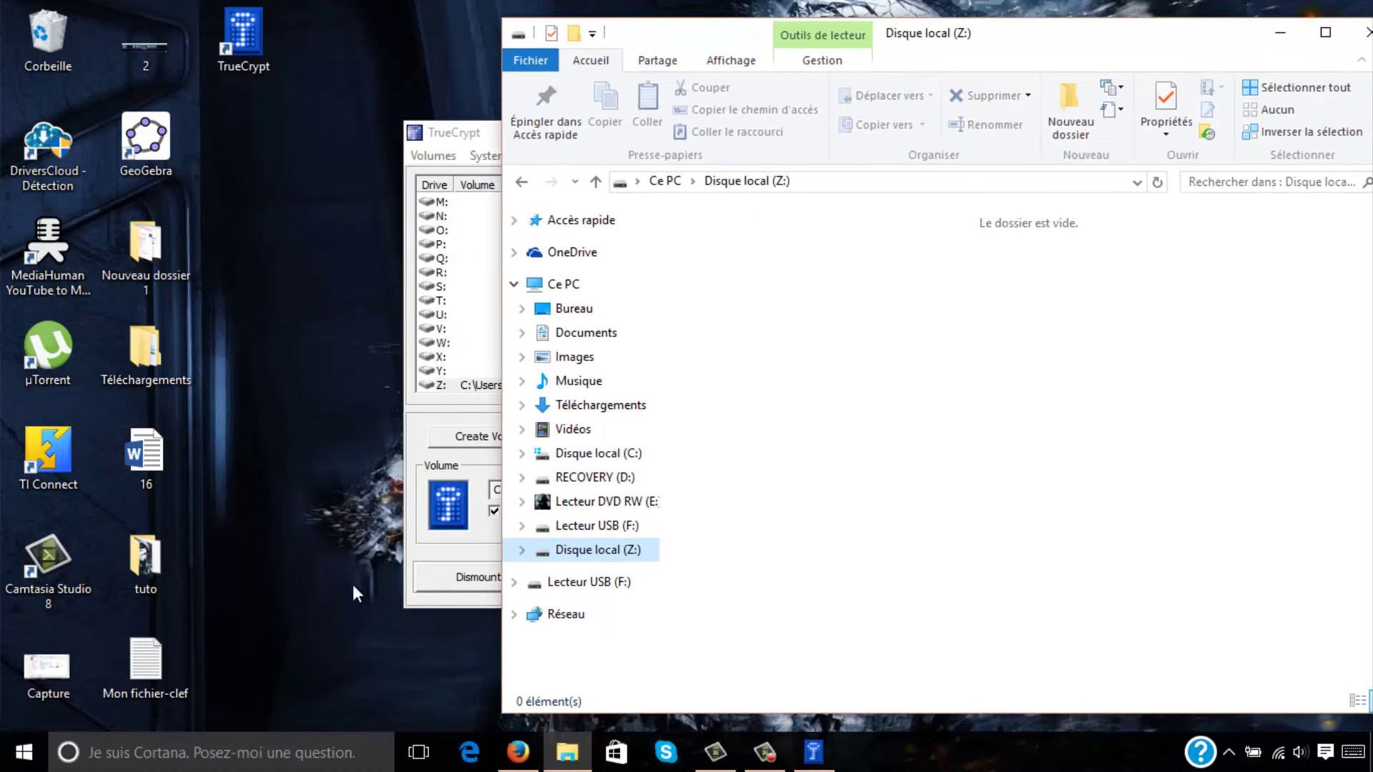
Copy image 2 from the desktop tuto folder onto the Z: drive and close tuto.
double_click(133, 562)
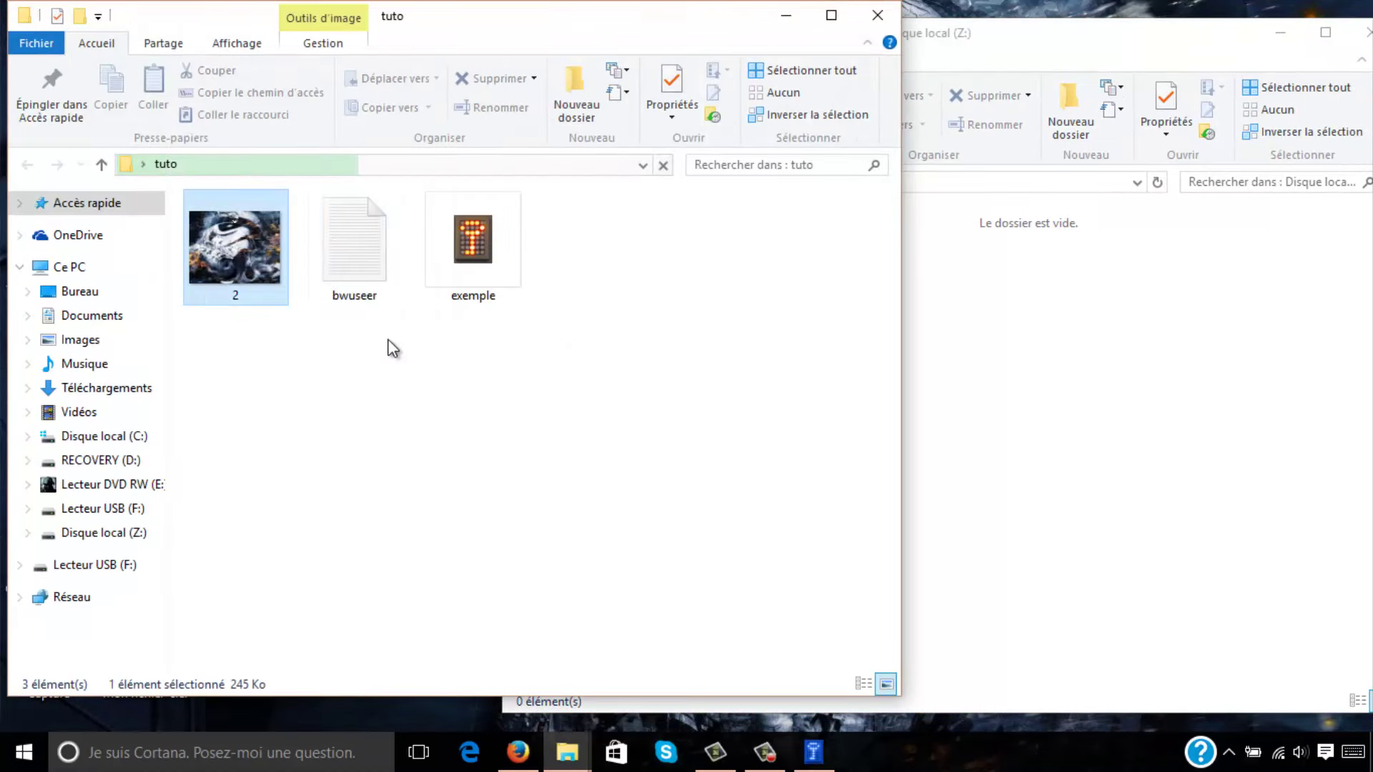
drag(234, 247, 974, 358)
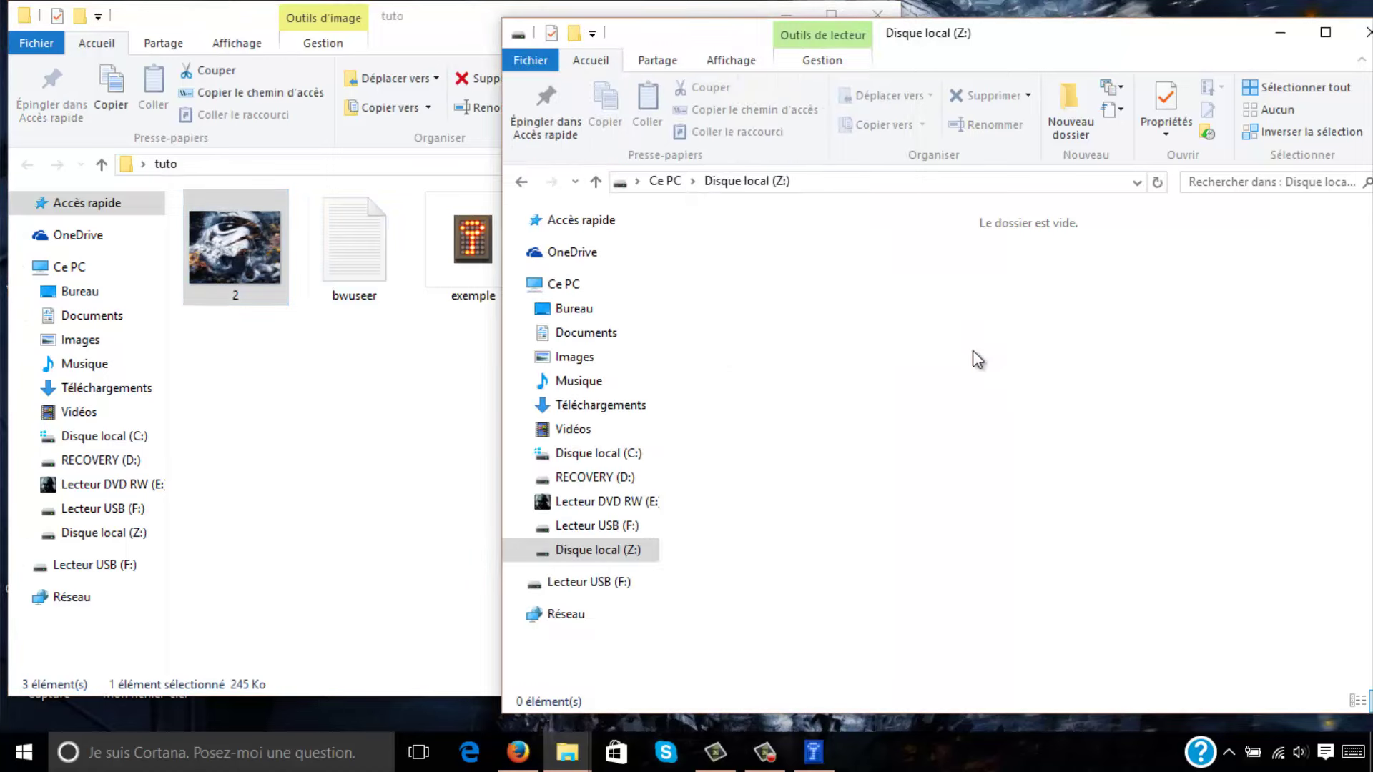
click(868, 10)
drag(989, 39, 926, 48)
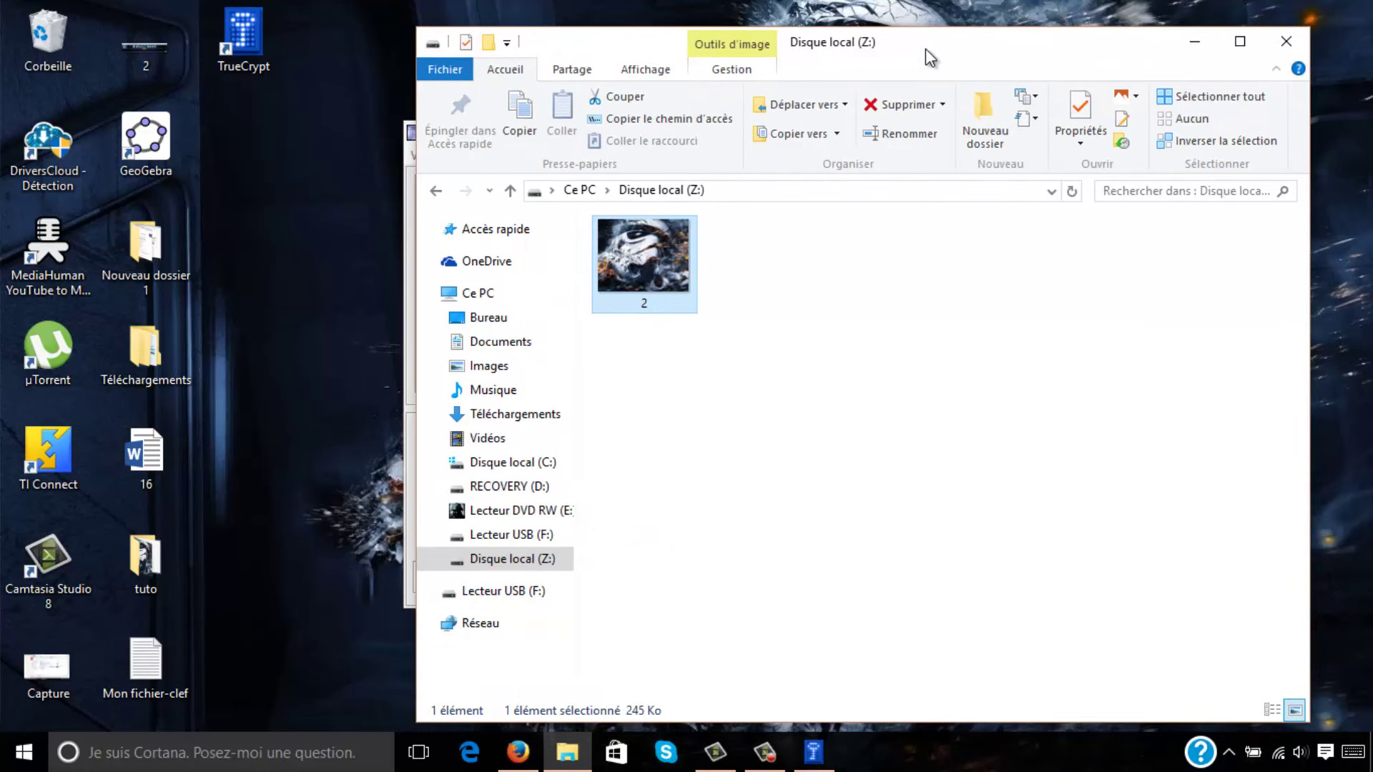
drag(926, 49, 1011, 44)
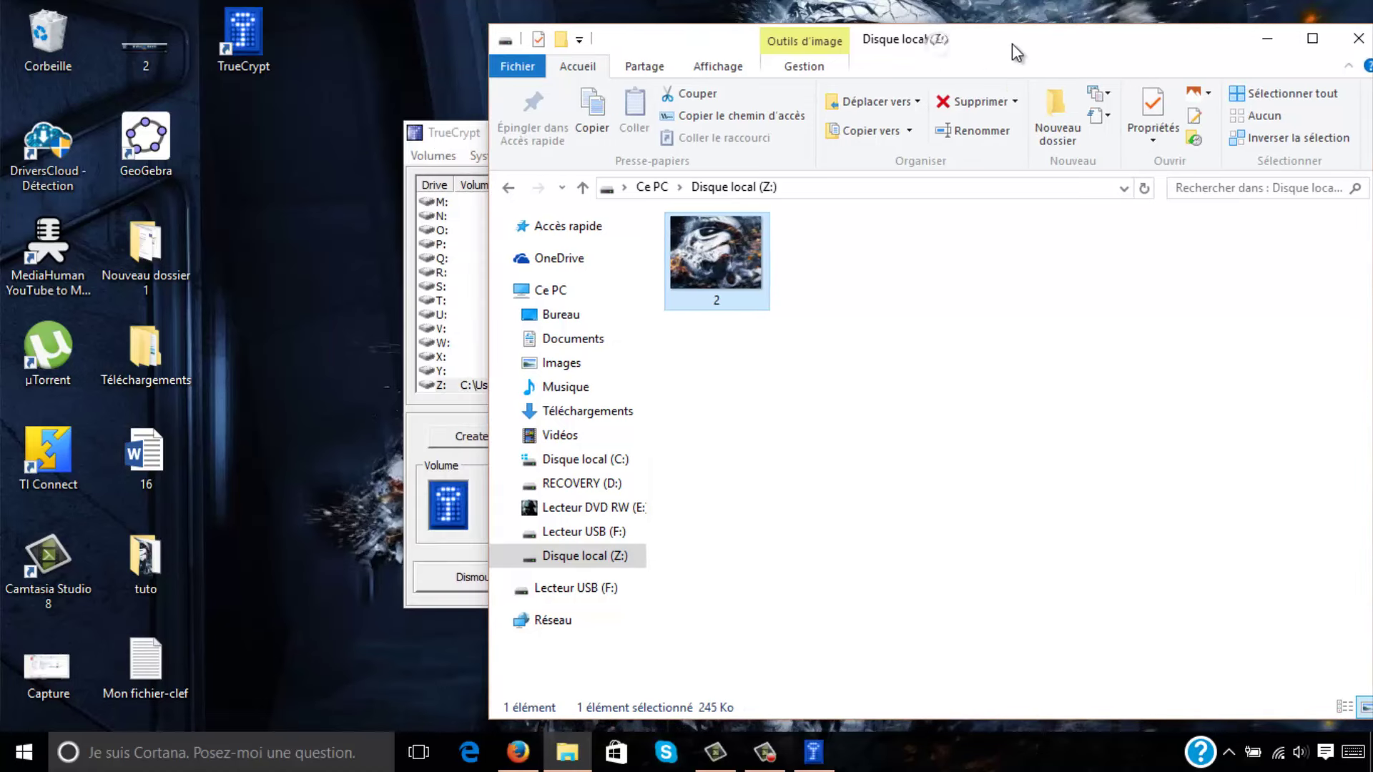
click(575, 563)
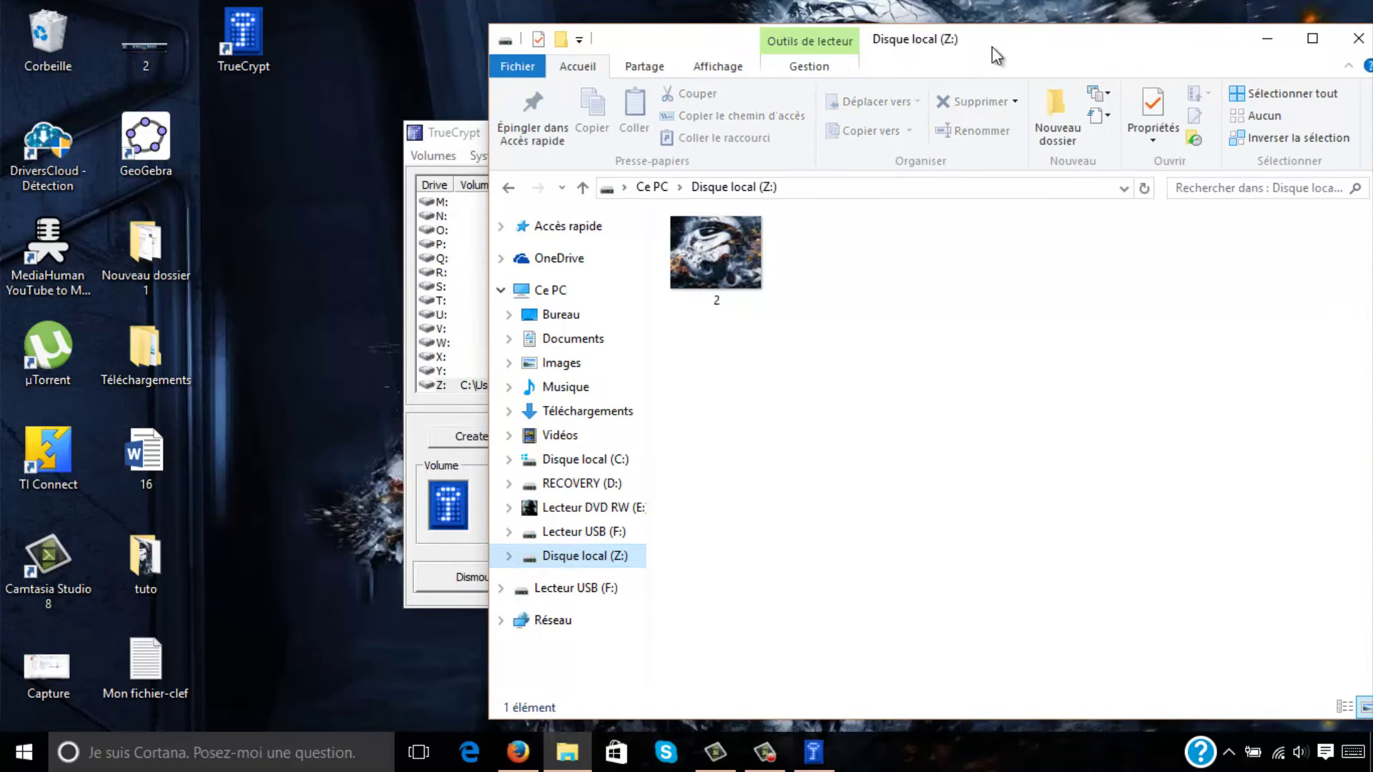
drag(454, 136, 82, 186)
Dismount the exemple.tc volume from drive Z: in TrueCrypt.
click(137, 413)
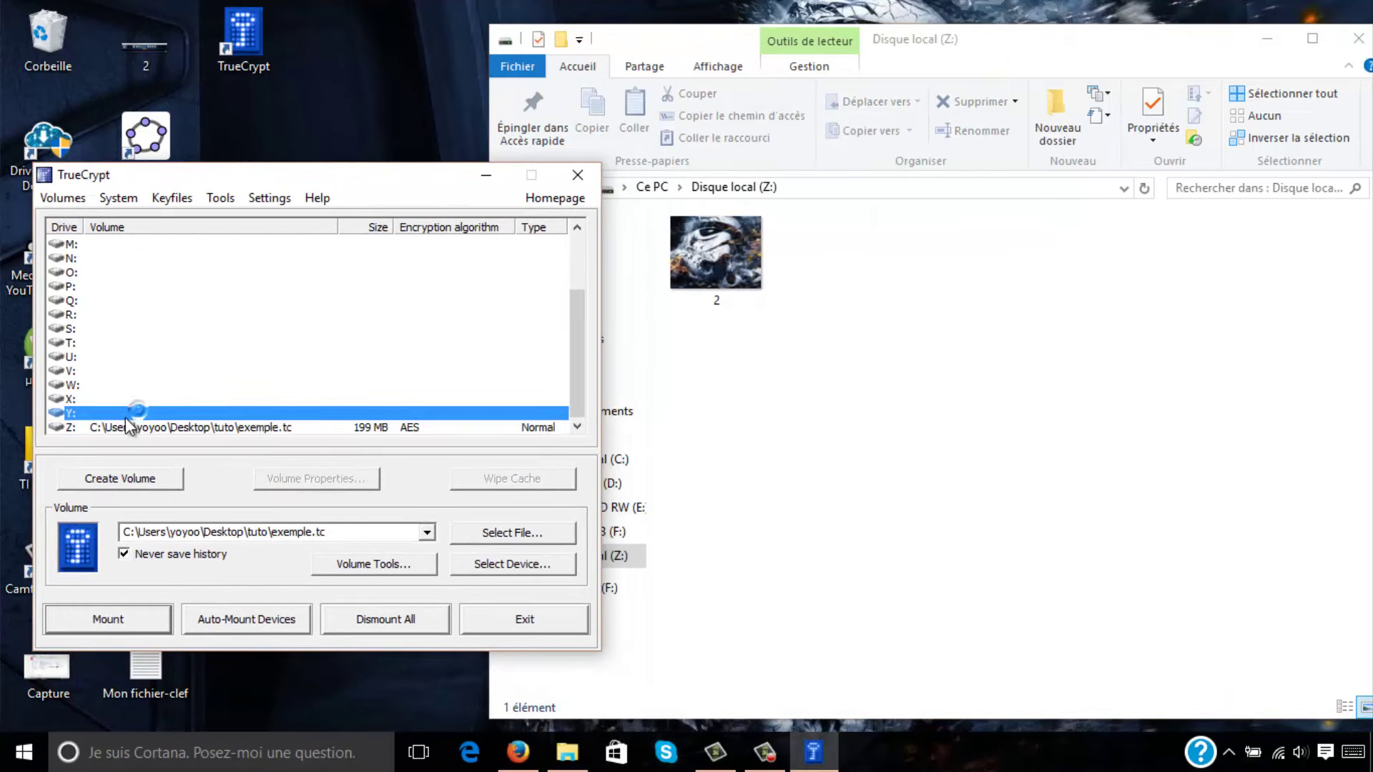
click(65, 428)
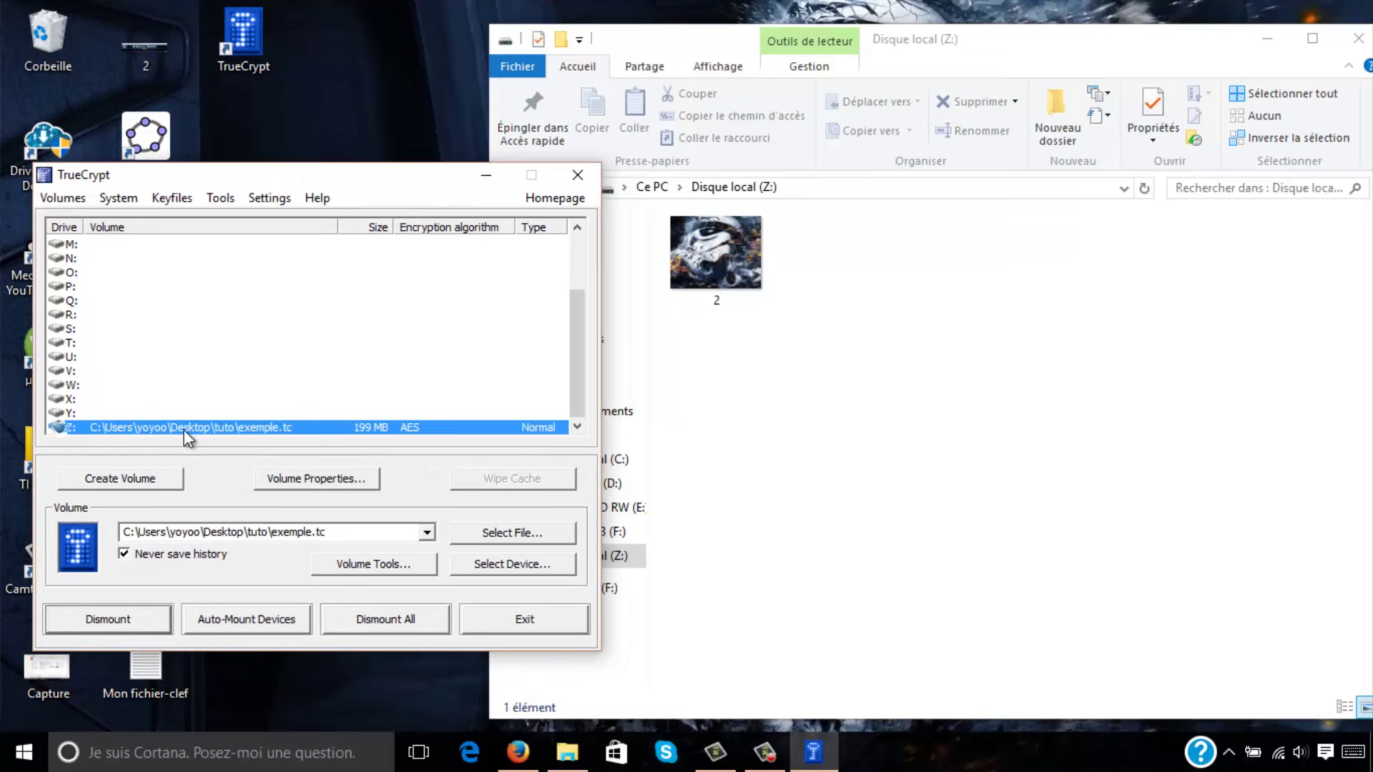
click(97, 619)
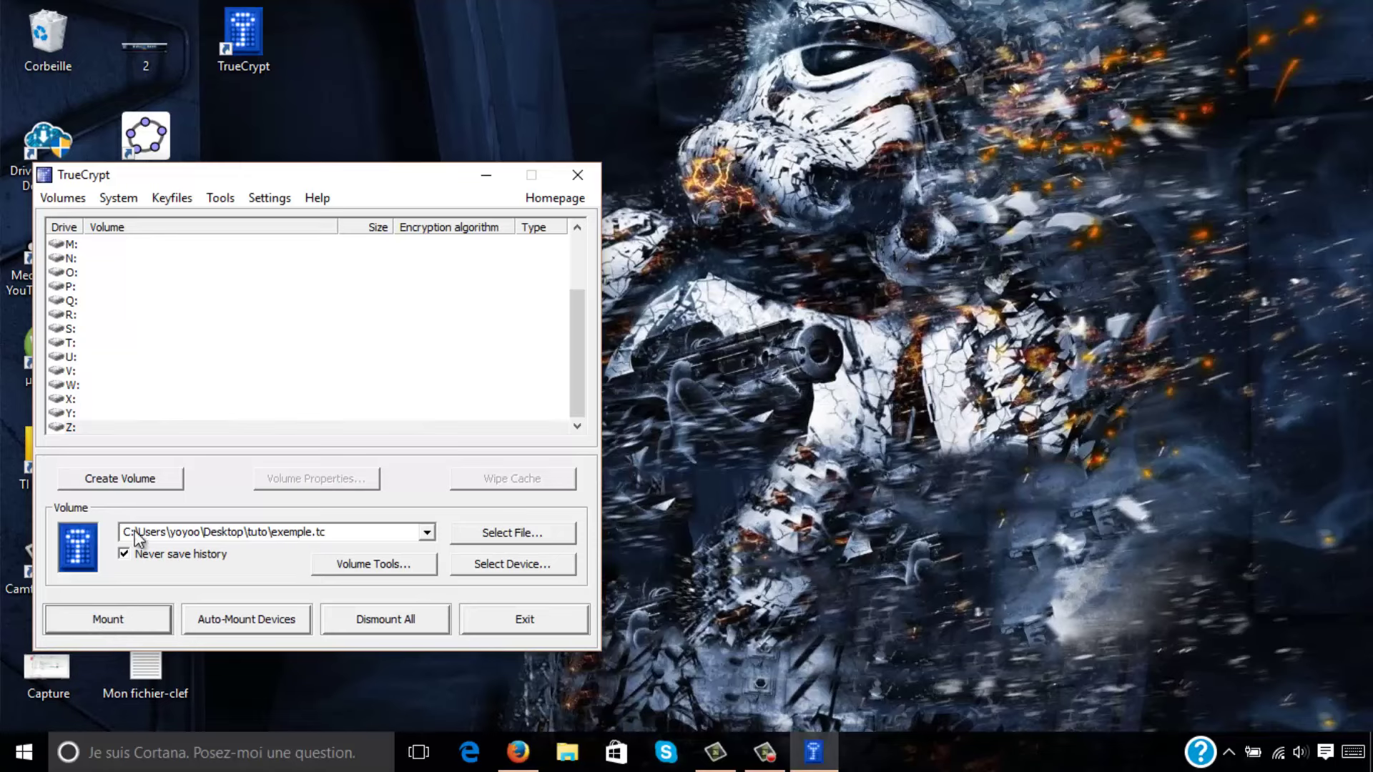
Verify under Ce PC in File Explorer that the Z: drive is gone.
click(569, 764)
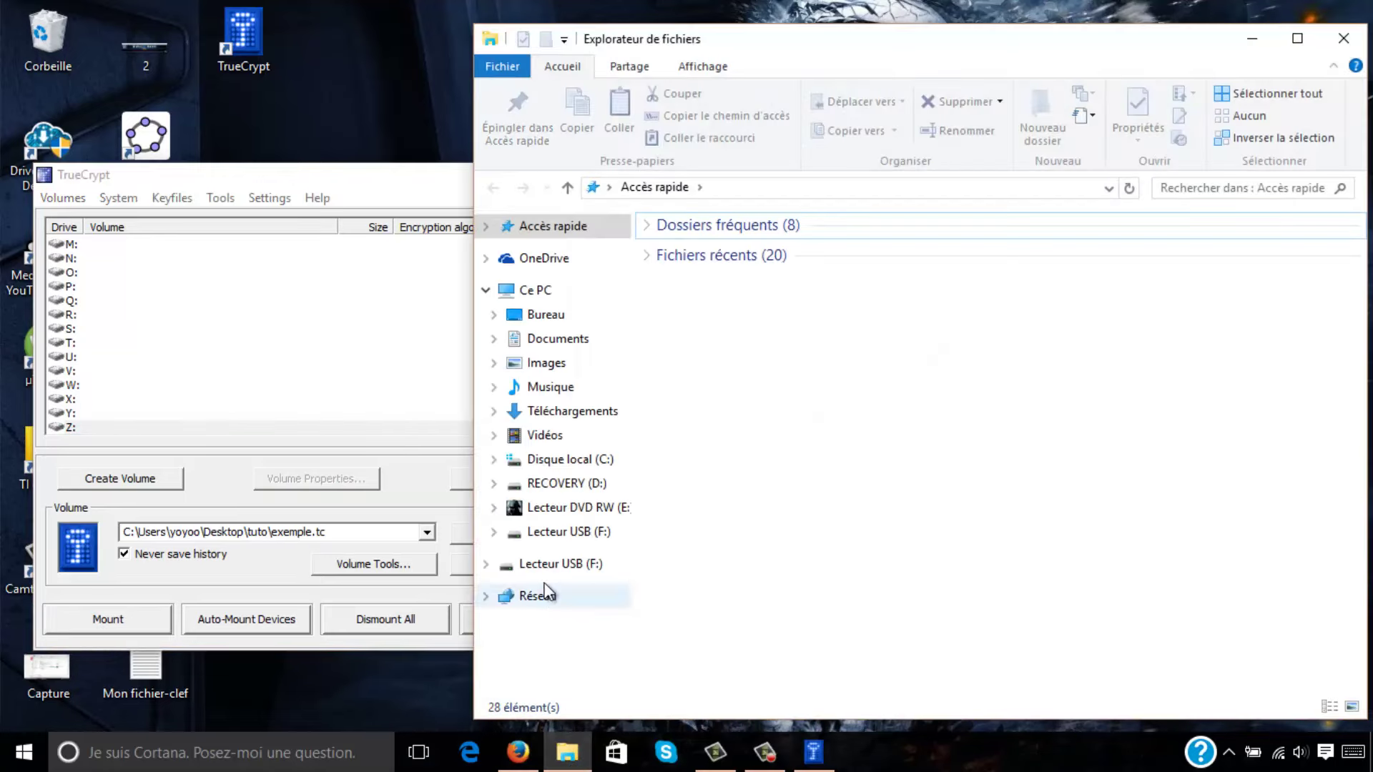
click(543, 294)
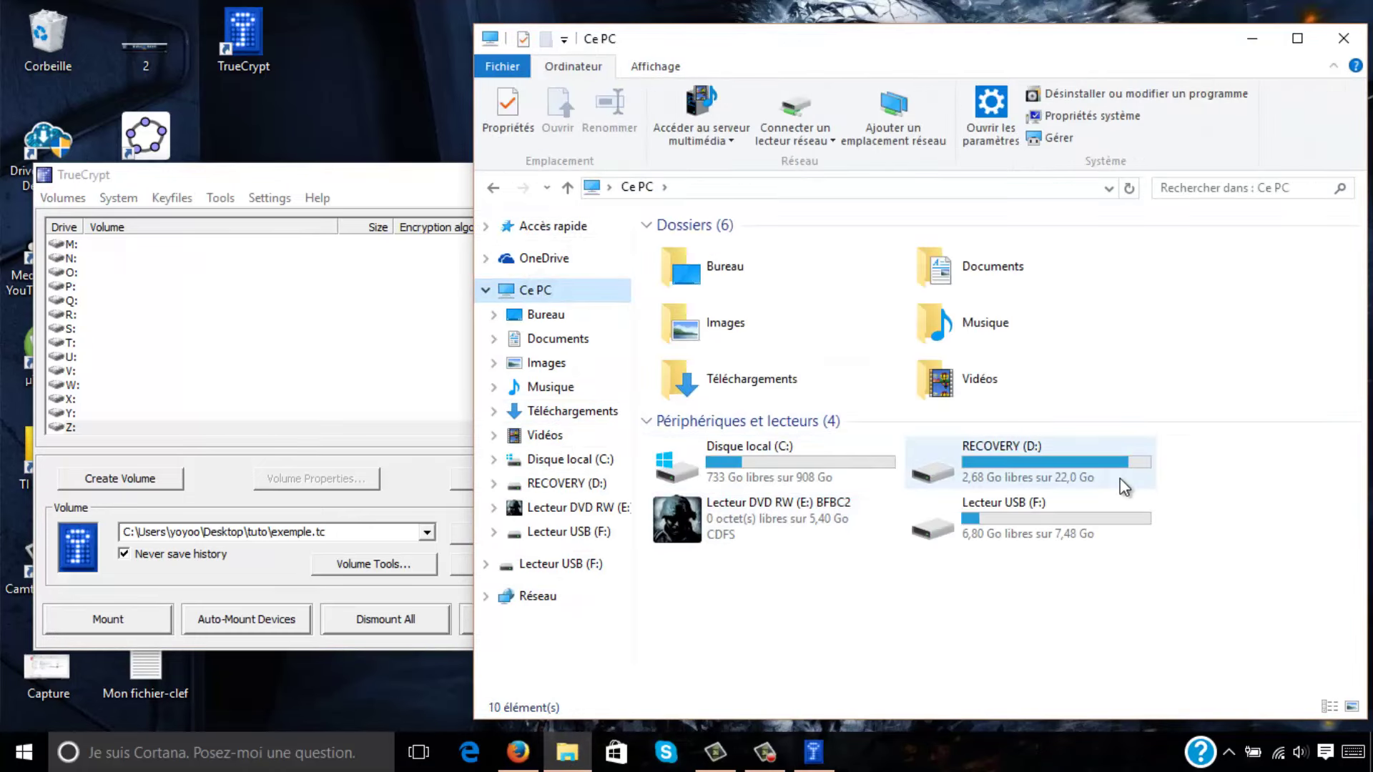
drag(1093, 43, 1079, 45)
drag(418, 170, 699, 175)
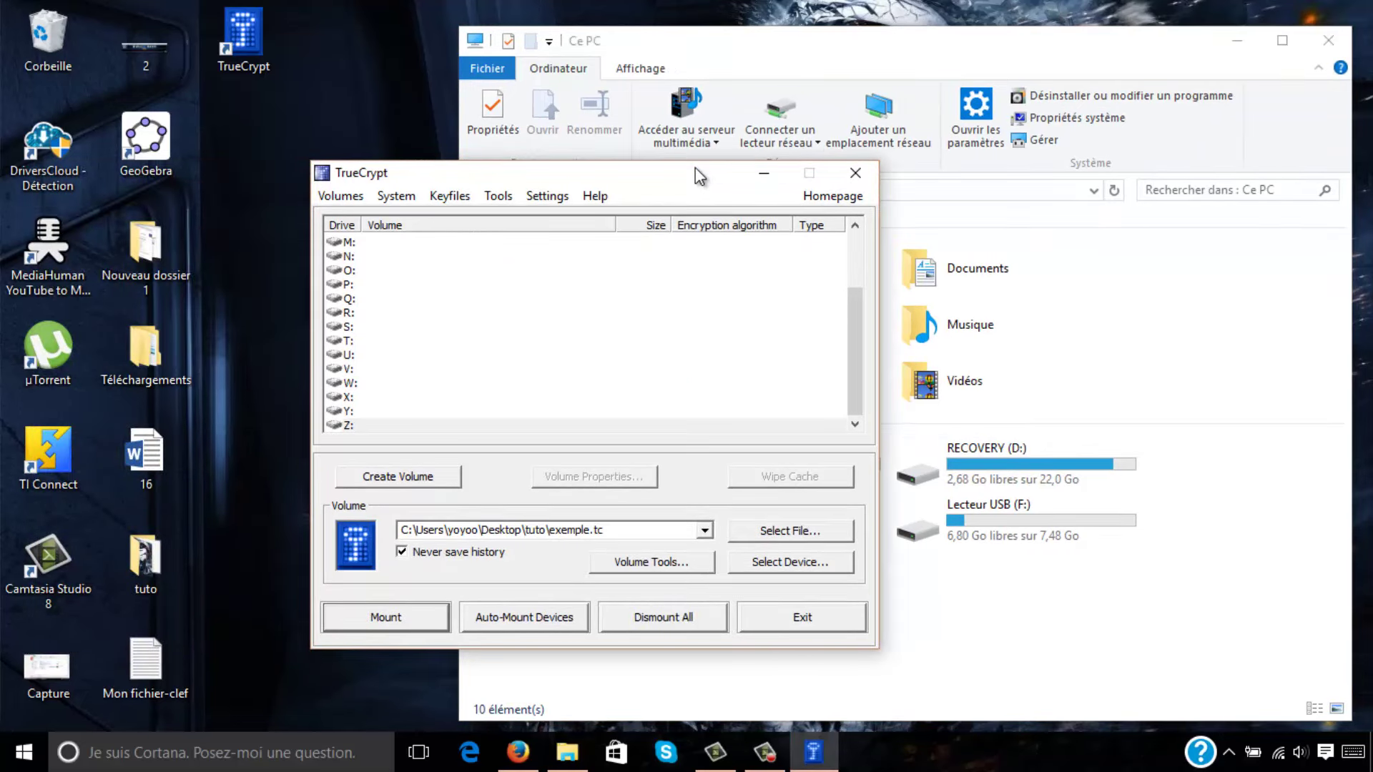
Mount exemple.tc on drive Z: with the volume password.
click(384, 424)
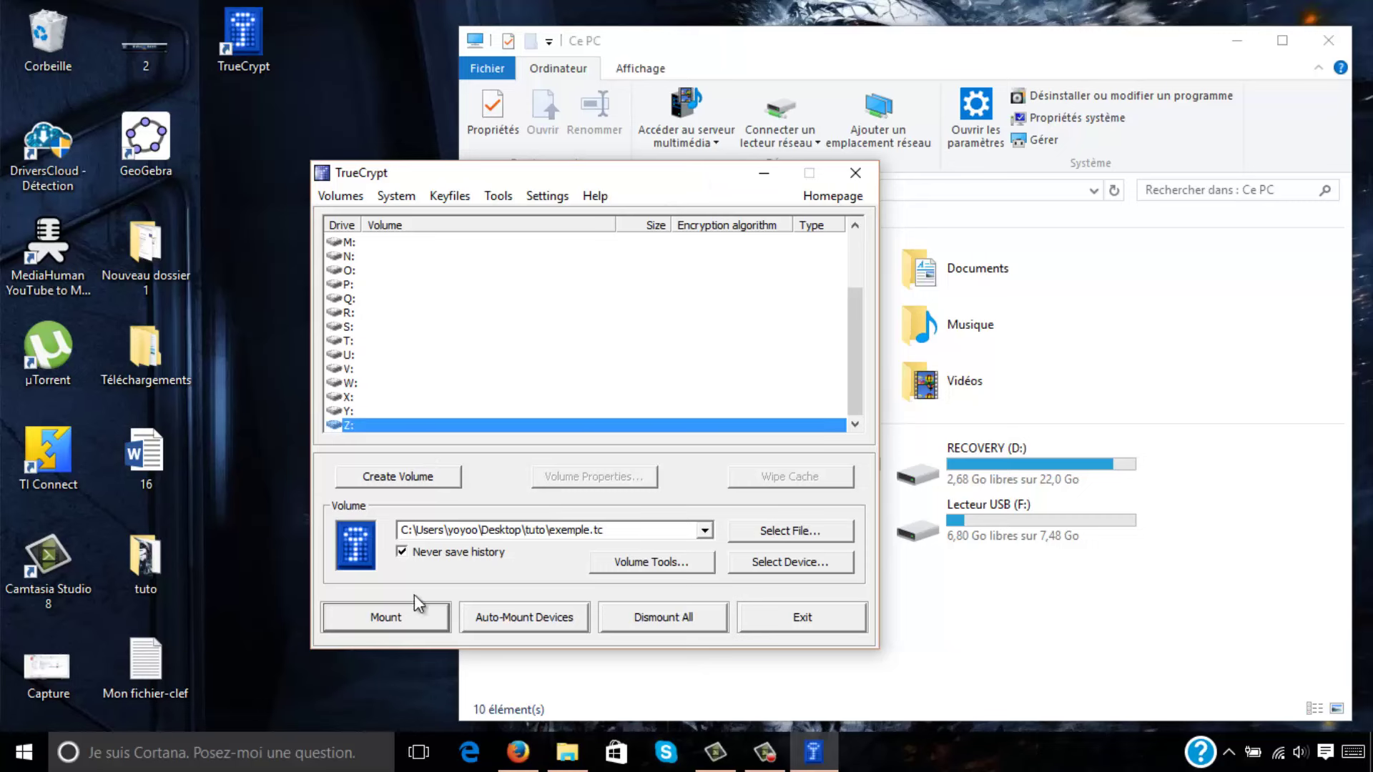
click(406, 619)
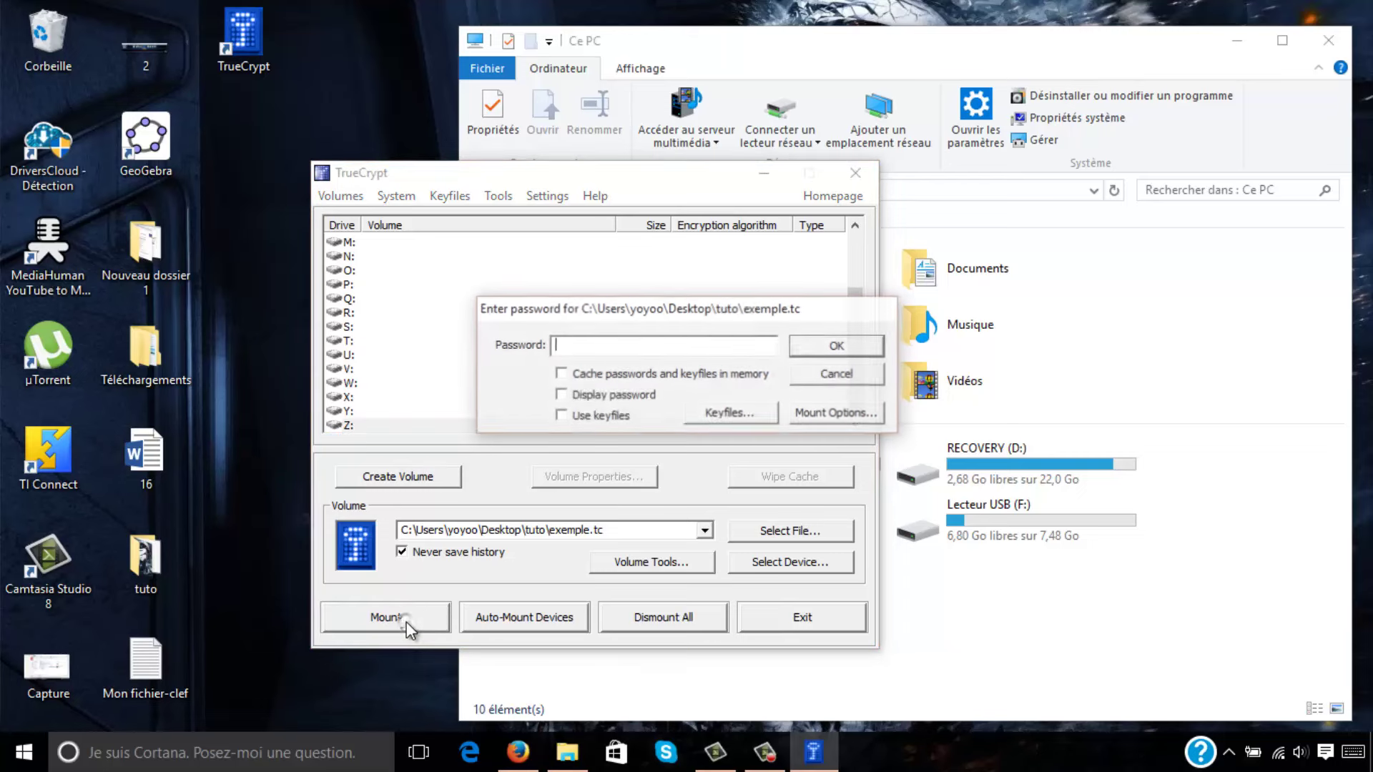
text(*********)
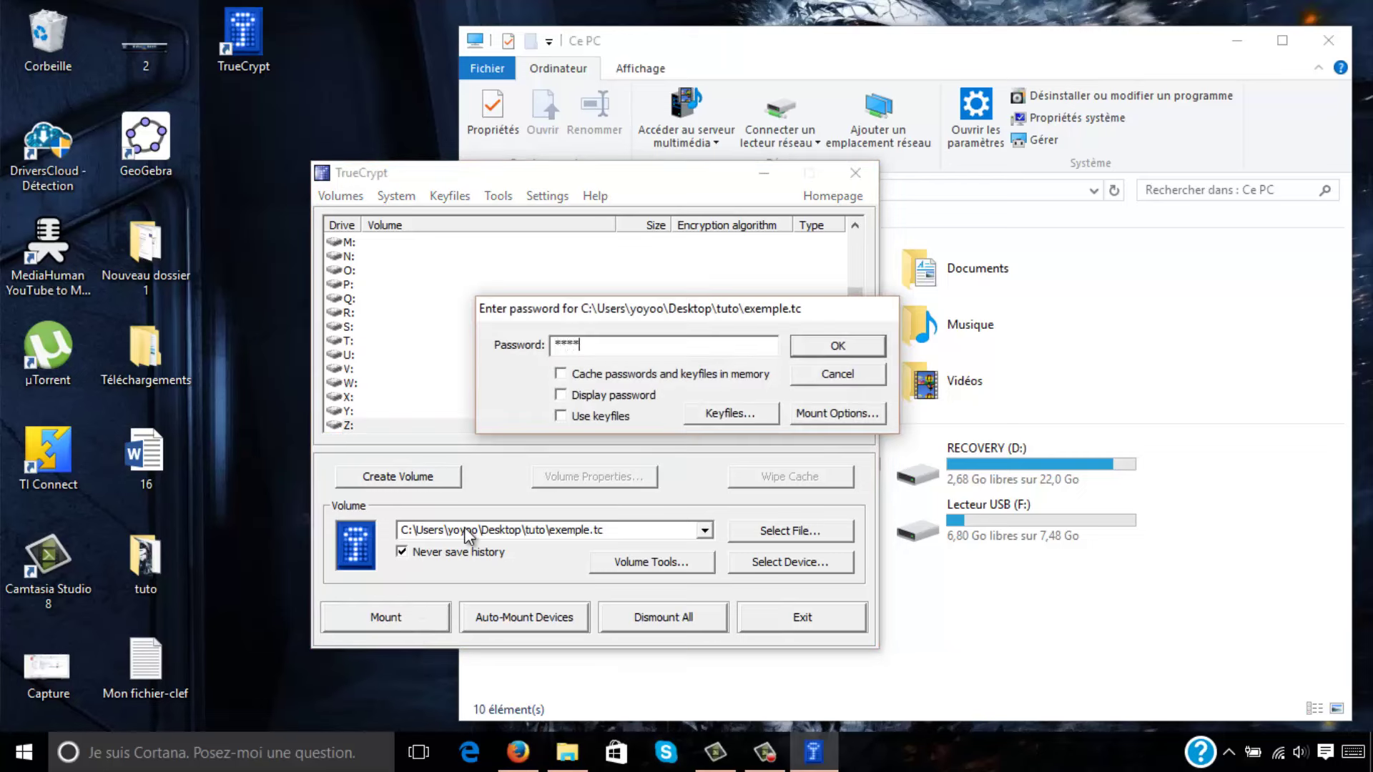
key(Return)
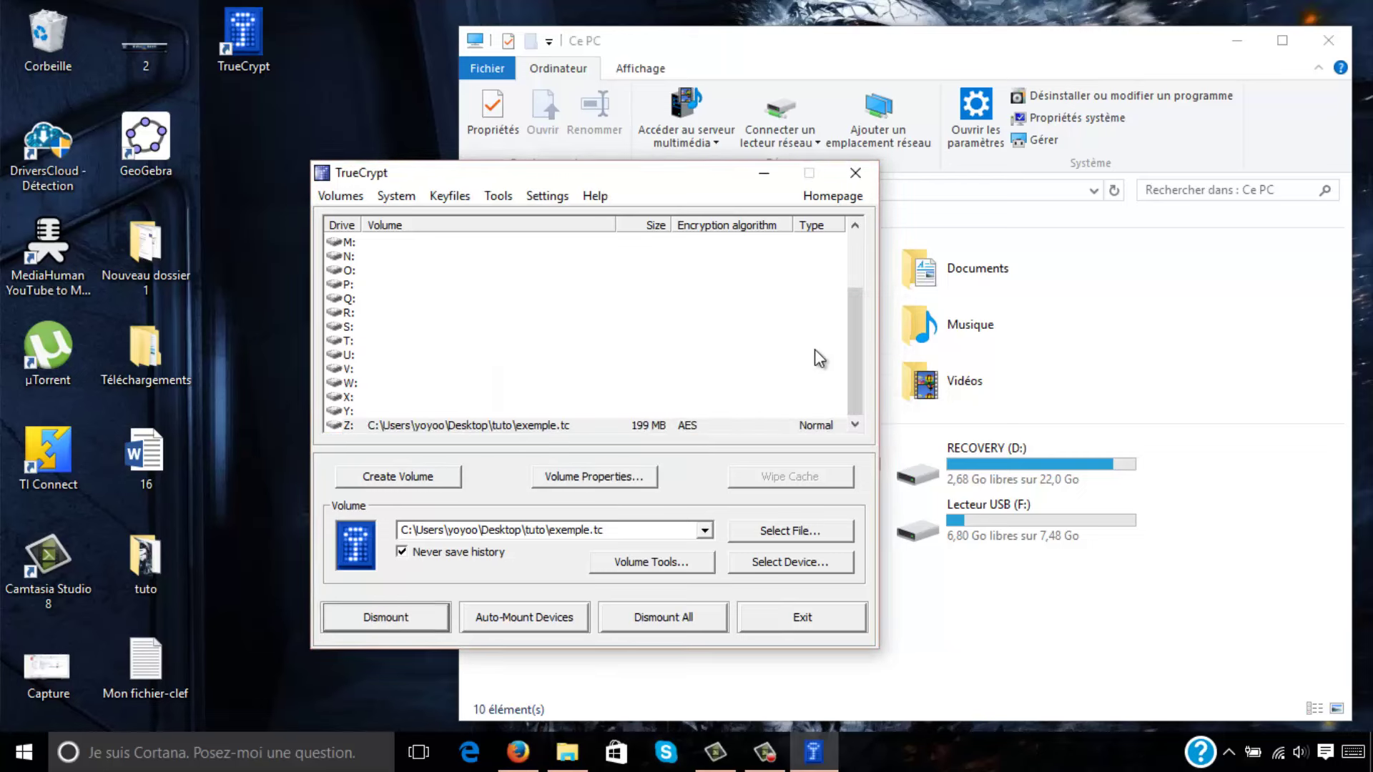
Open Disque local (Z:) and confirm the 245 Ko image 2 is still there.
drag(731, 187, 1194, 174)
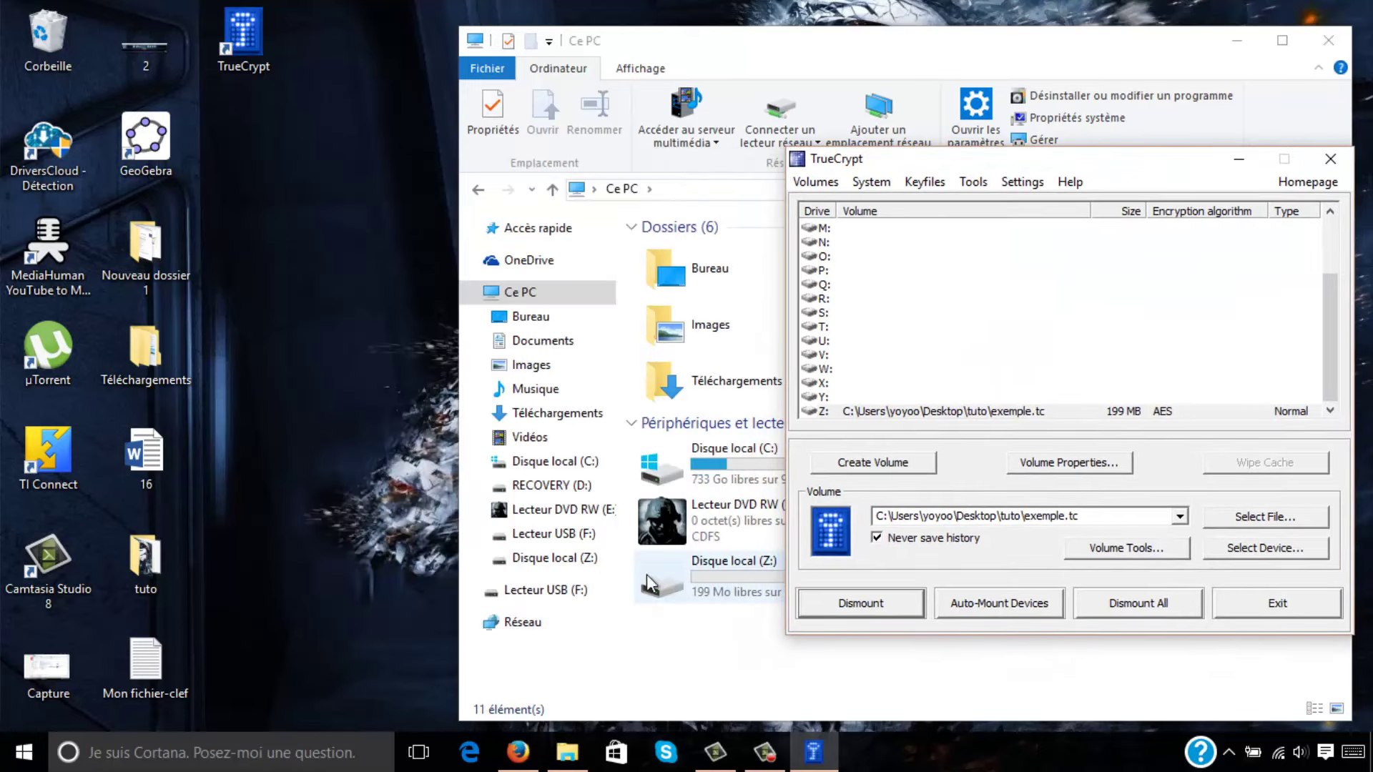
click(556, 558)
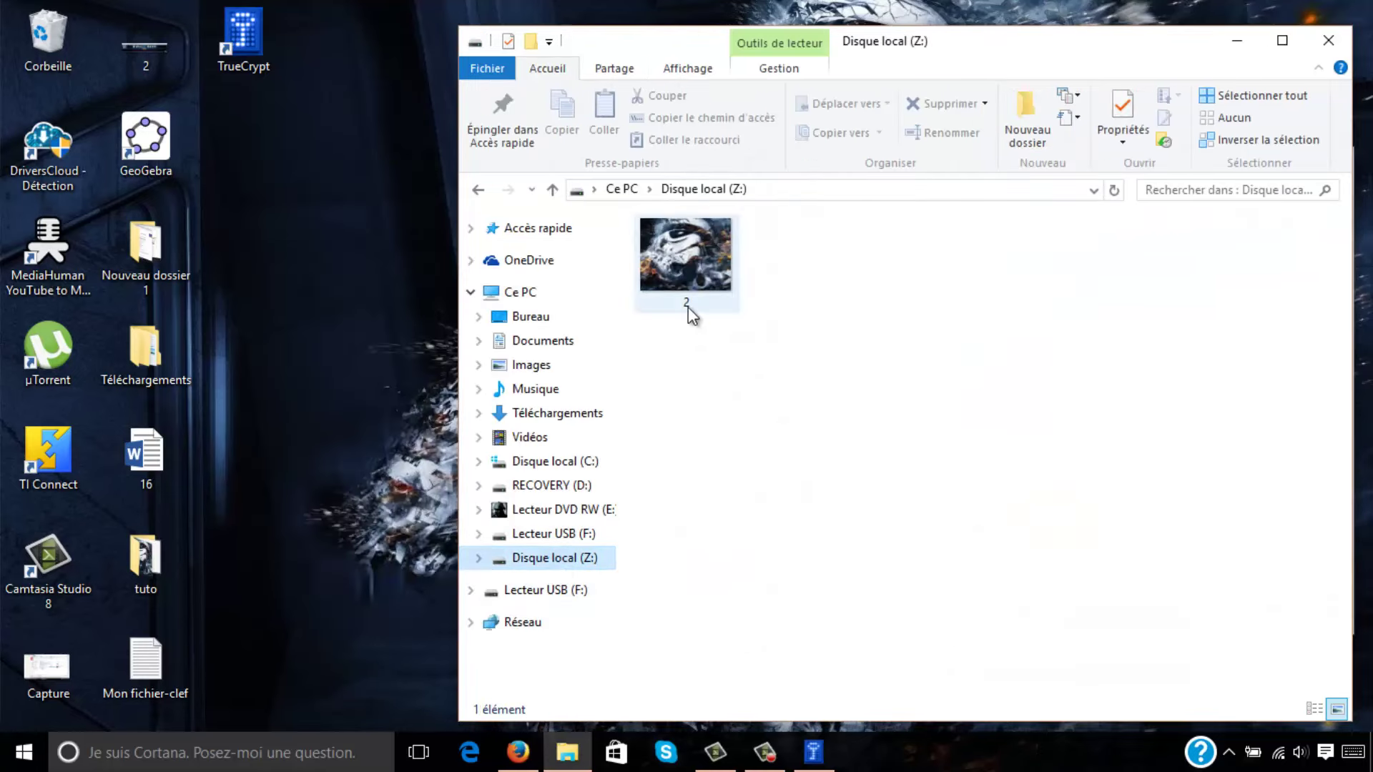
click(679, 267)
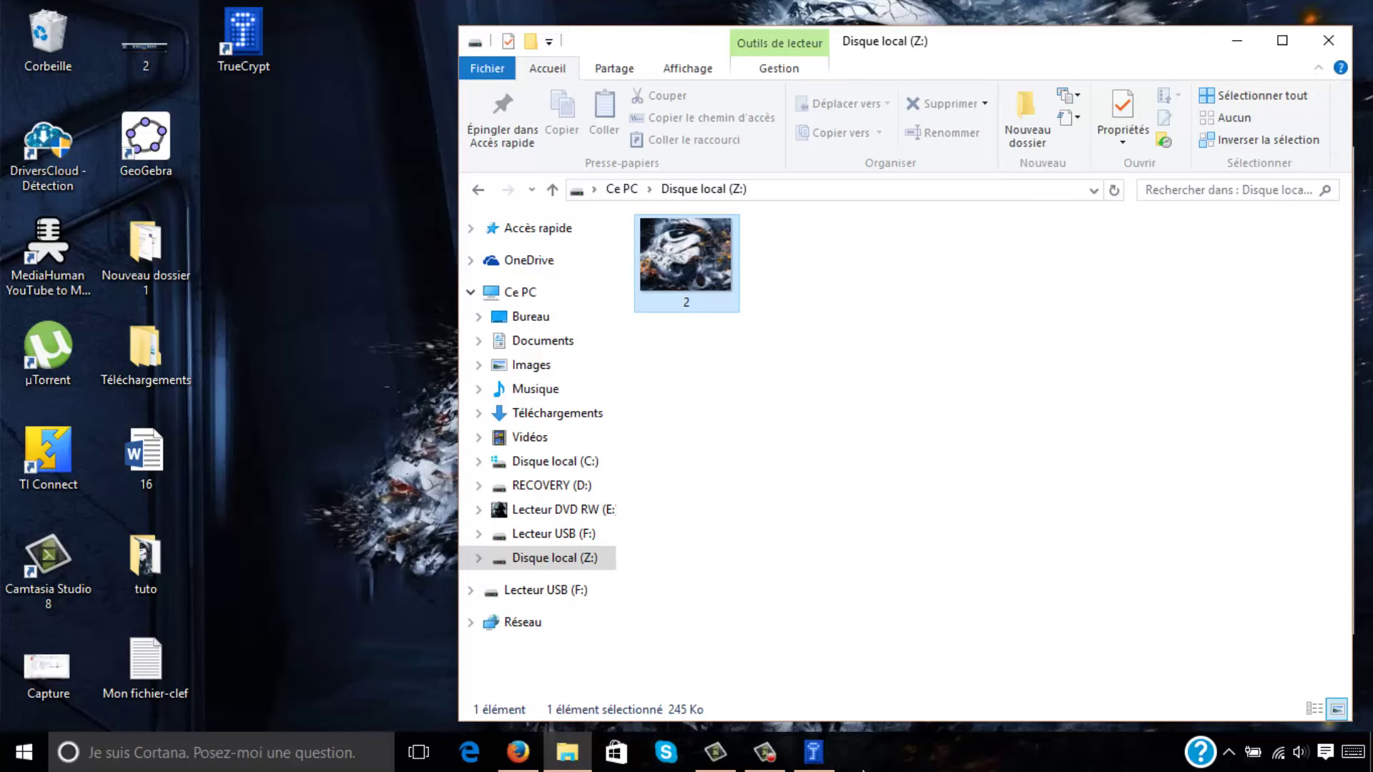
click(813, 752)
drag(1001, 161, 759, 171)
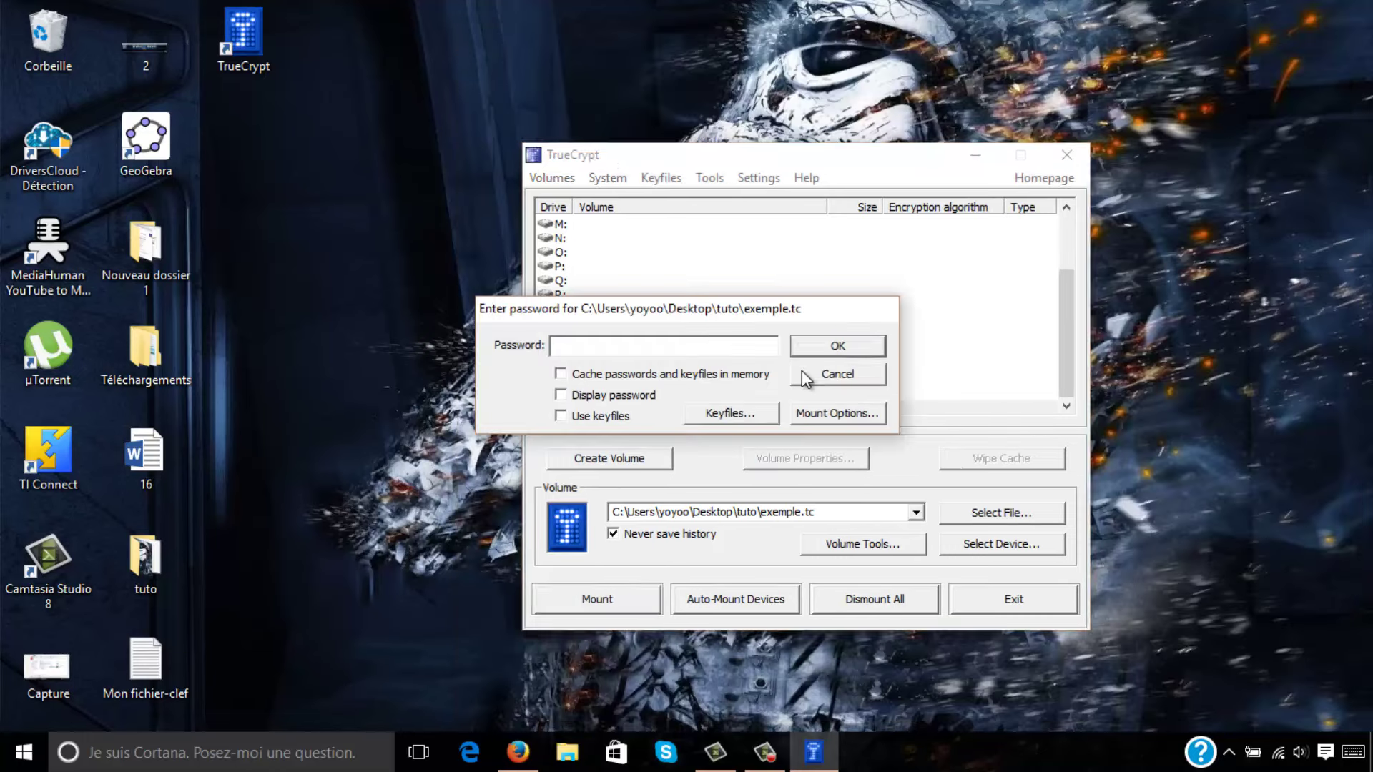
Dismount exemple.tc from Z: and open the desktop tuto folder.
click(801, 371)
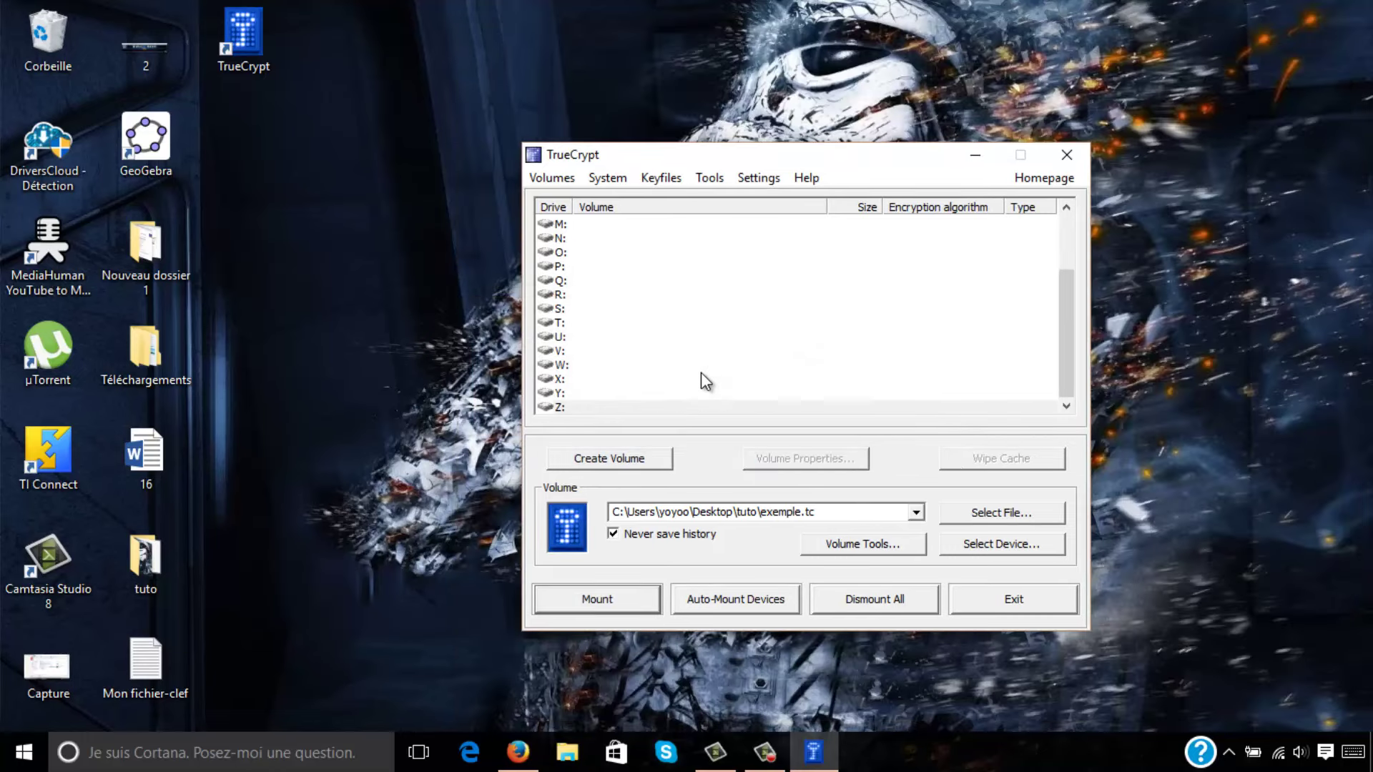
click(156, 555)
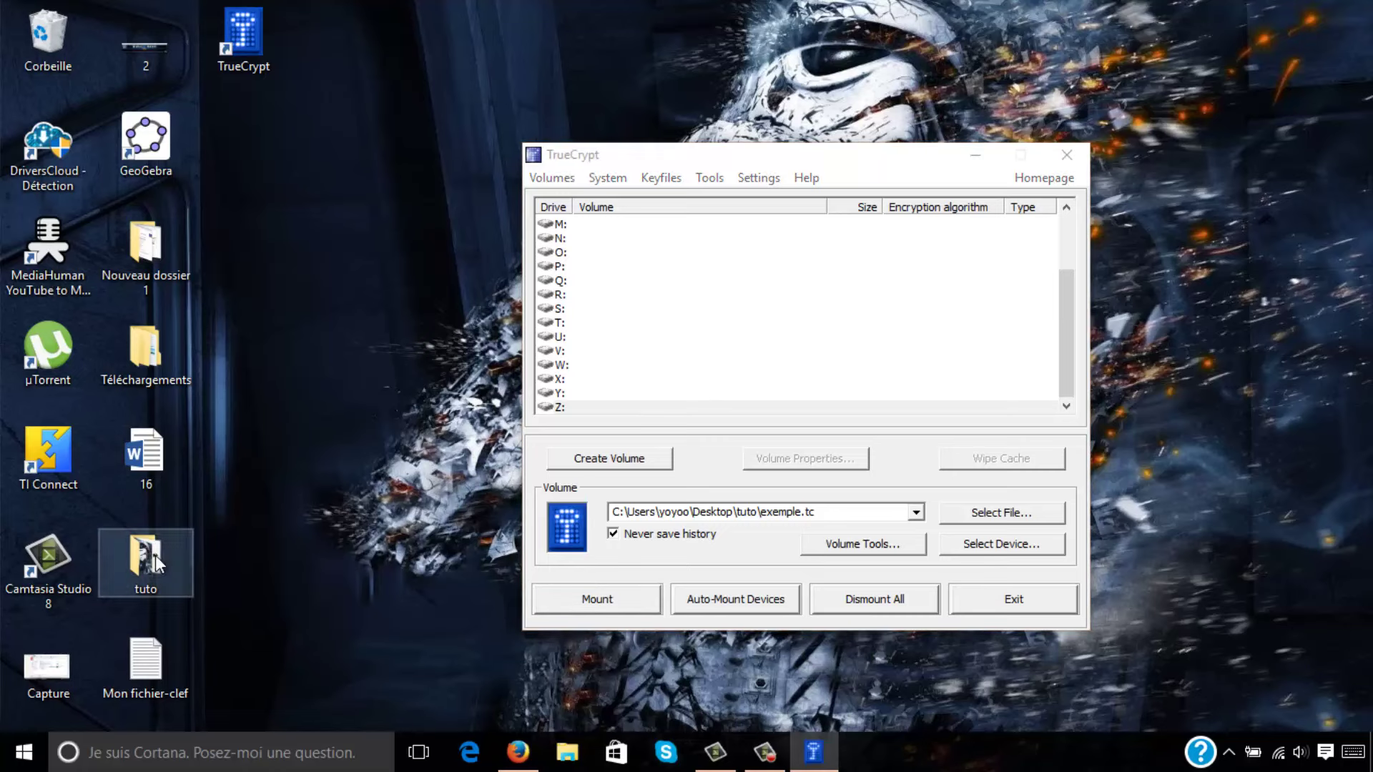
double_click(156, 556)
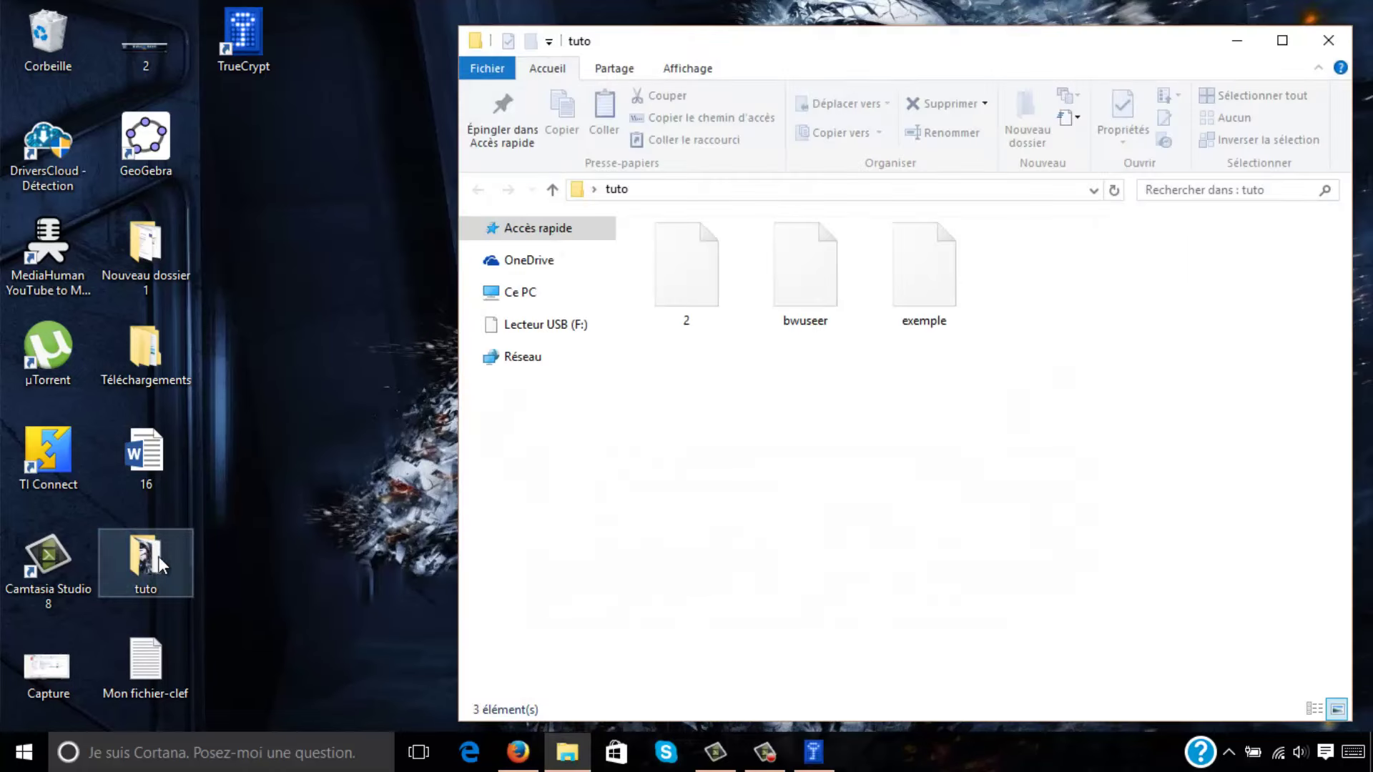
Check the exemple container is 200 Mo, then minimize the tuto folder window.
click(919, 288)
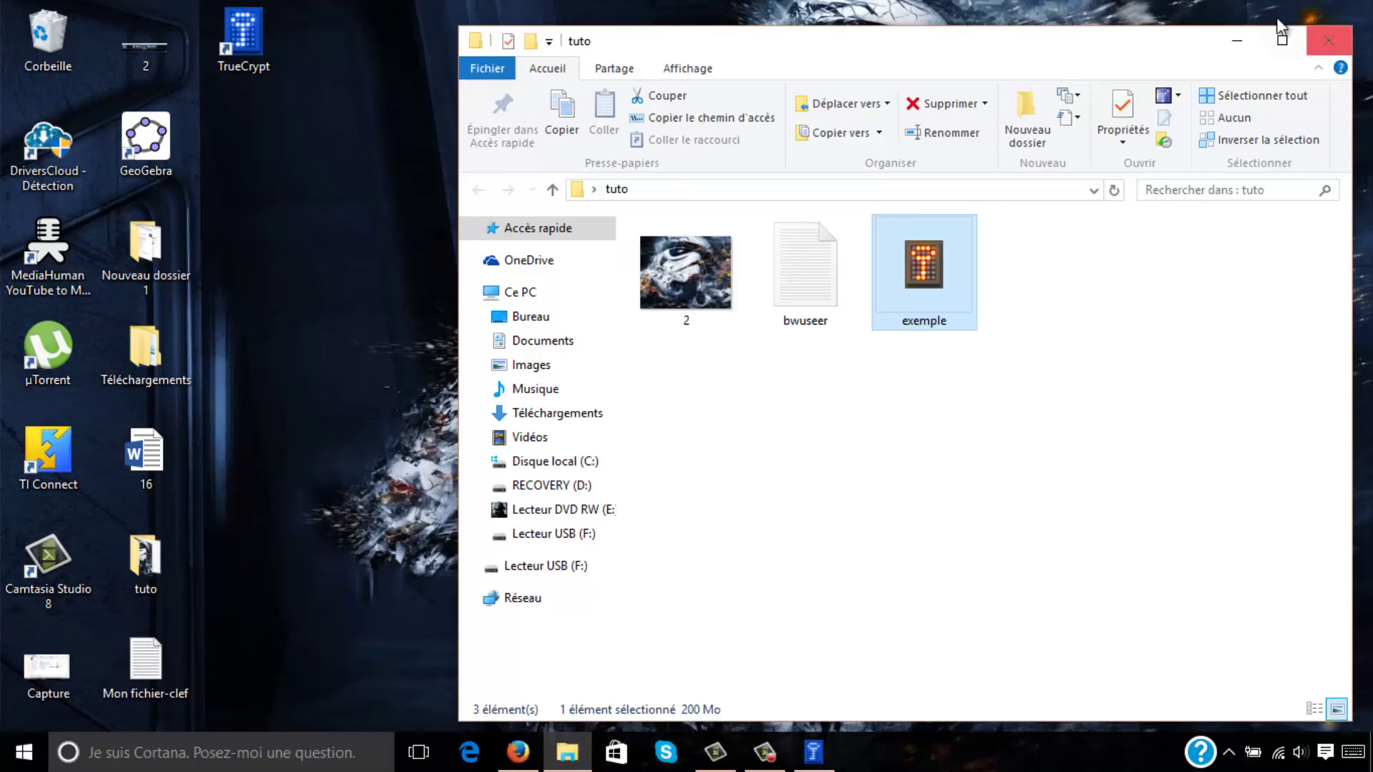
click(1237, 40)
drag(926, 157, 909, 131)
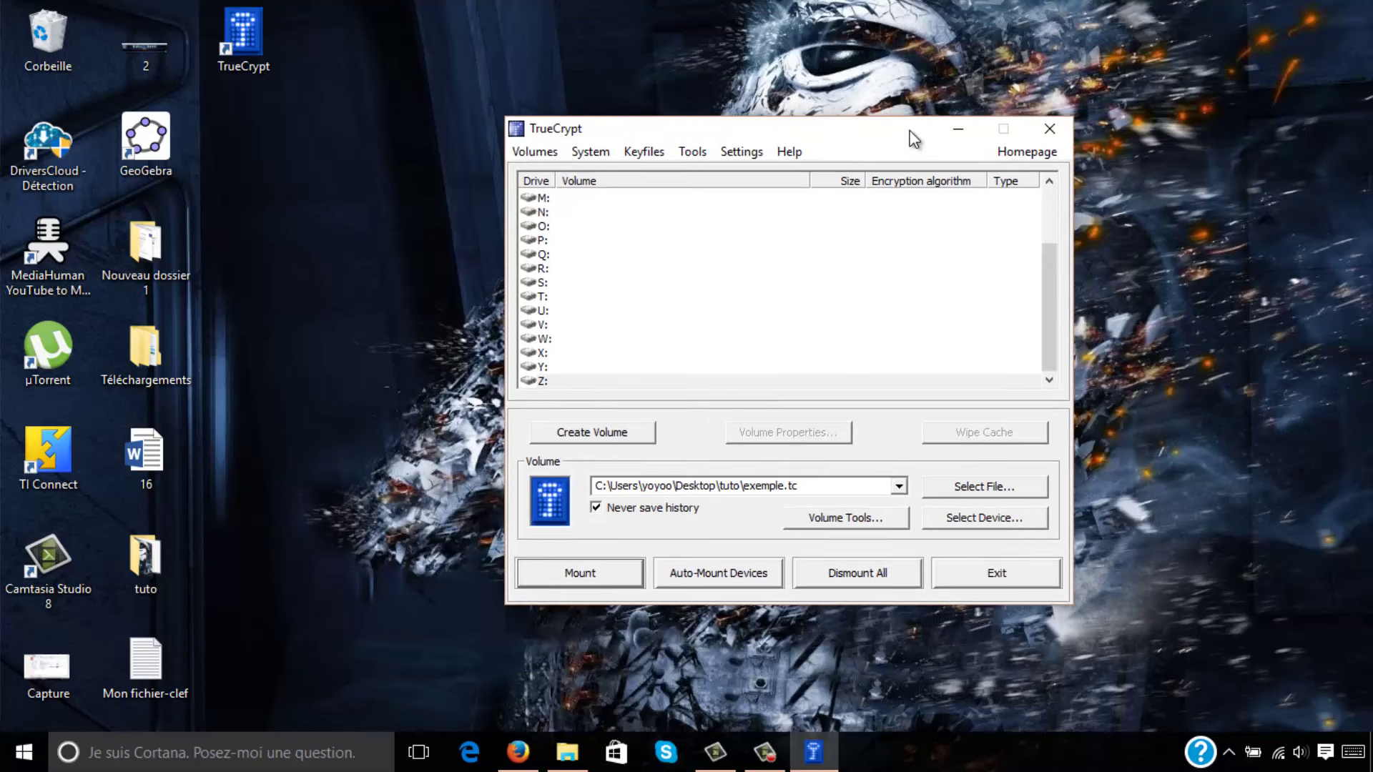
drag(914, 139, 978, 132)
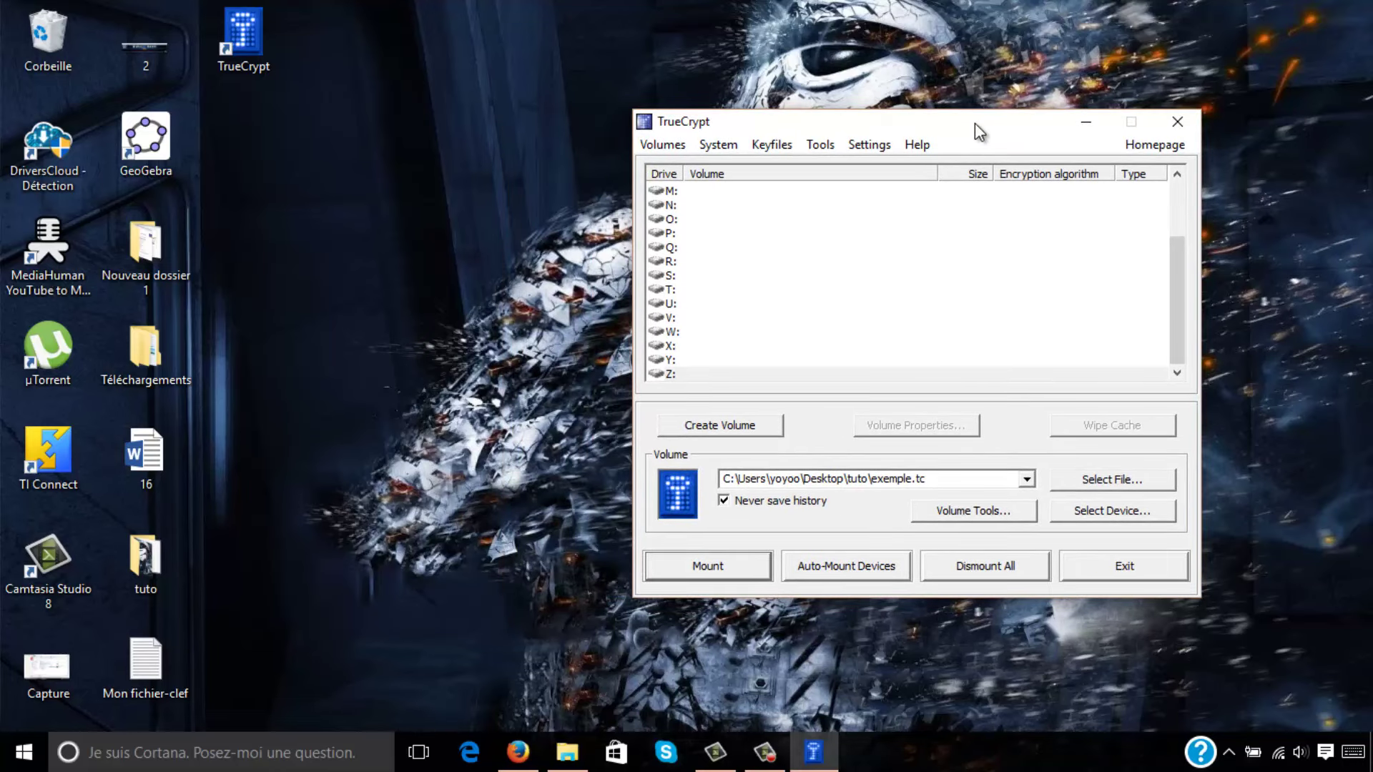